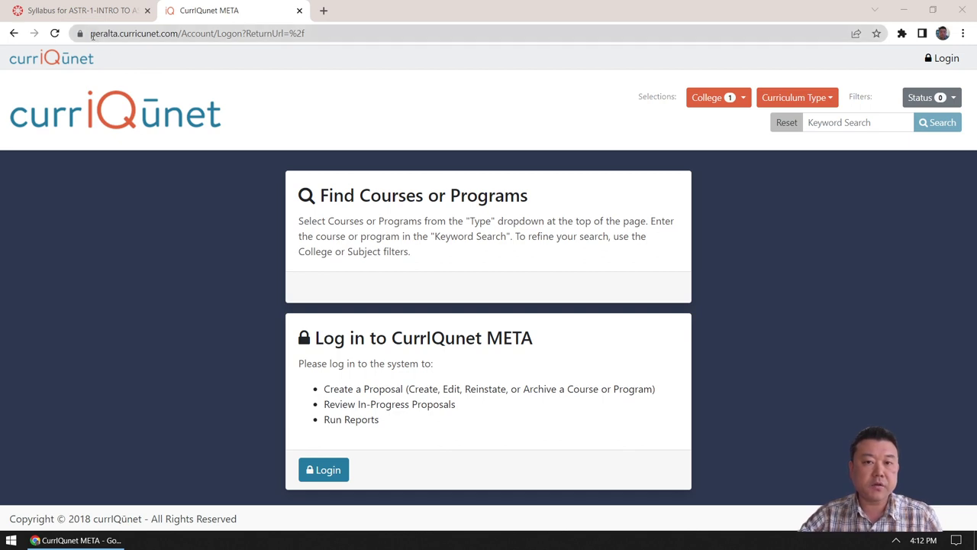
Copy the CurrIQunet site address and load it in a new browser tab
drag(92, 35, 176, 38)
key(ctrl+c)
key(ctrl+t)
key(ctrl+v)
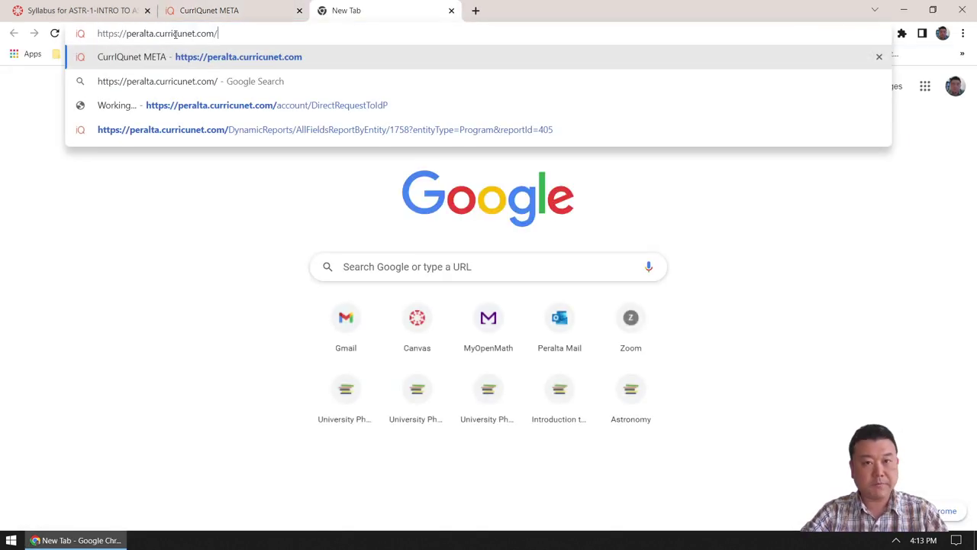
key(Return)
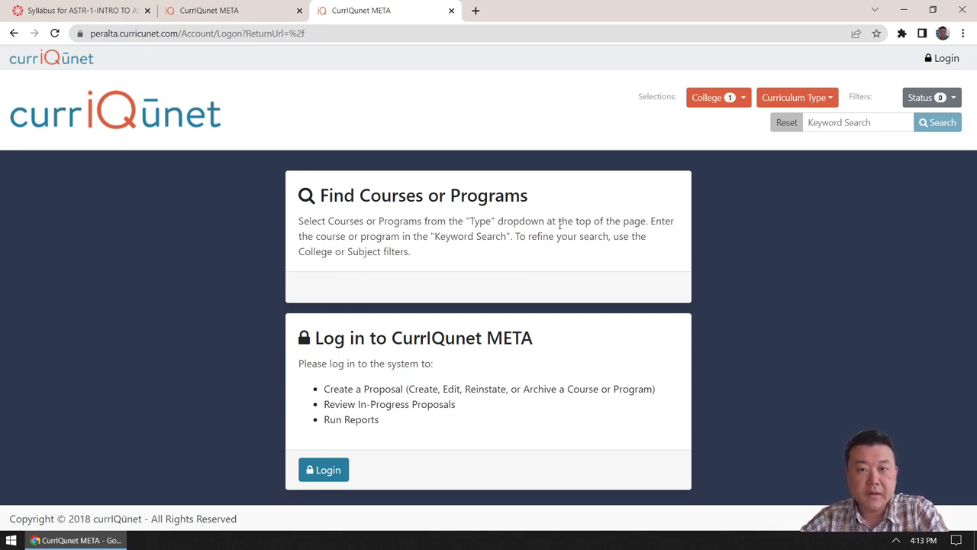
Sign in to CurrIQunet META with the faculty account
click(943, 61)
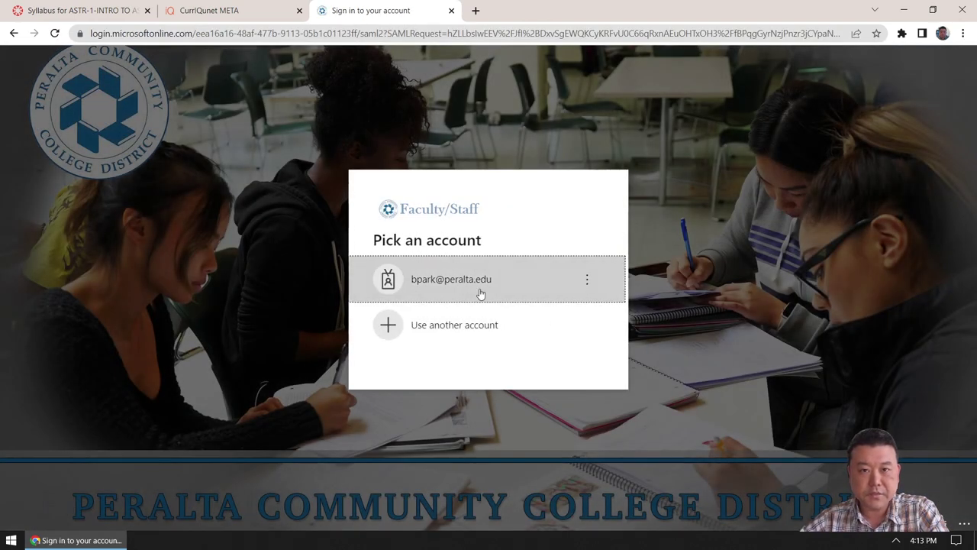
click(480, 294)
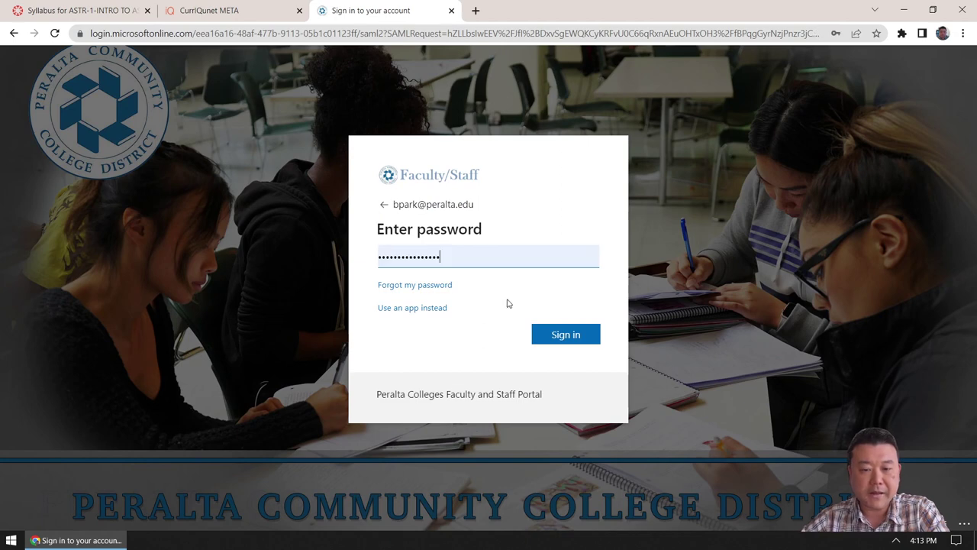
click(565, 336)
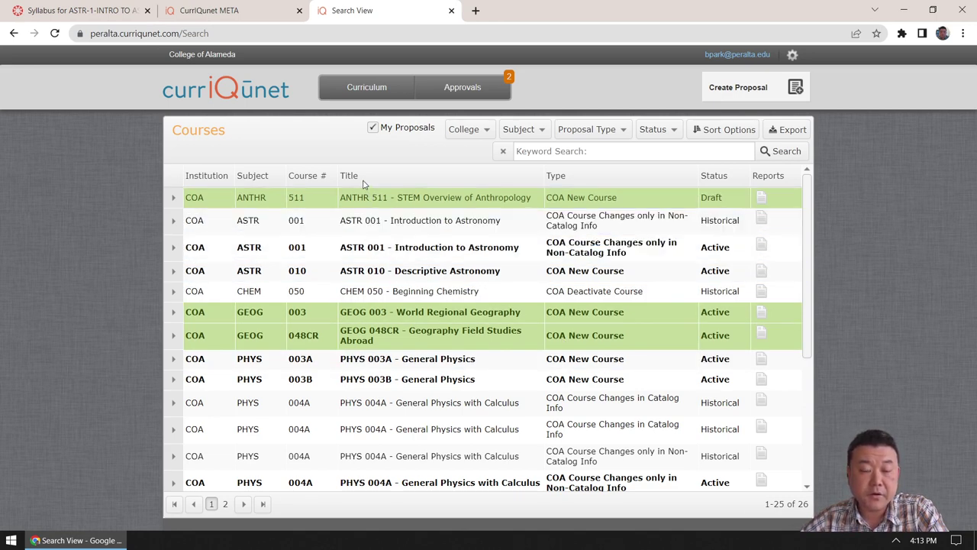
Open the Curriculum > Assessment list showing all proposals, not only My Proposals
click(372, 127)
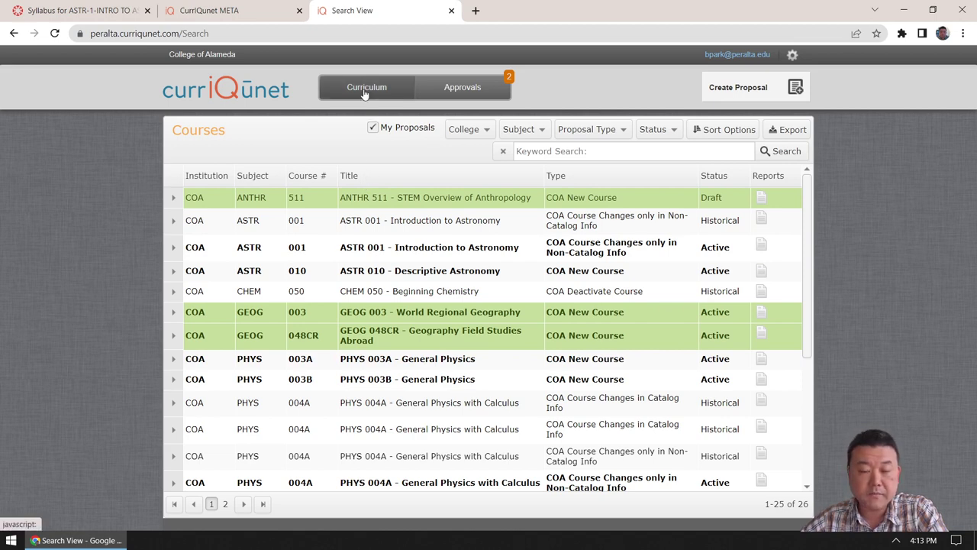
click(364, 90)
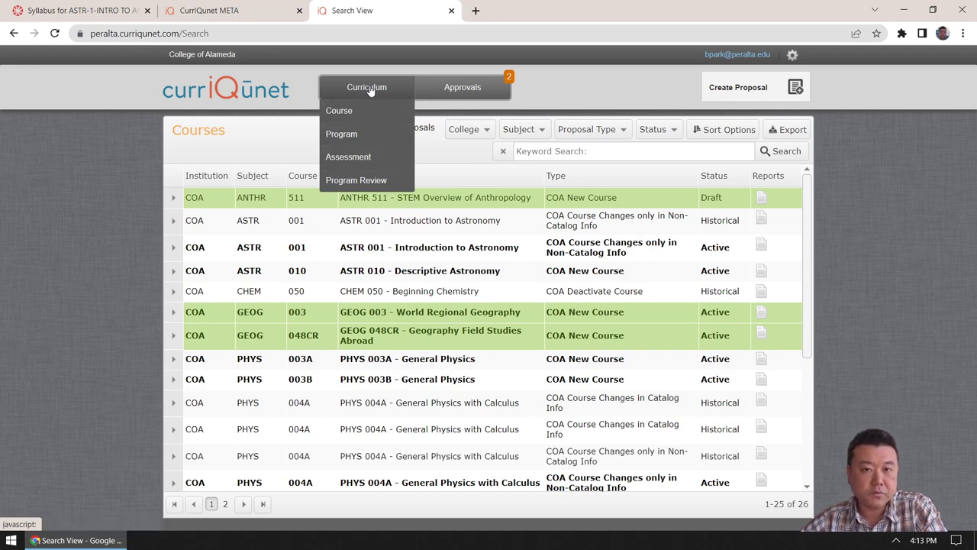
click(343, 160)
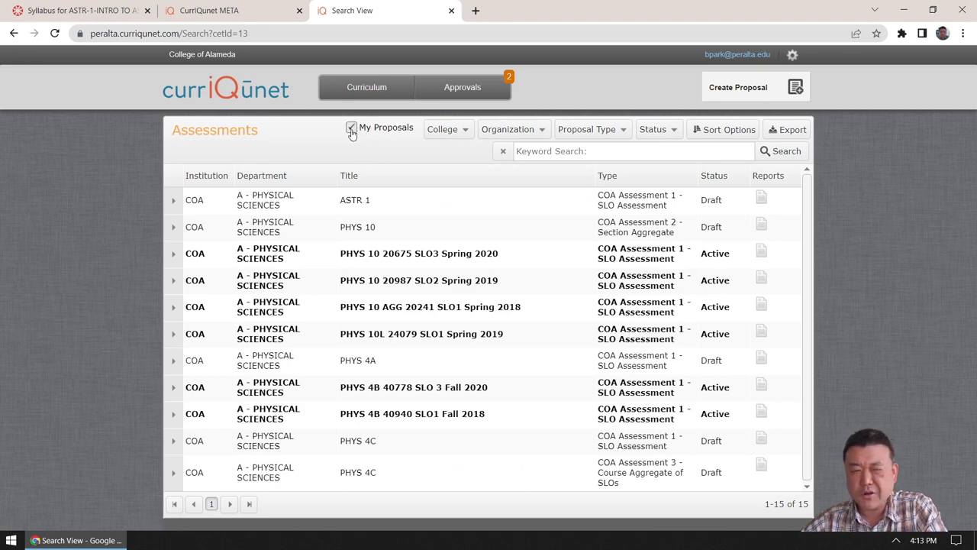
click(352, 127)
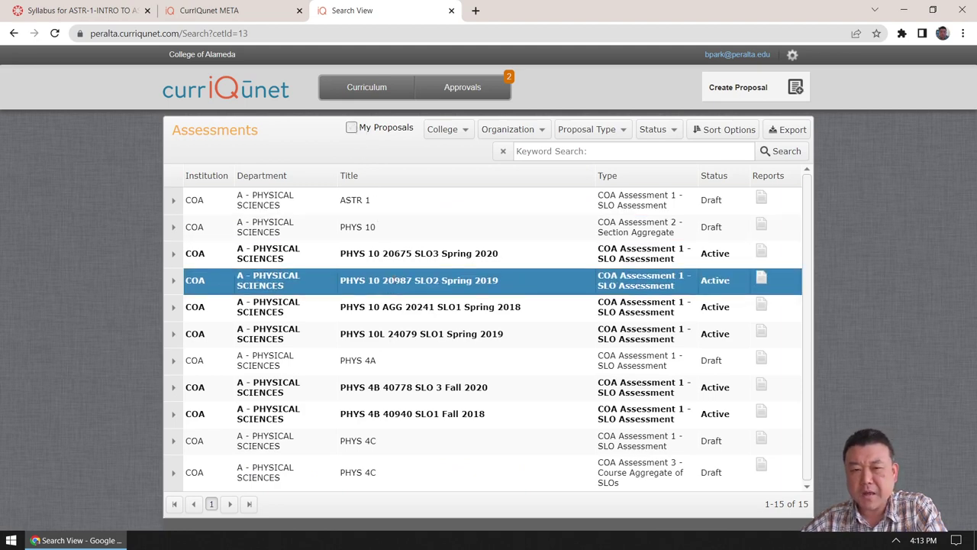
Filter the assessments to Active status and College of Alameda
click(654, 130)
click(607, 171)
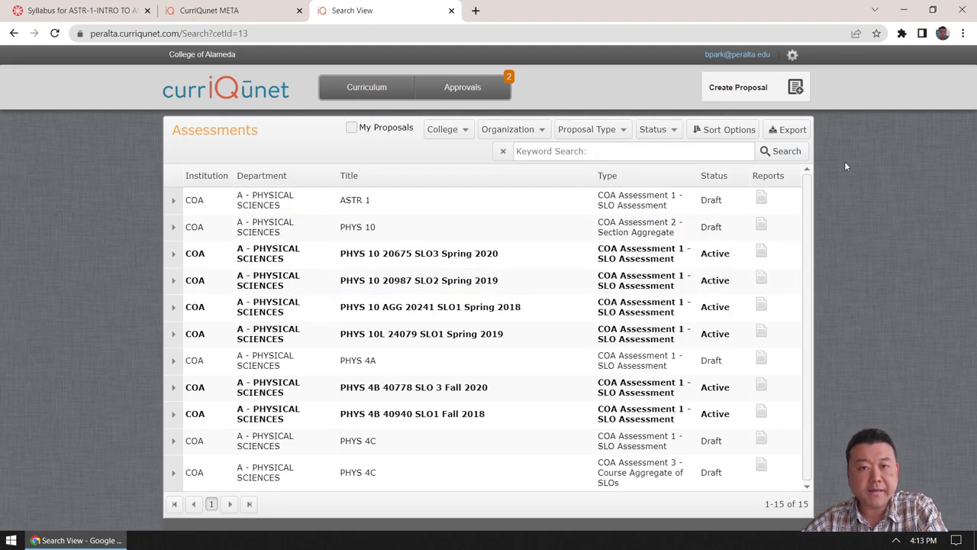
click(786, 151)
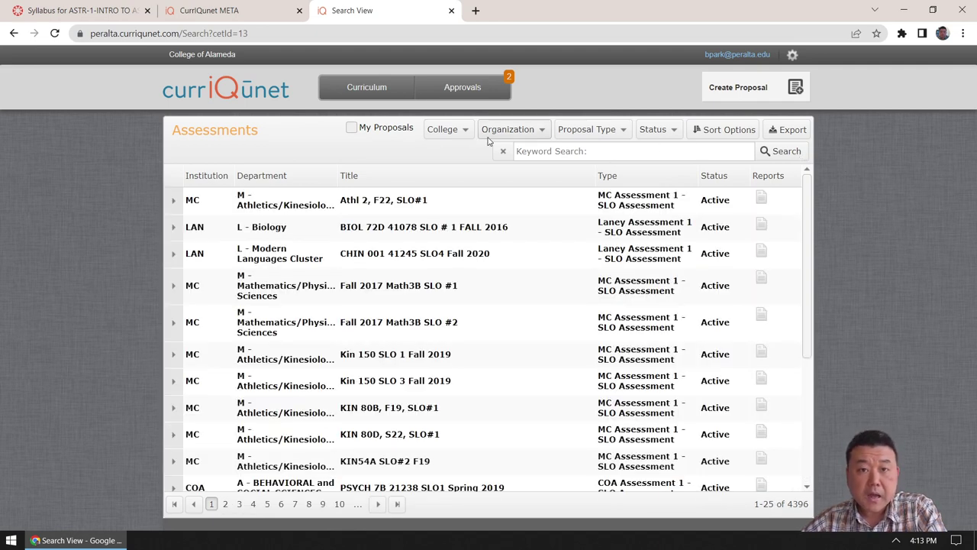
click(445, 131)
click(365, 212)
click(787, 151)
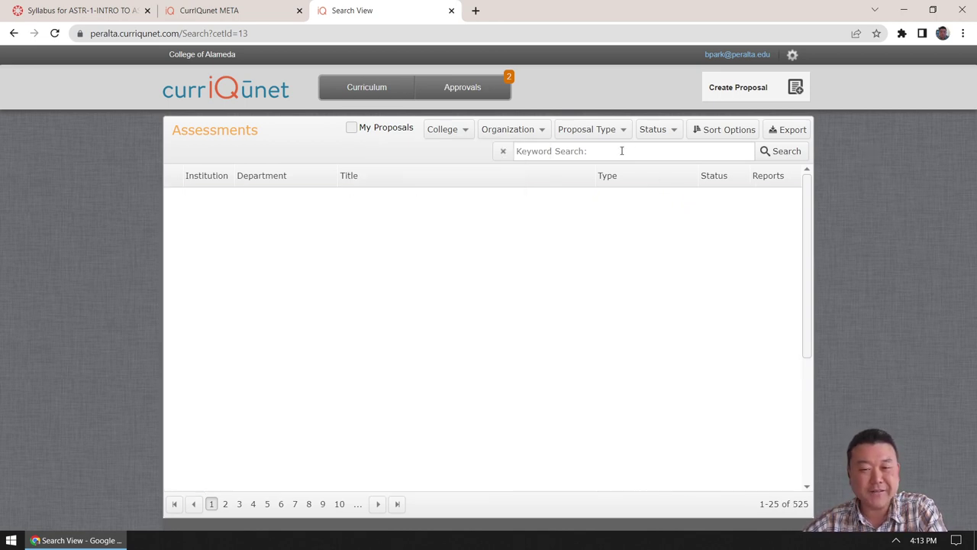
Run a keyword search for ASTR
click(603, 153)
text(ASTR)
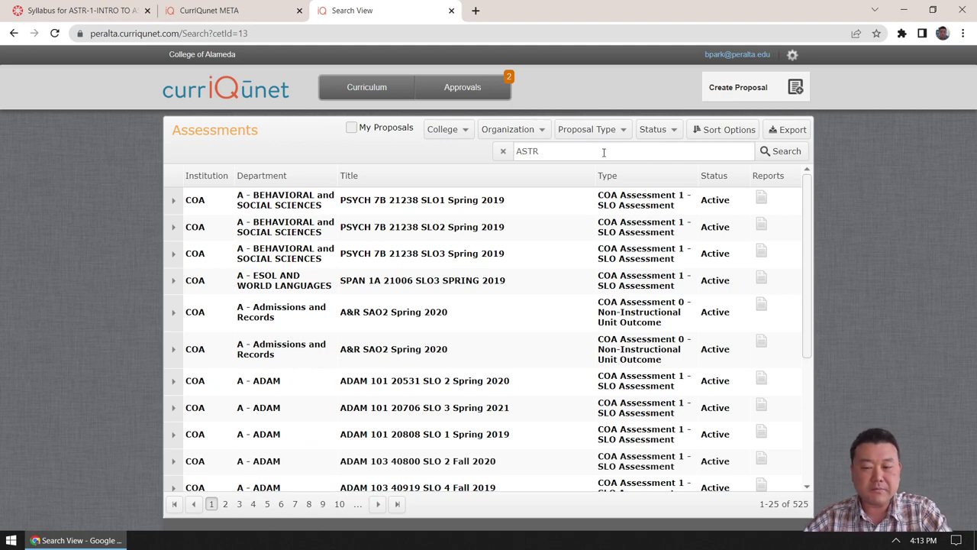
click(772, 155)
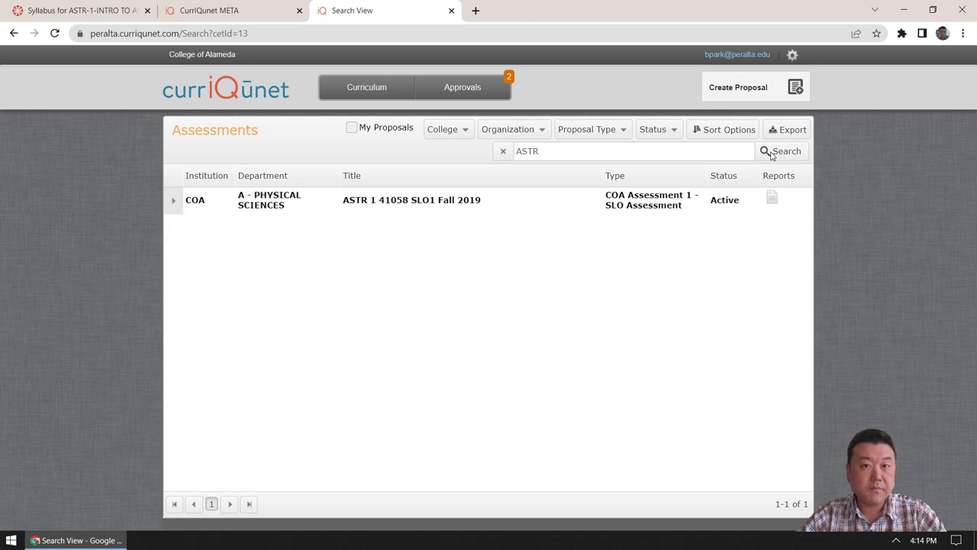
click(64, 10)
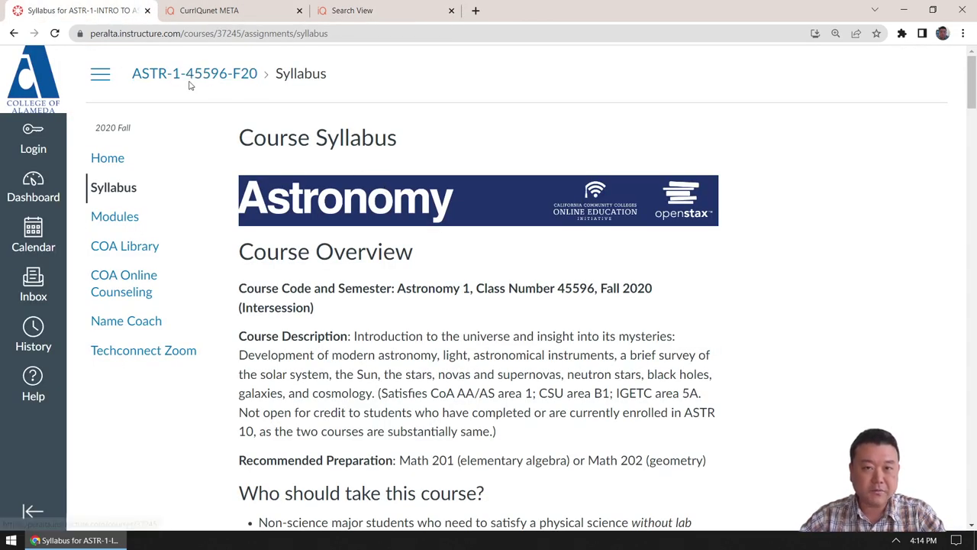
scroll(435, 282, down, 3)
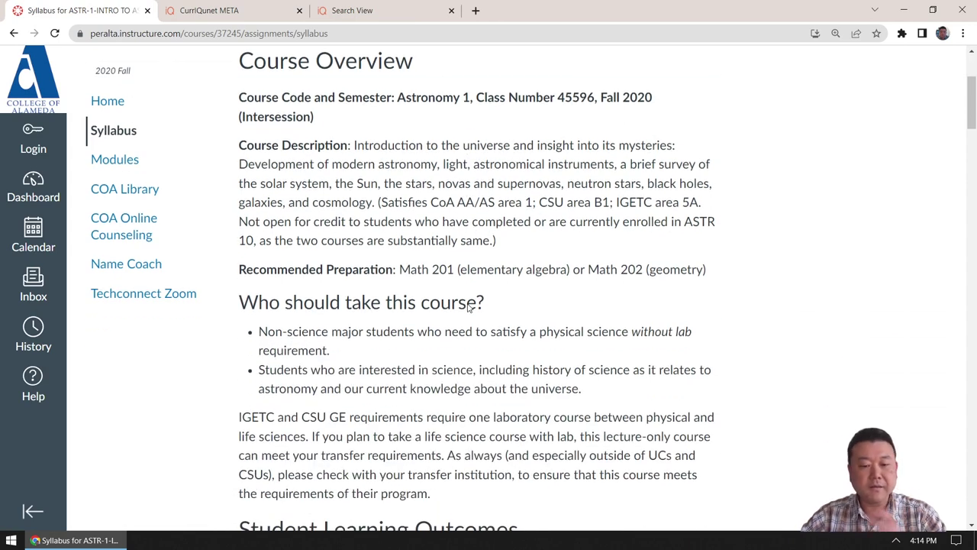
scroll(435, 284, down, 4)
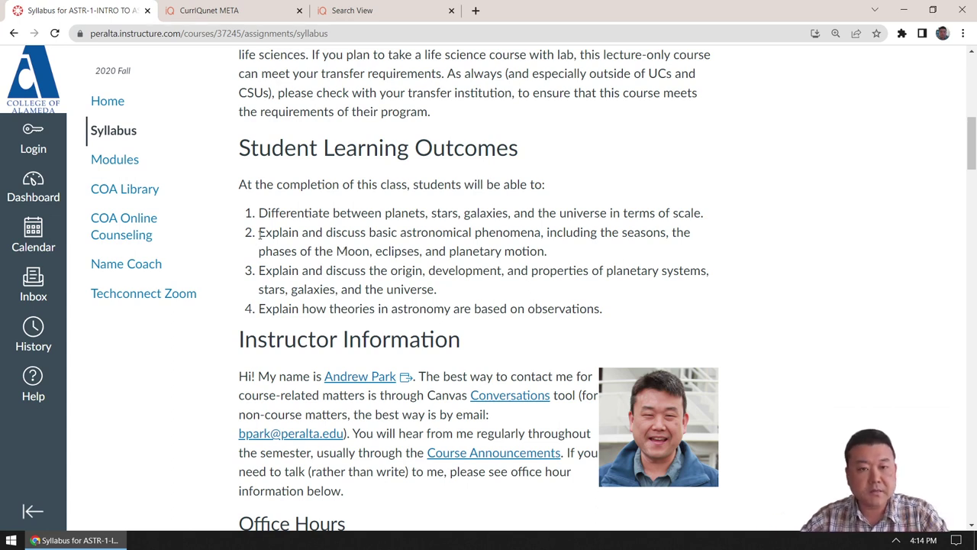
drag(260, 232, 577, 256)
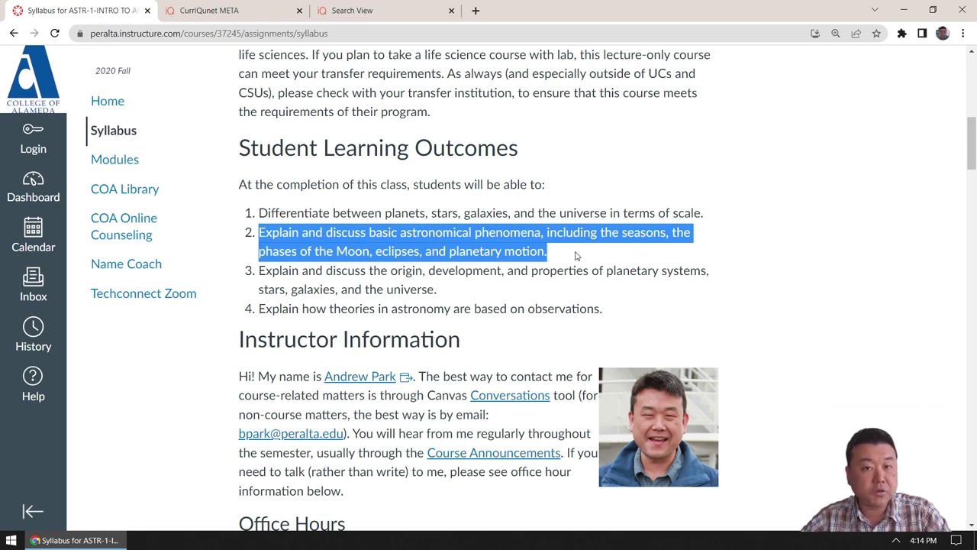
click(577, 257)
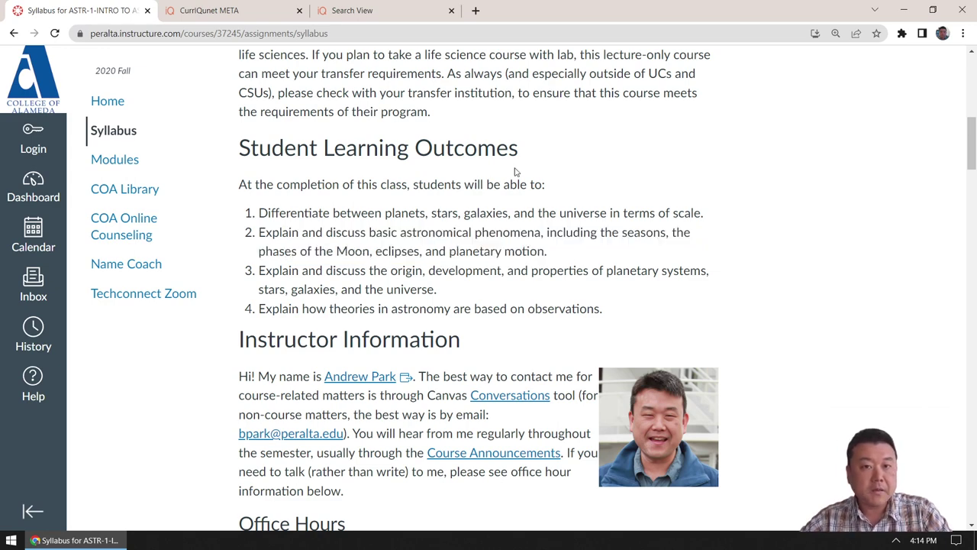
click(393, 9)
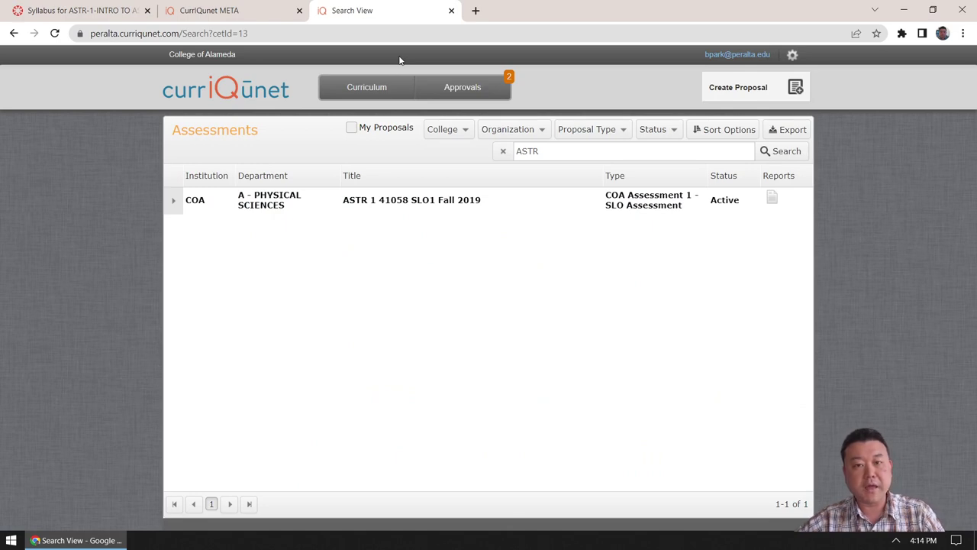
Start a new proposal with type COA Assessment 1 - SLO Assessment
click(743, 90)
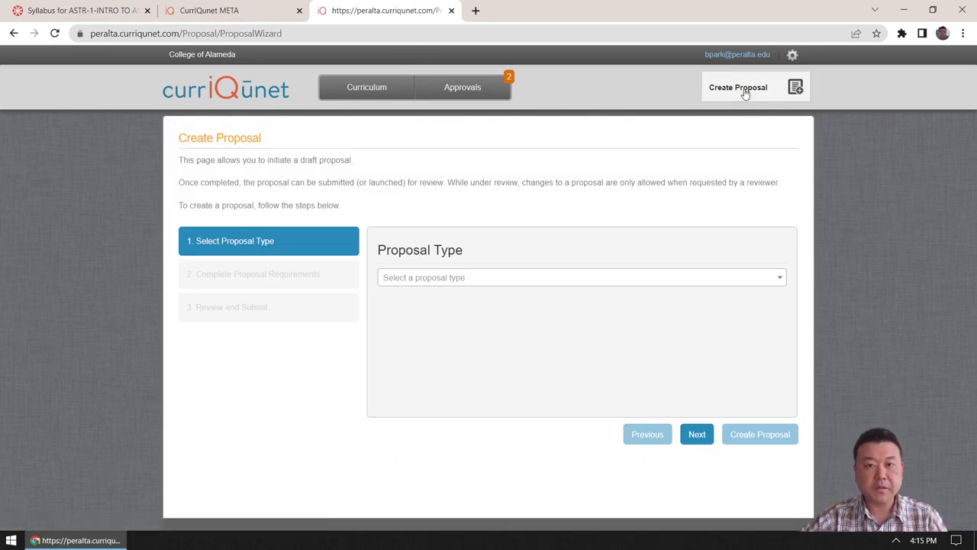
click(524, 286)
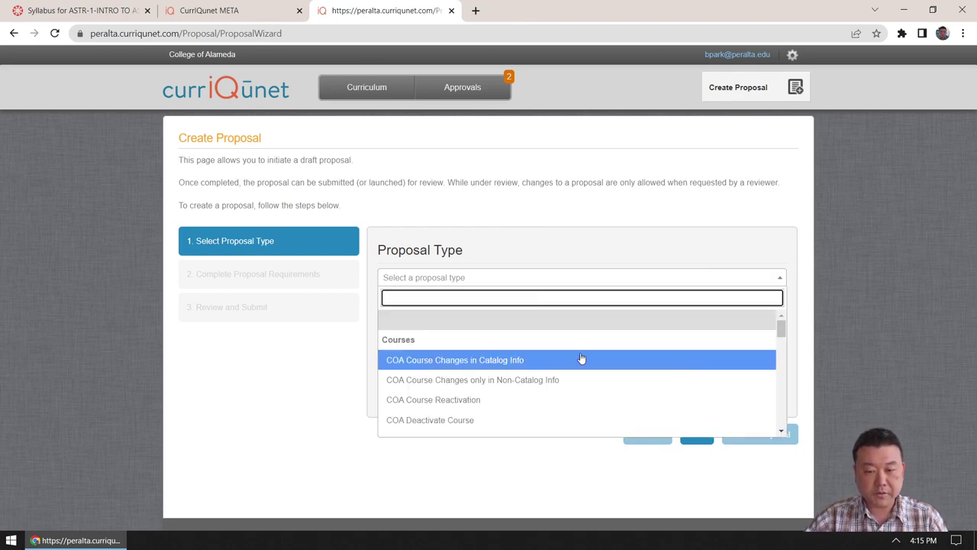
scroll(603, 369, down, 5)
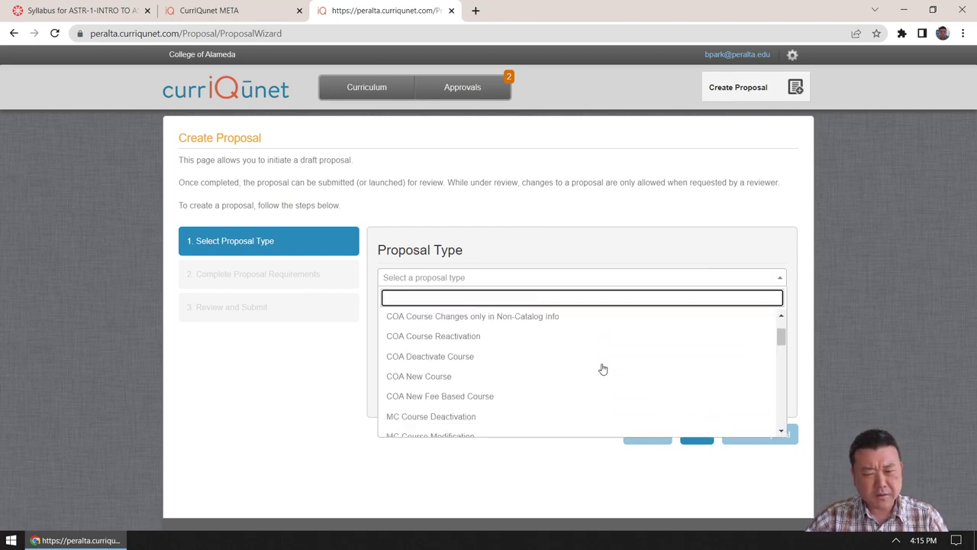
scroll(603, 369, down, 3)
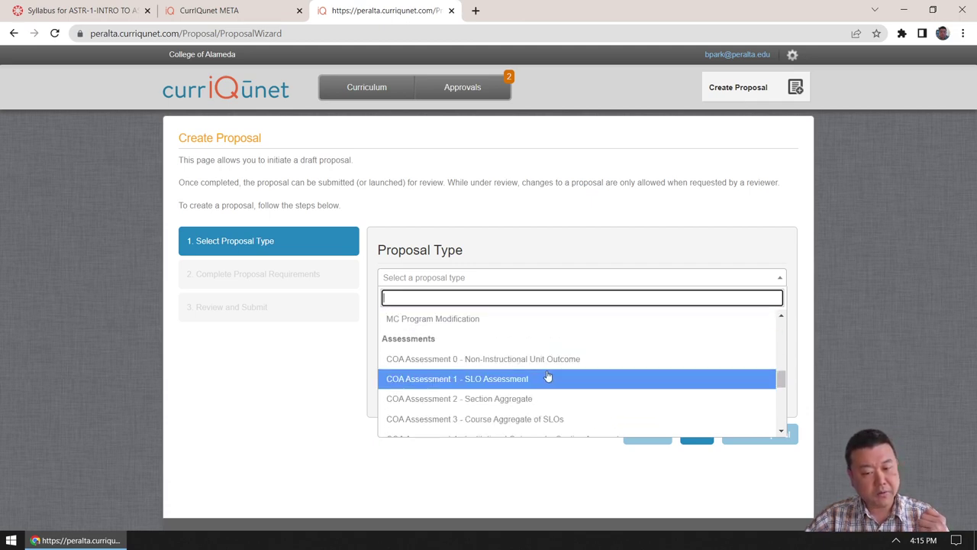
scroll(527, 370, down, 3)
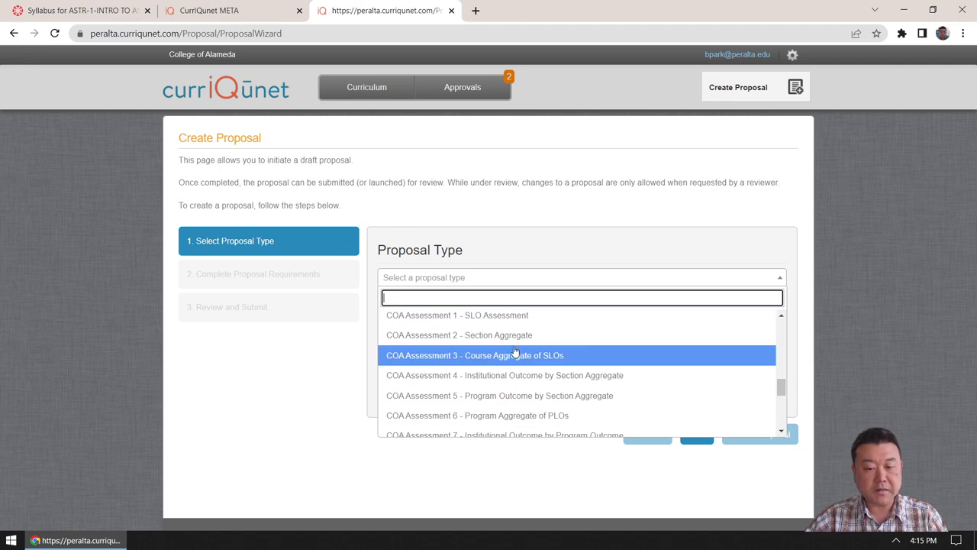
scroll(502, 372, up, 3)
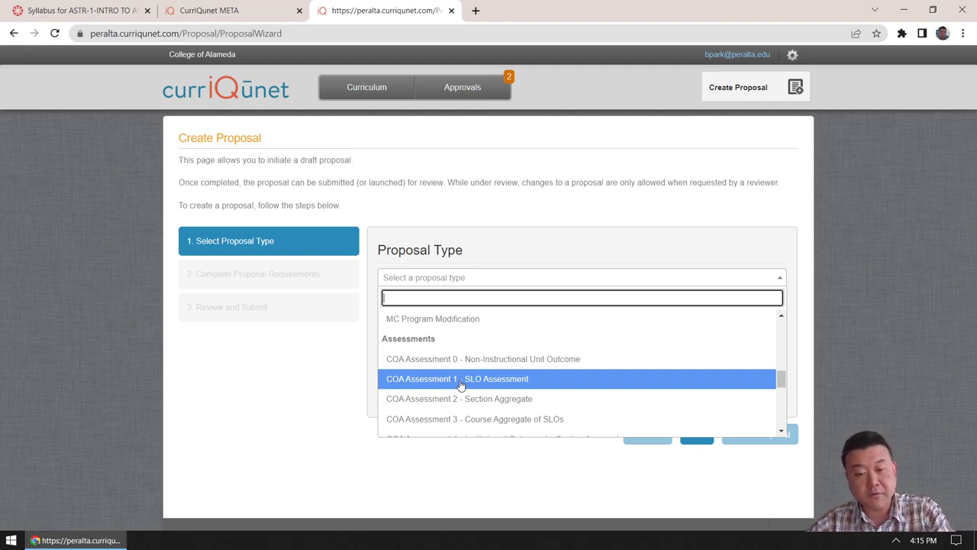
click(461, 385)
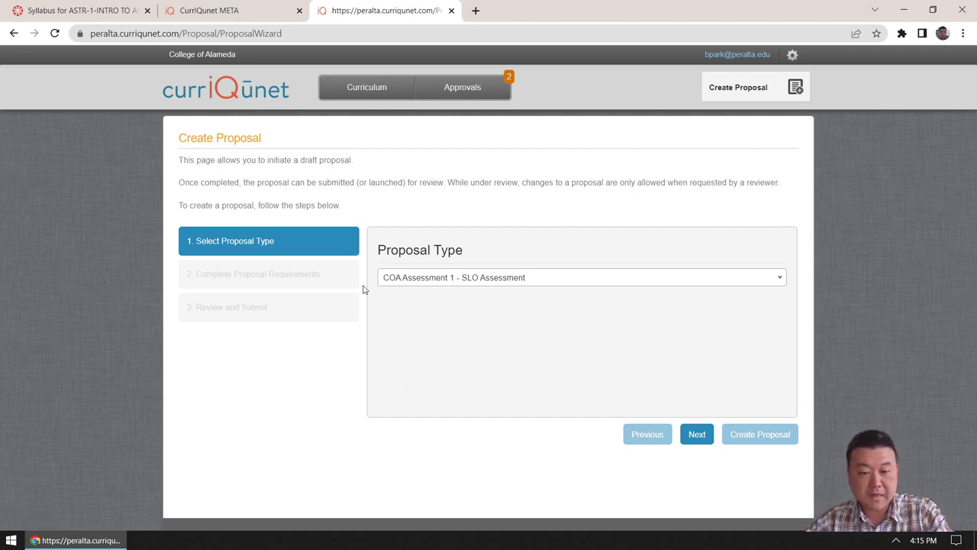
Set division COA STEM, department A - PHYSICAL SCIENCES and module title ASTR 1, then continue to the summary
click(695, 435)
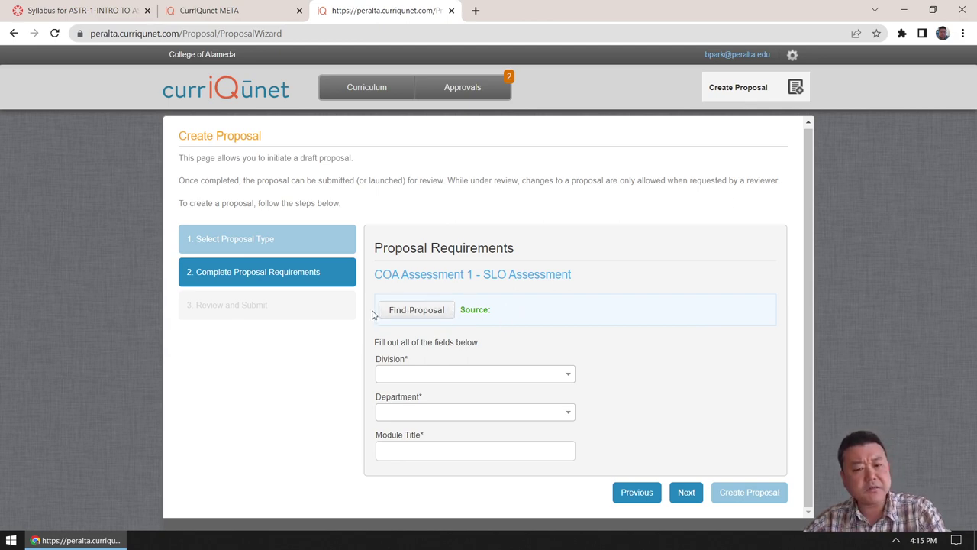
click(422, 381)
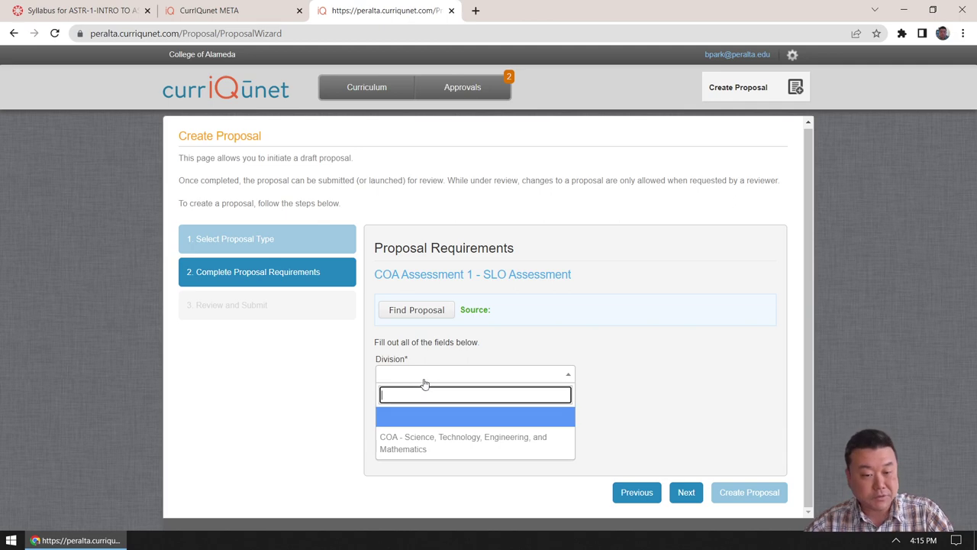
click(425, 444)
click(440, 418)
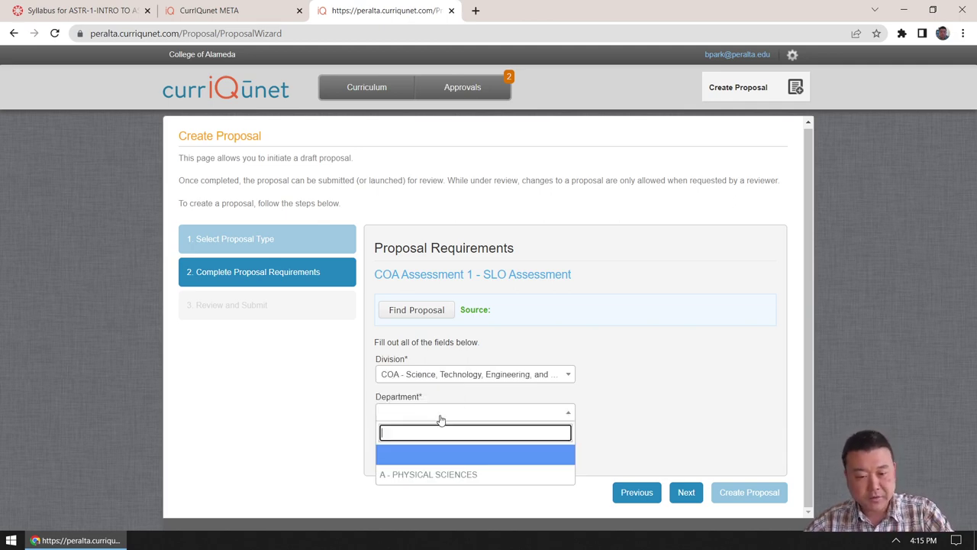
click(450, 476)
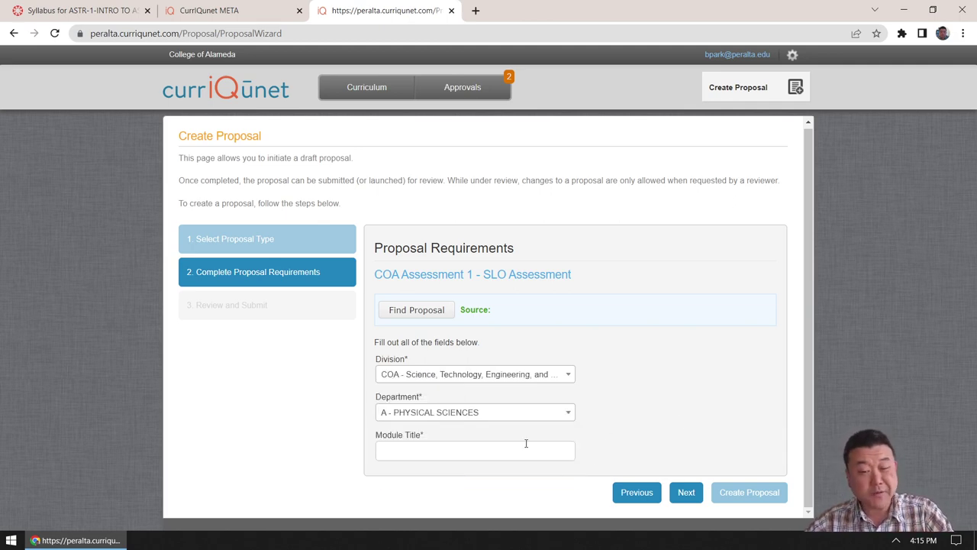
click(425, 452)
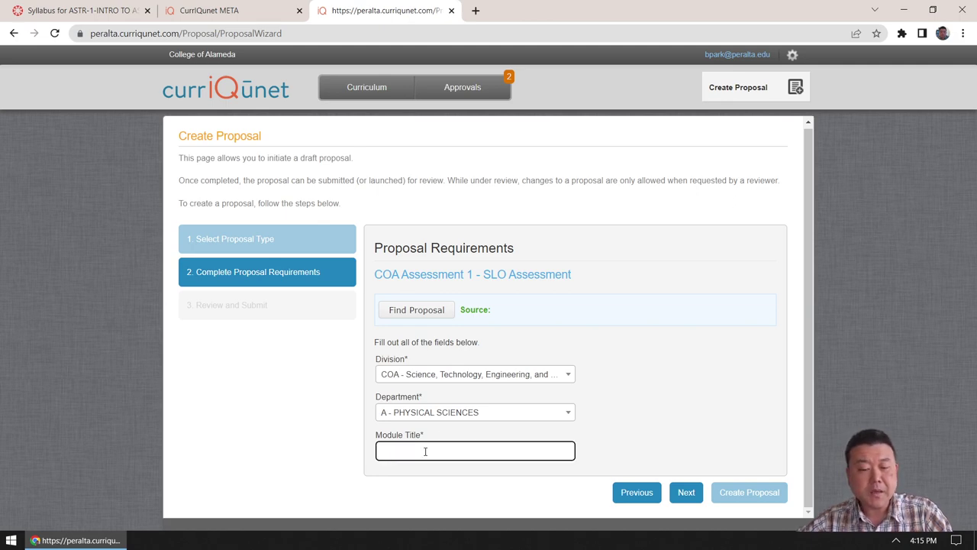
text(ASTR 1)
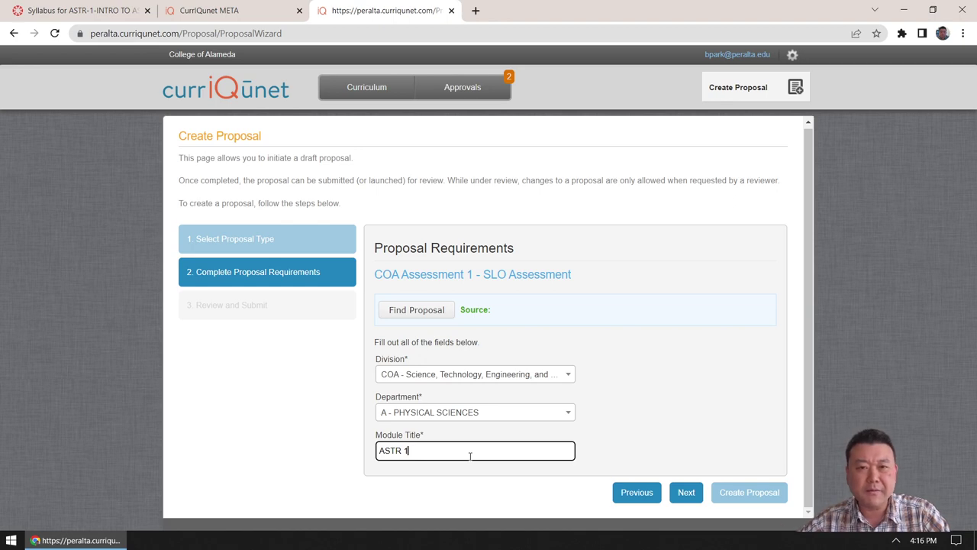
click(686, 493)
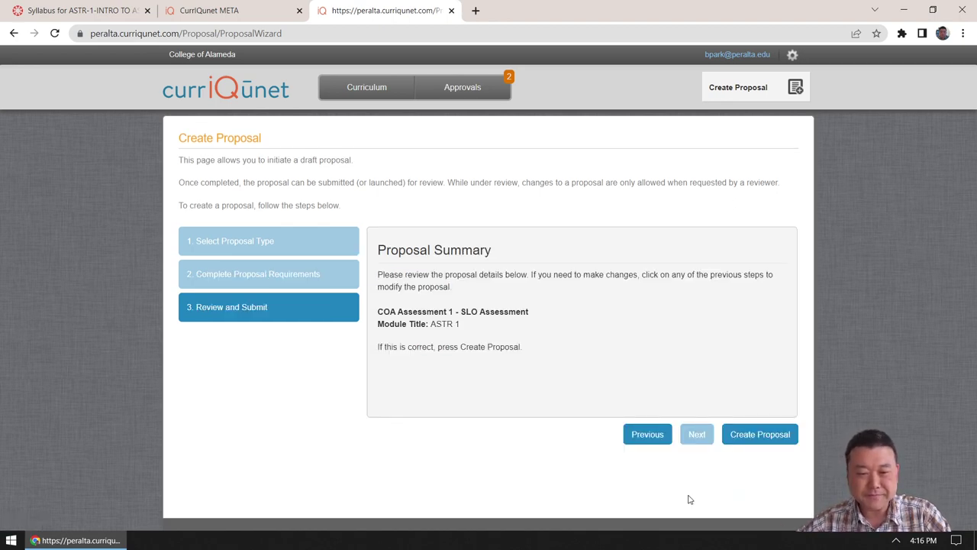
Create the draft proposal and set Semester Assessed to Fall 2020
click(753, 440)
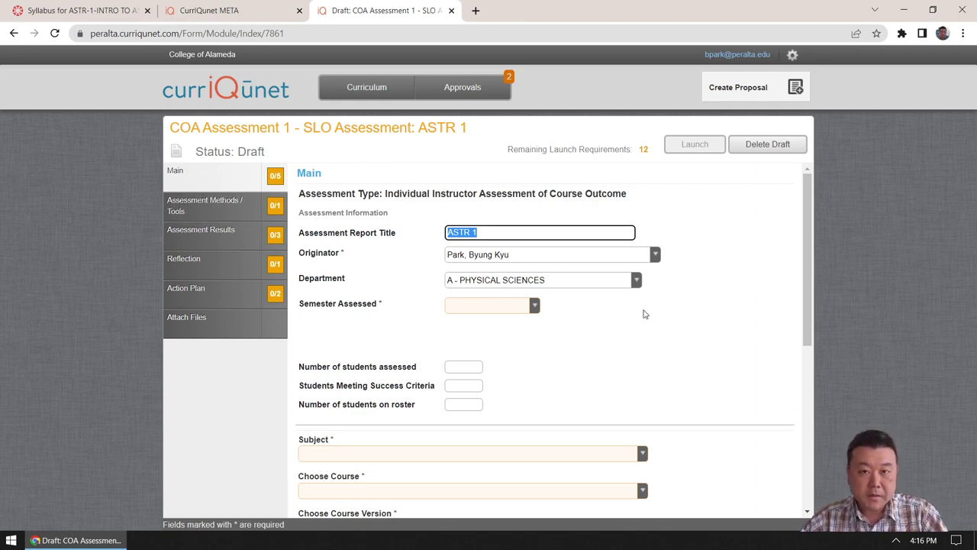
scroll(645, 313, down, 1)
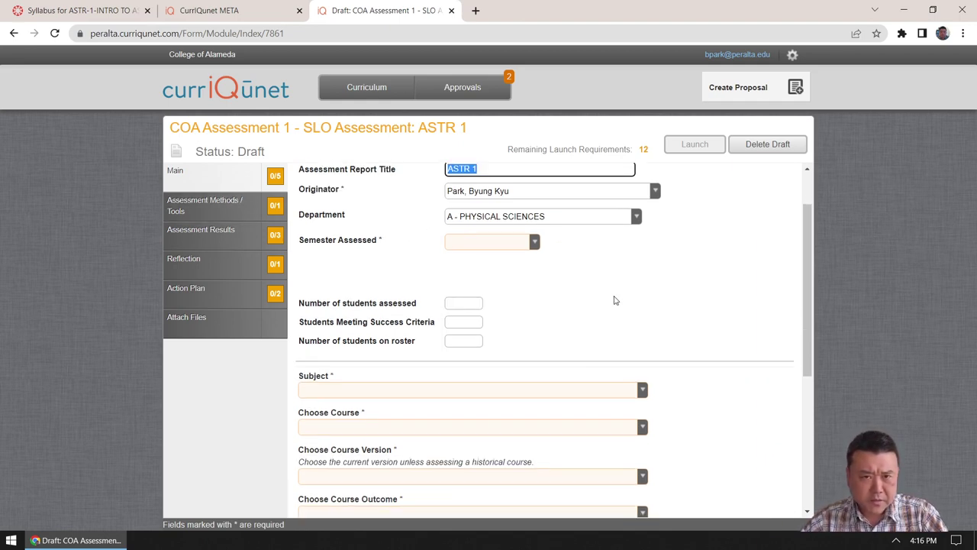
click(534, 241)
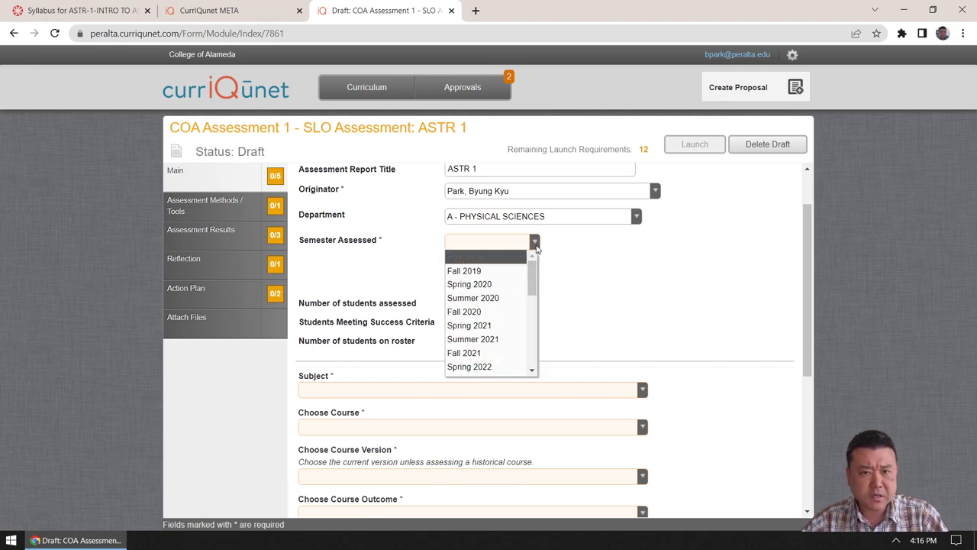
click(492, 314)
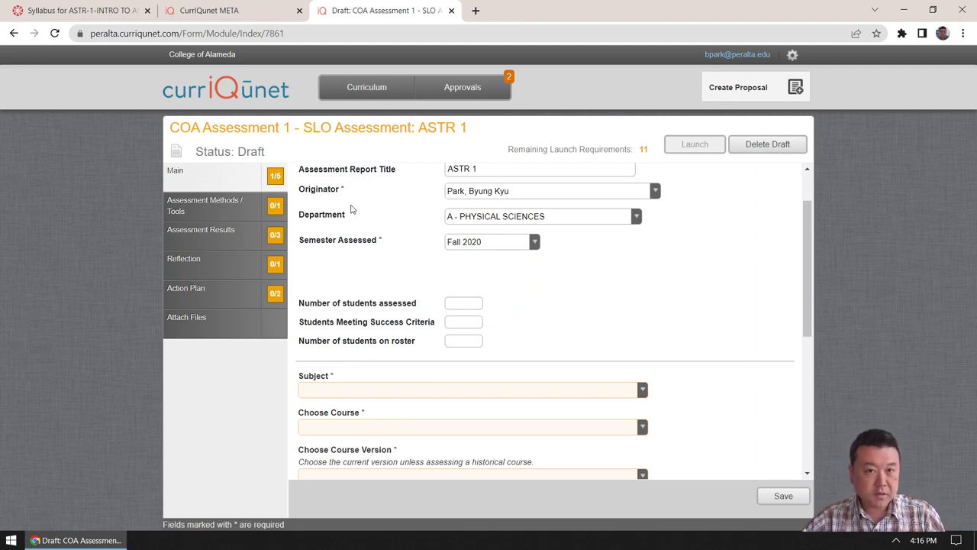
click(84, 11)
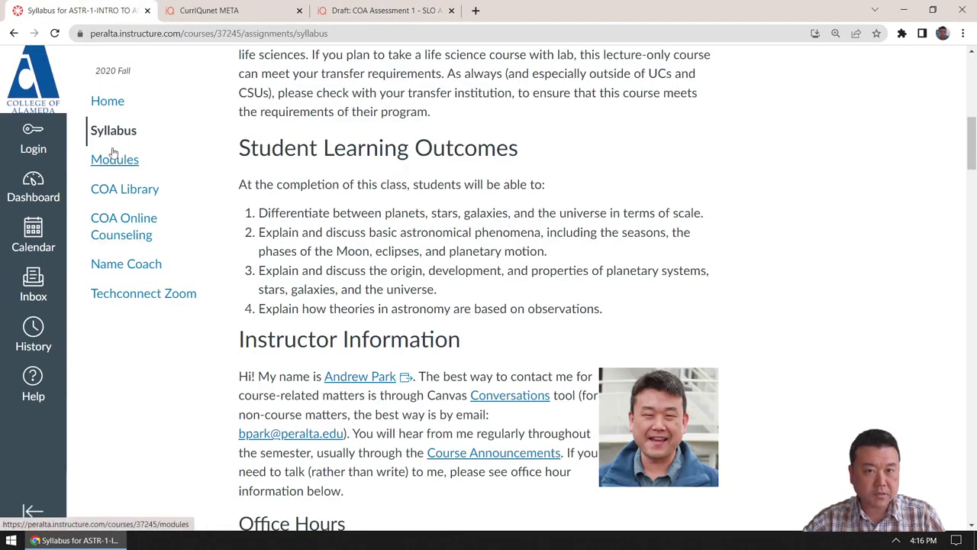
click(367, 8)
Enter the student counts: 21 assessed, 20 meeting success criteria, 23 on roster
click(454, 305)
text(23)
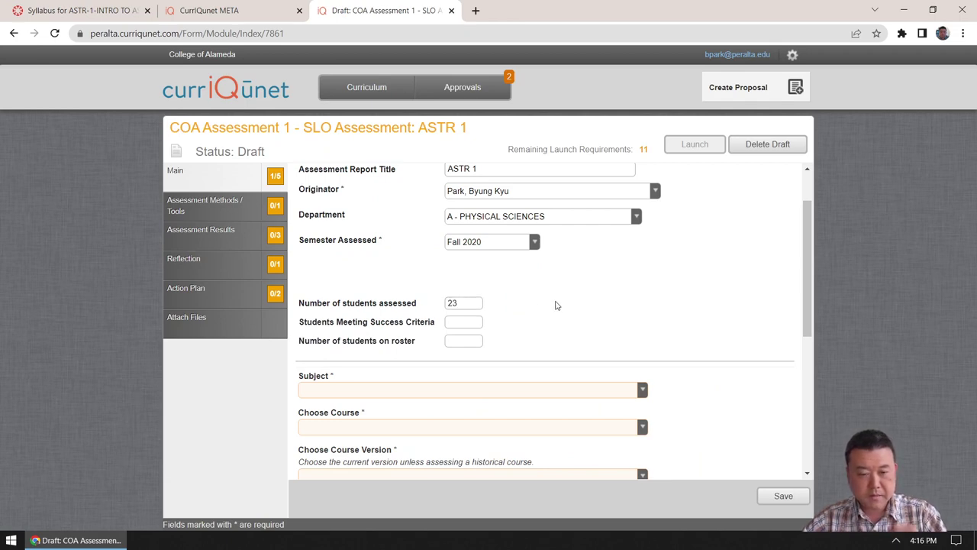
key(Tab)
key(Tab)
text(23)
click(463, 303)
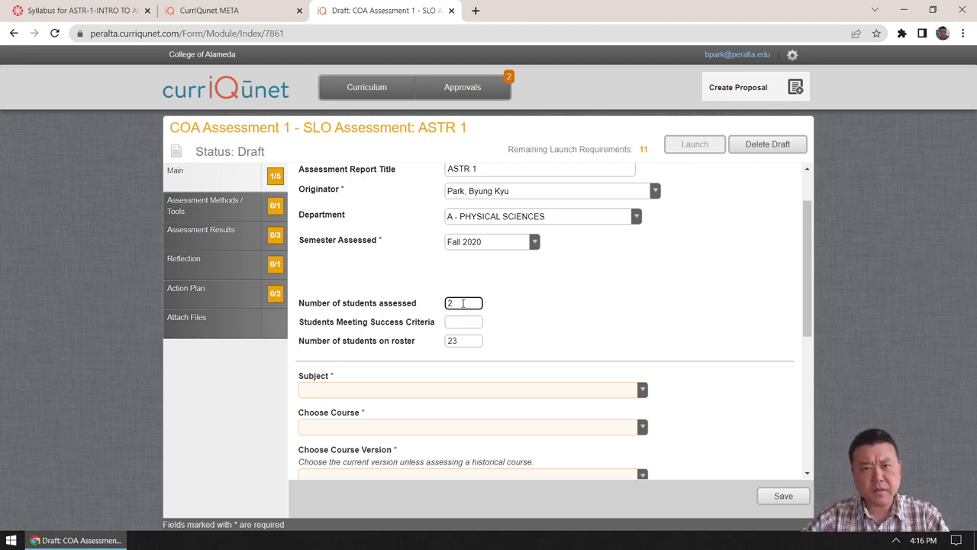
click(500, 316)
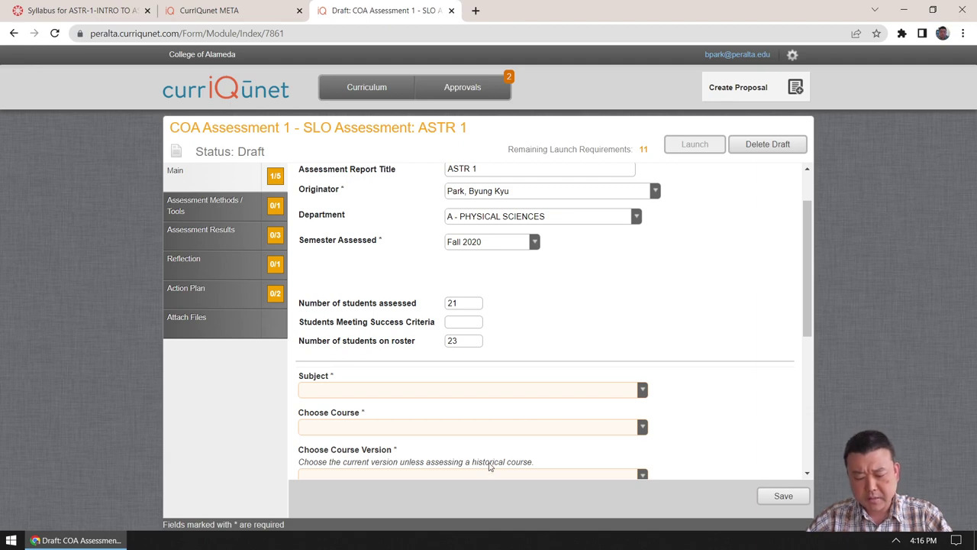
click(461, 320)
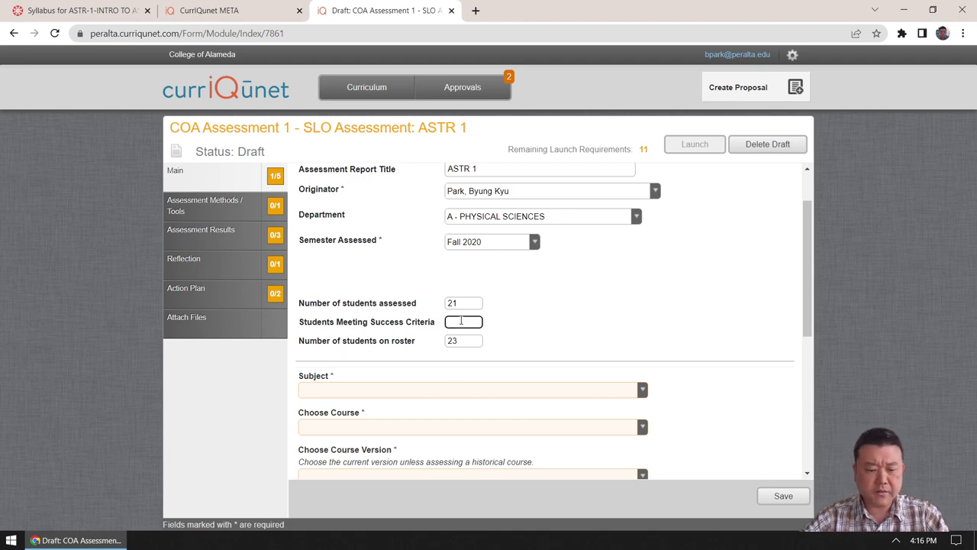
text(21)
key(BackSpace)
text(0)
click(569, 343)
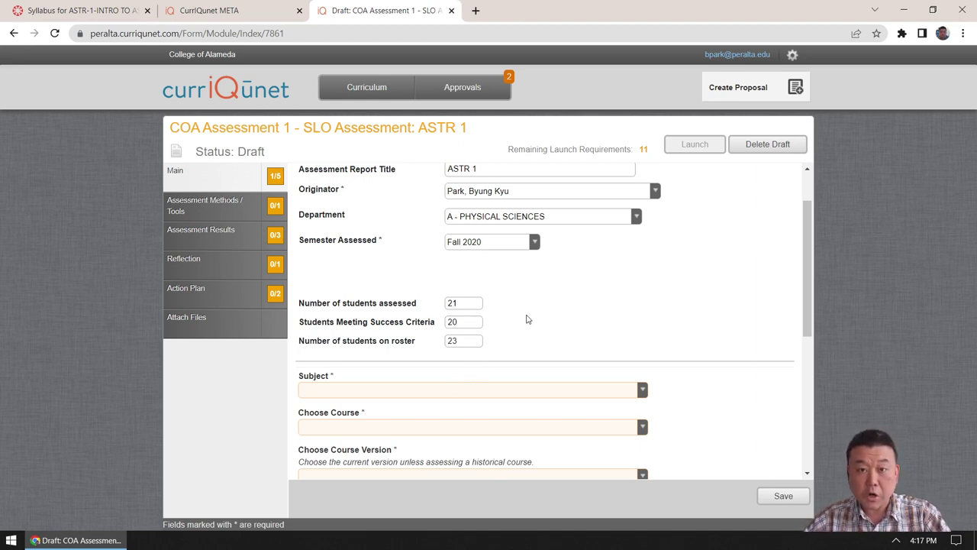
key(super+e)
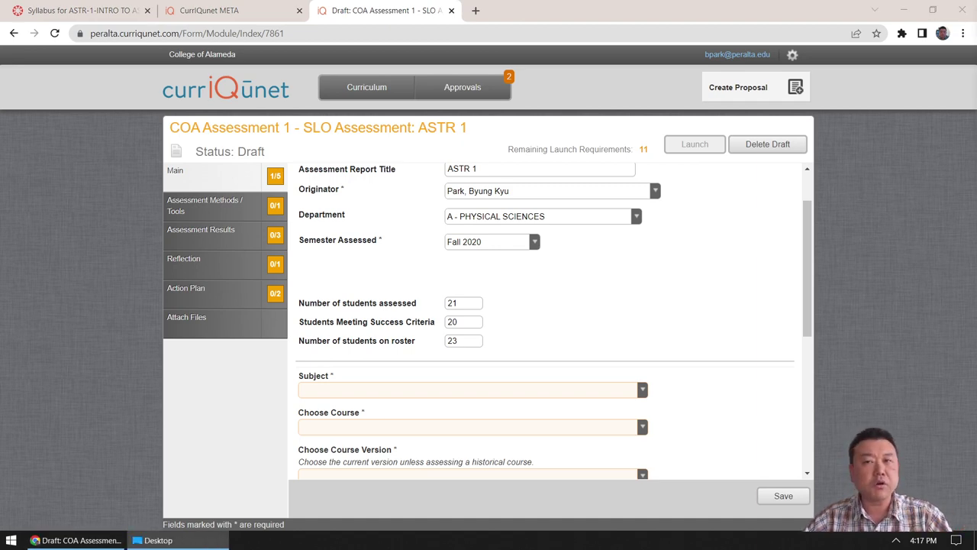
Open the Module 3 Open-Ended Question image in Photos, resize it, then minimize it
key(Return)
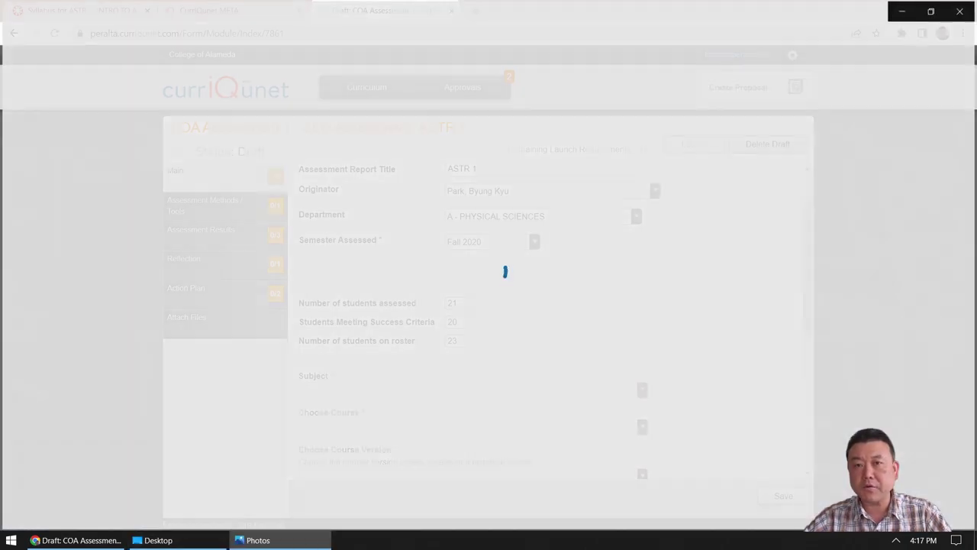
drag(626, 20, 257, 92)
drag(372, 297, 566, 426)
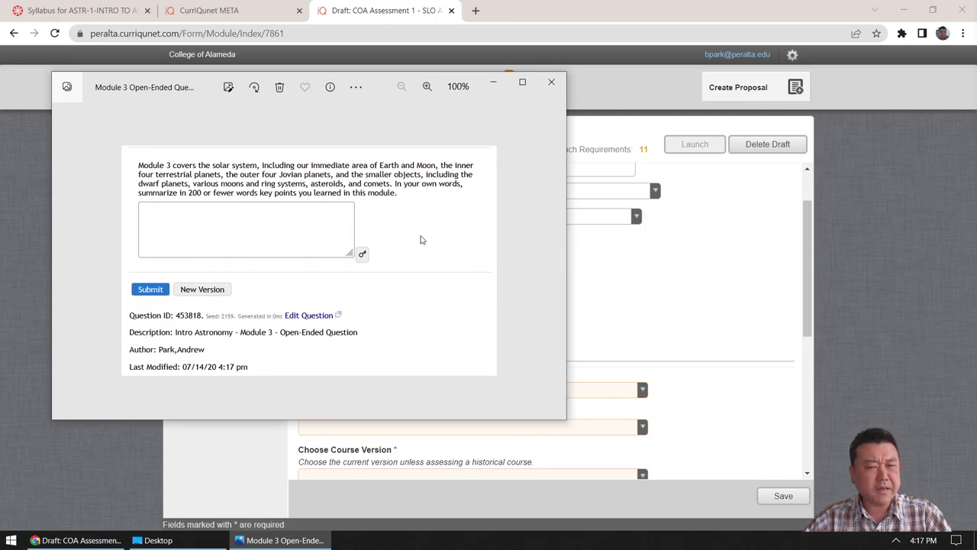
scroll(389, 240, up, 3)
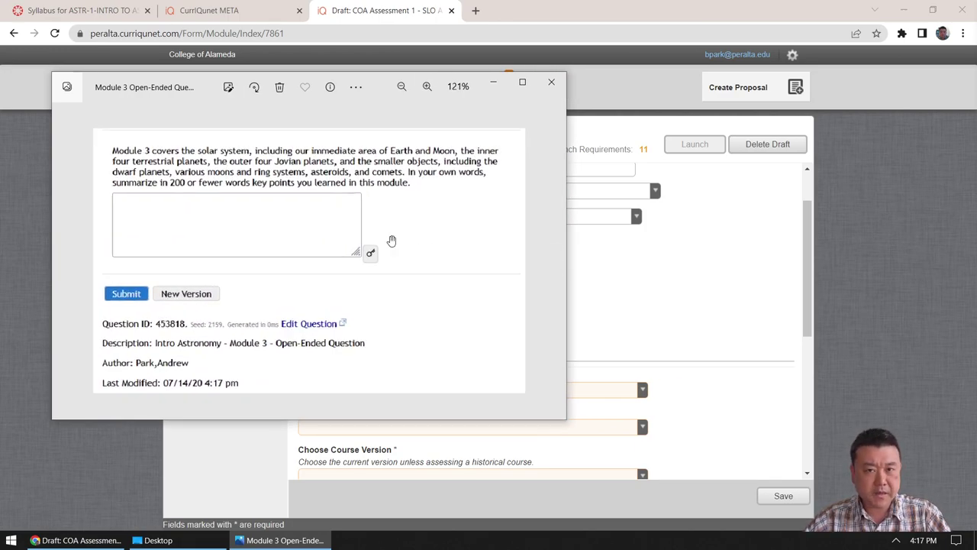
click(494, 83)
Set Subject to ASTR and course to ASTR 001 - Introduction to Astronomy
scroll(436, 316, down, 1)
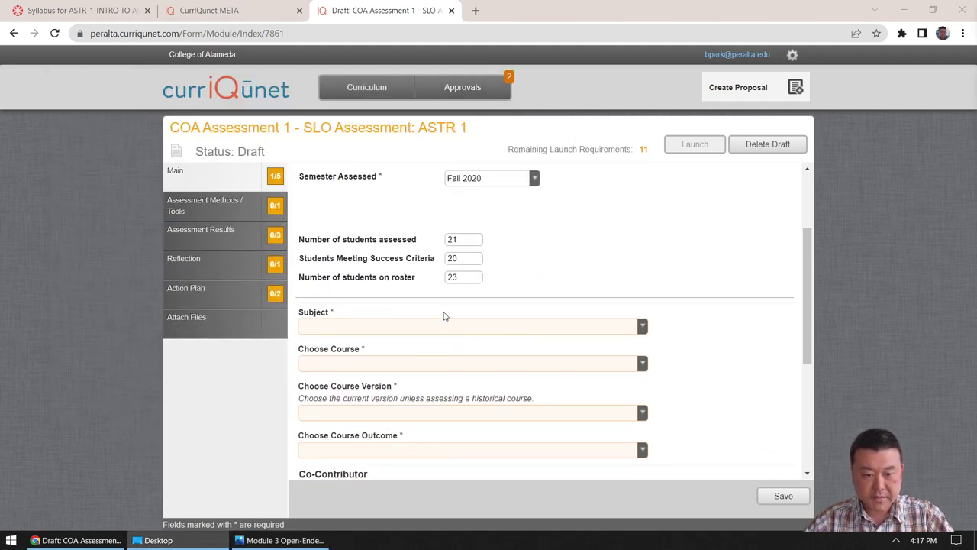
click(640, 330)
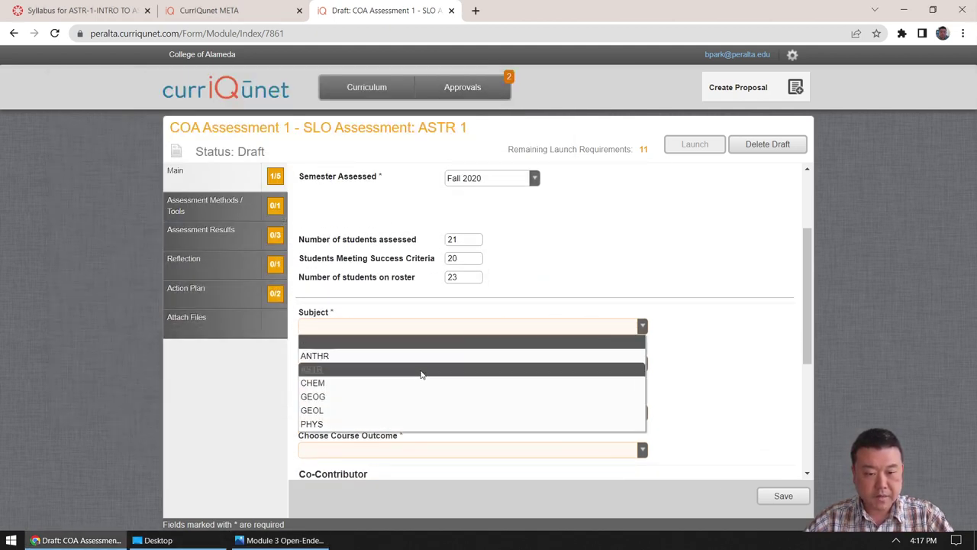
click(422, 371)
click(647, 365)
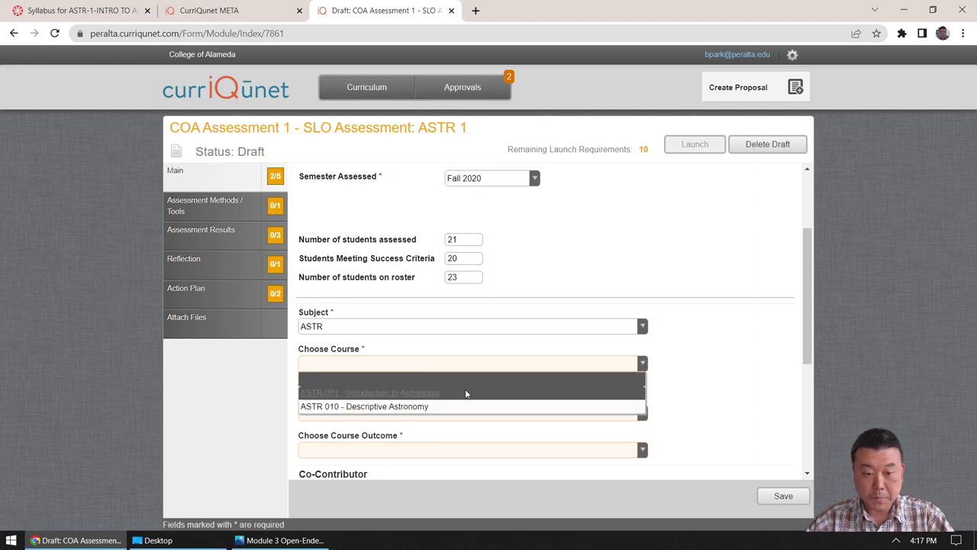
click(624, 379)
Choose the current course version and course outcome 2 on astronomical phenomena
scroll(689, 375, down, 1)
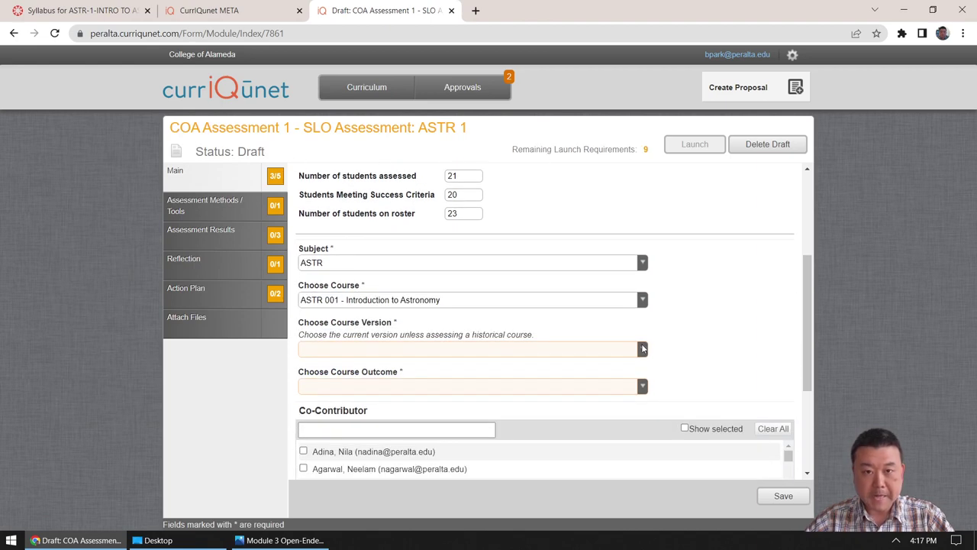
click(643, 349)
click(541, 378)
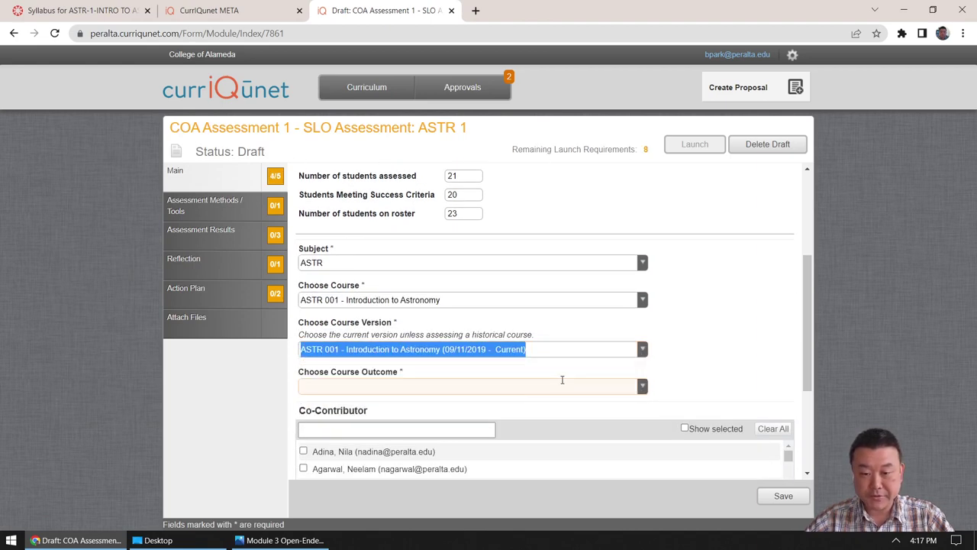
click(693, 369)
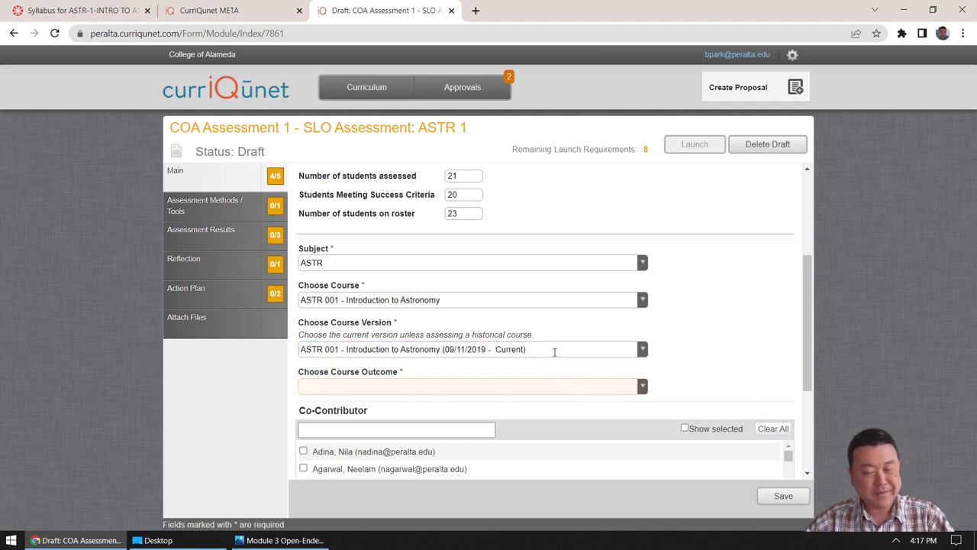
click(643, 387)
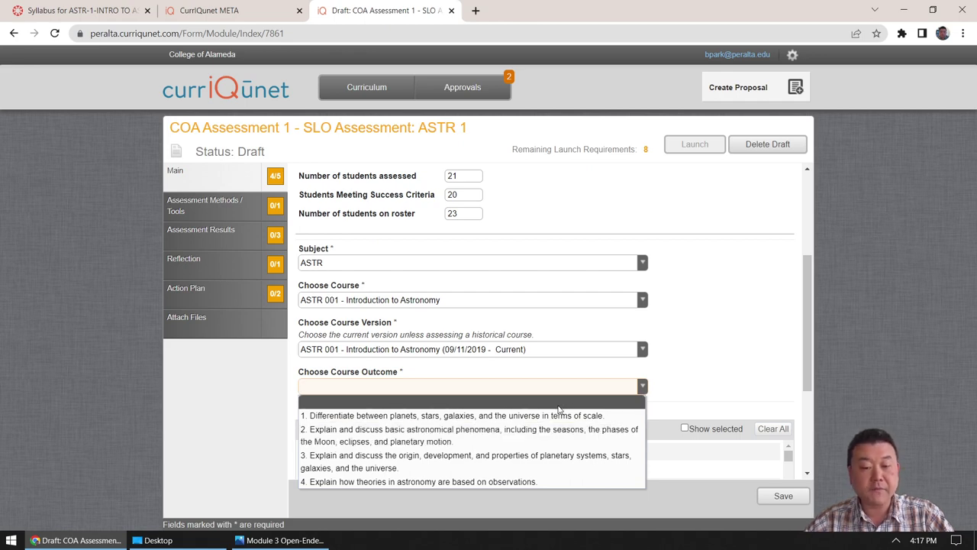
click(557, 431)
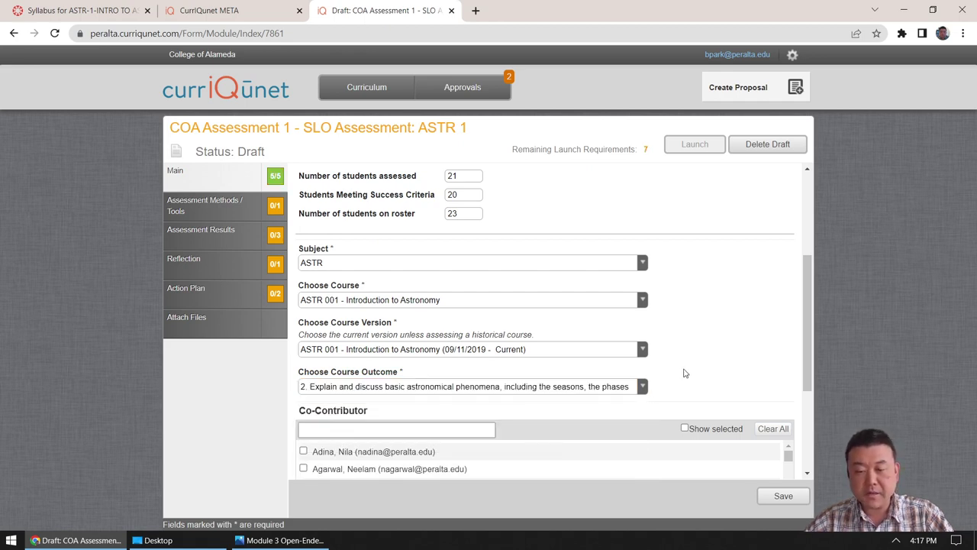
scroll(684, 372, down, 1)
scroll(704, 349, up, 2)
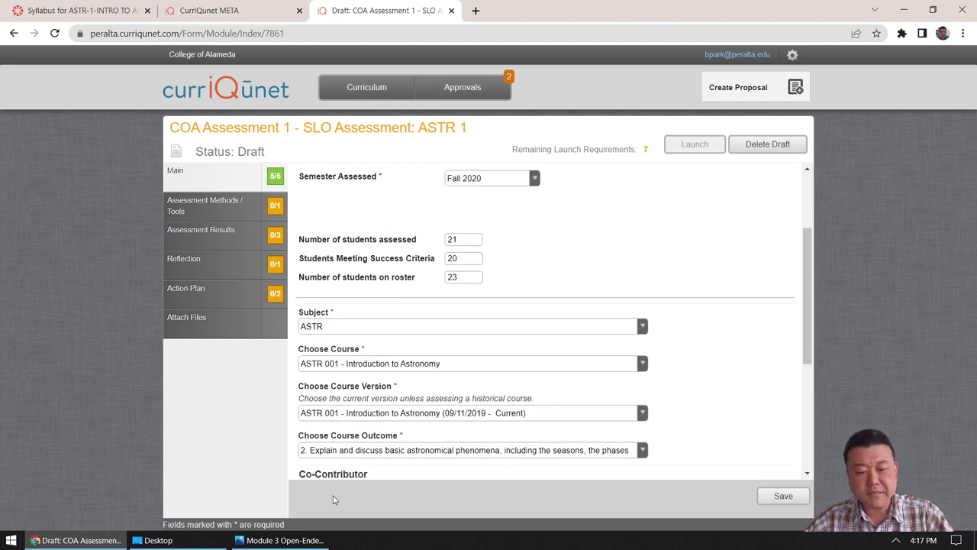
Bring up the Low Scores image in Photos and enlarge it to read the score breakdown
click(283, 539)
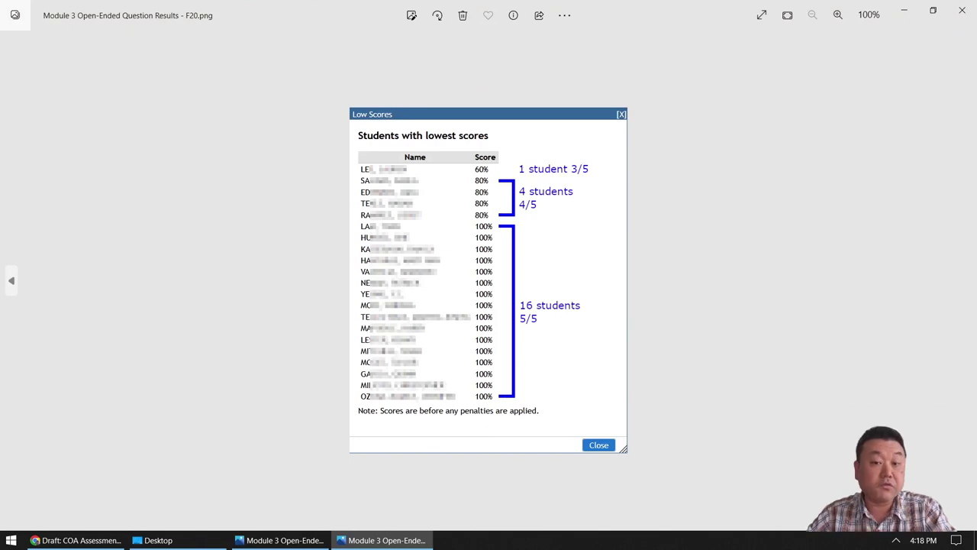
drag(697, 16, 399, 38)
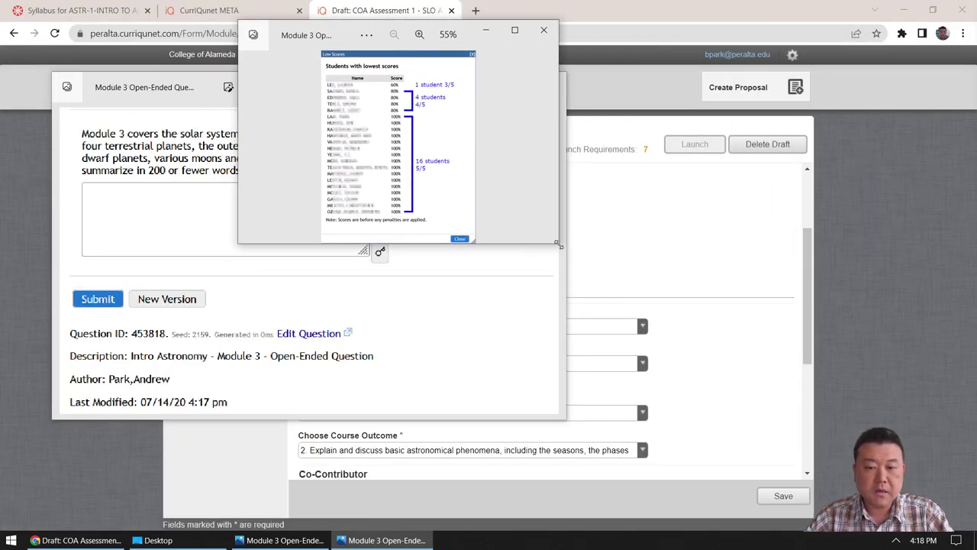
drag(559, 248, 718, 504)
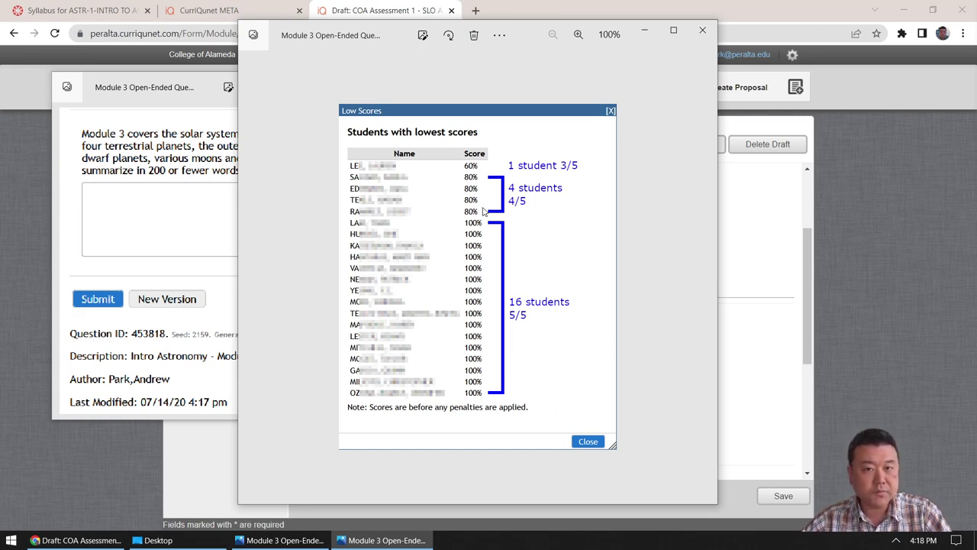
Confirm 20 students meeting success criteria and save the ASTR 1 assessment draft
click(748, 21)
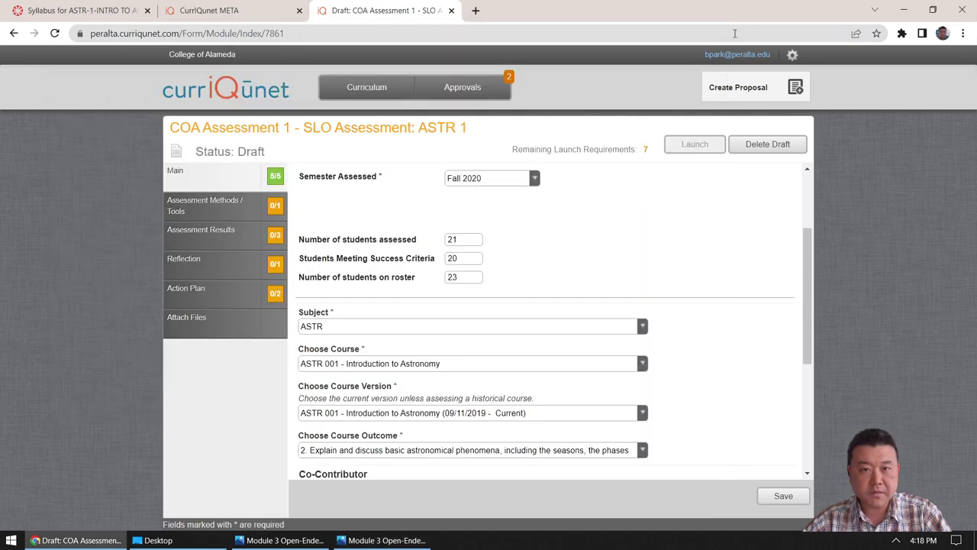
click(476, 258)
drag(476, 258, 422, 262)
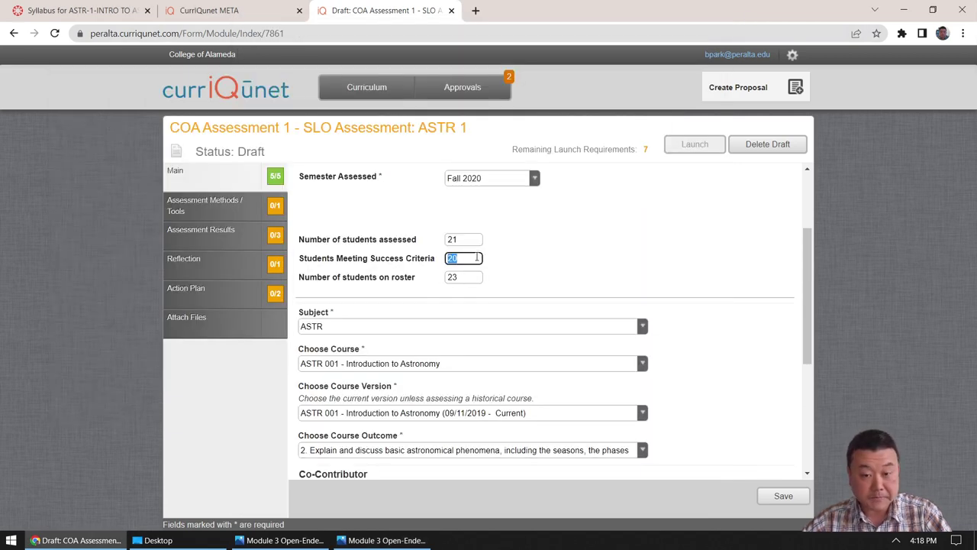
click(476, 258)
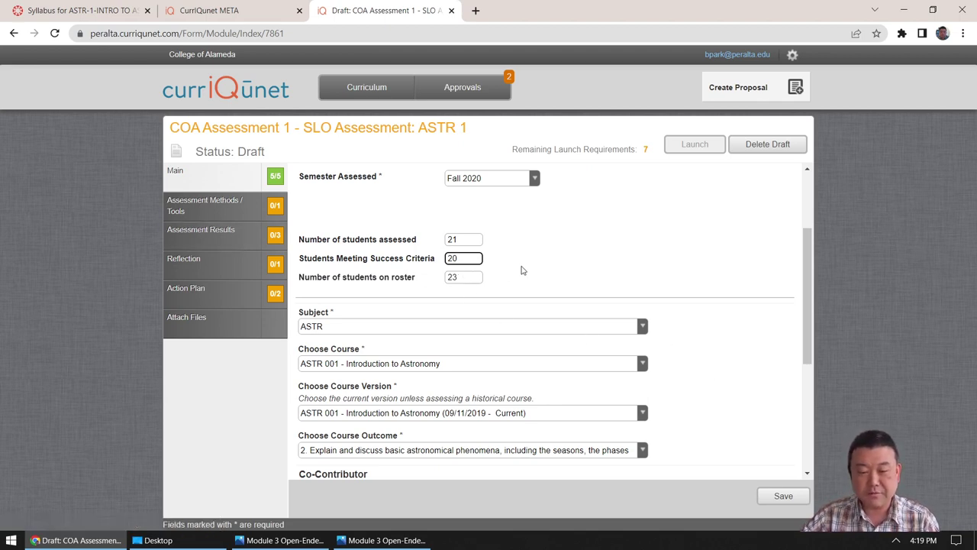
scroll(781, 381, up, 2)
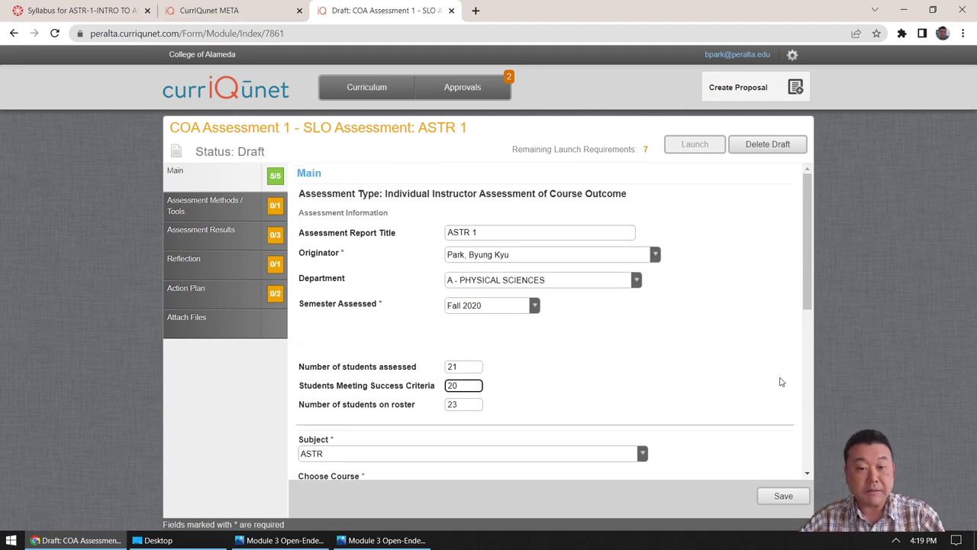
click(783, 495)
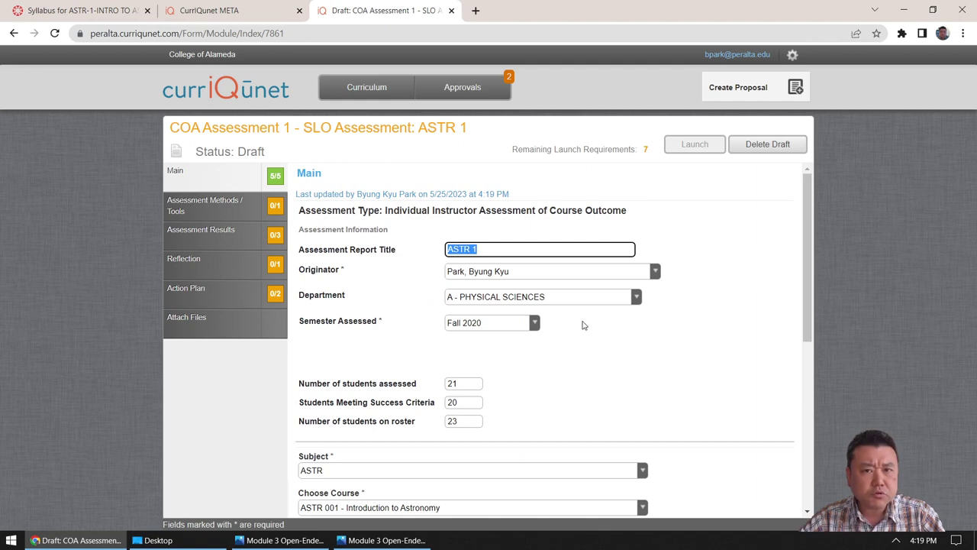
click(464, 249)
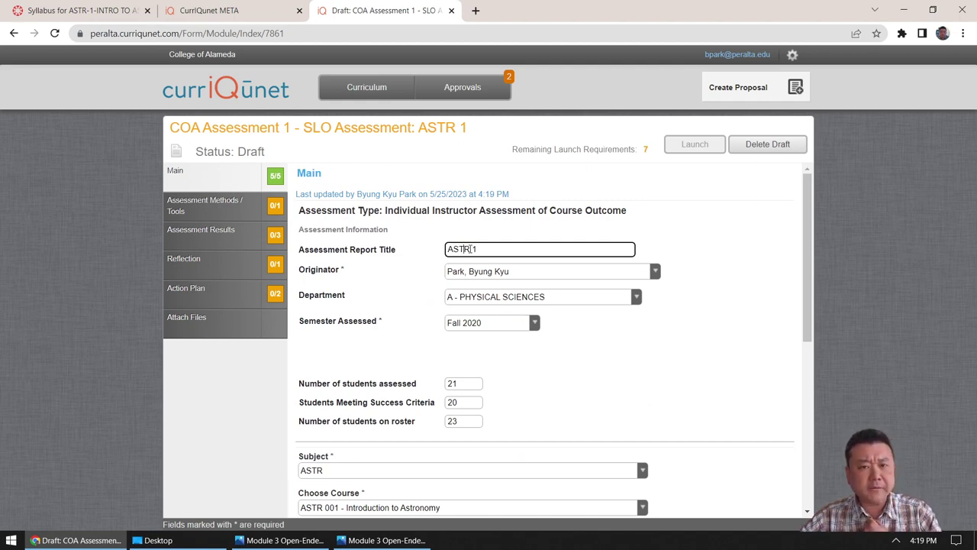
Search all proposals for ASTR assessments in a new tab, then return to the ASTR 1 draft
click(367, 87)
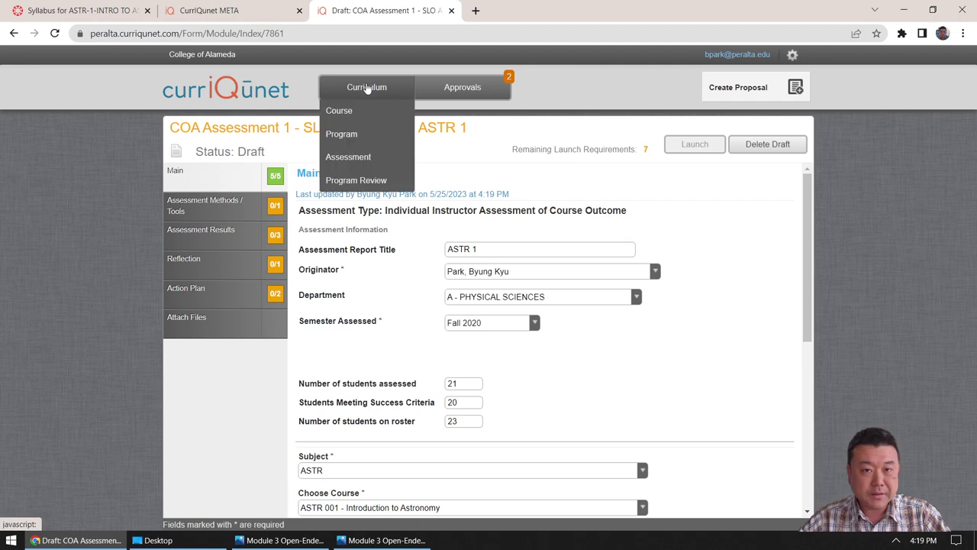
middle_click(354, 159)
click(522, 10)
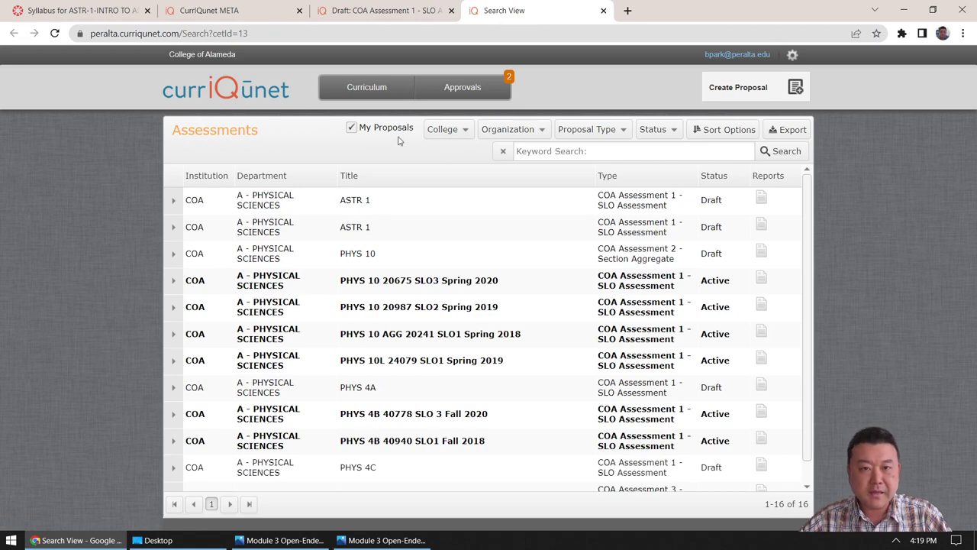
click(351, 128)
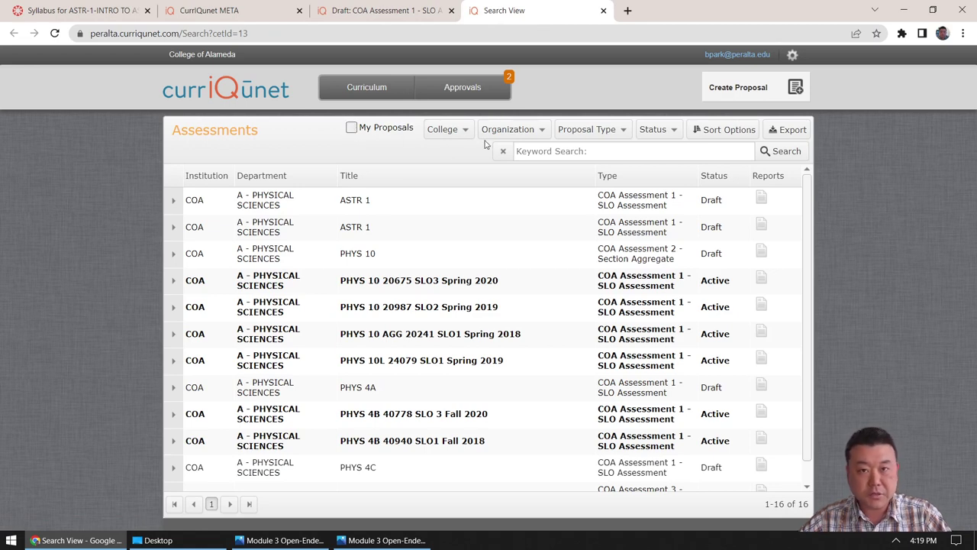
click(545, 151)
text(ASTR)
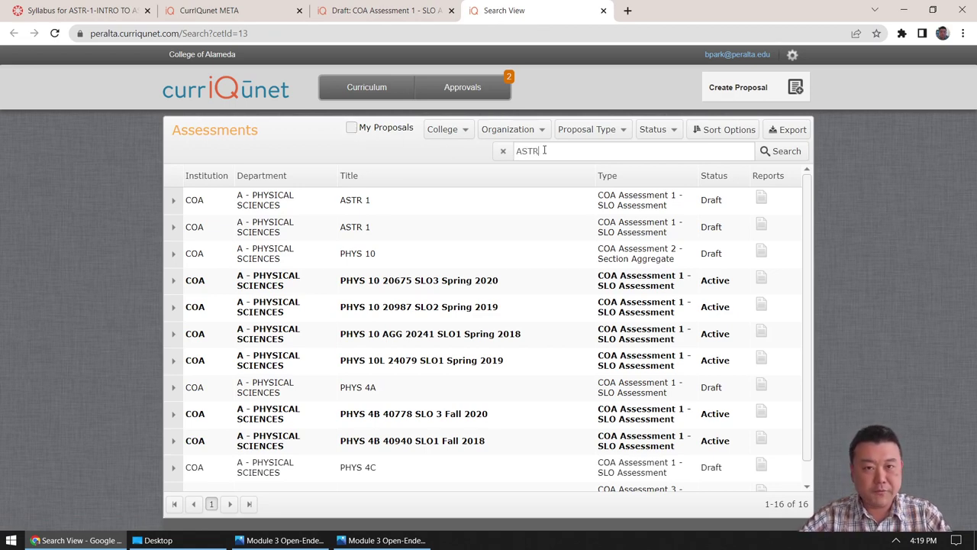
click(780, 151)
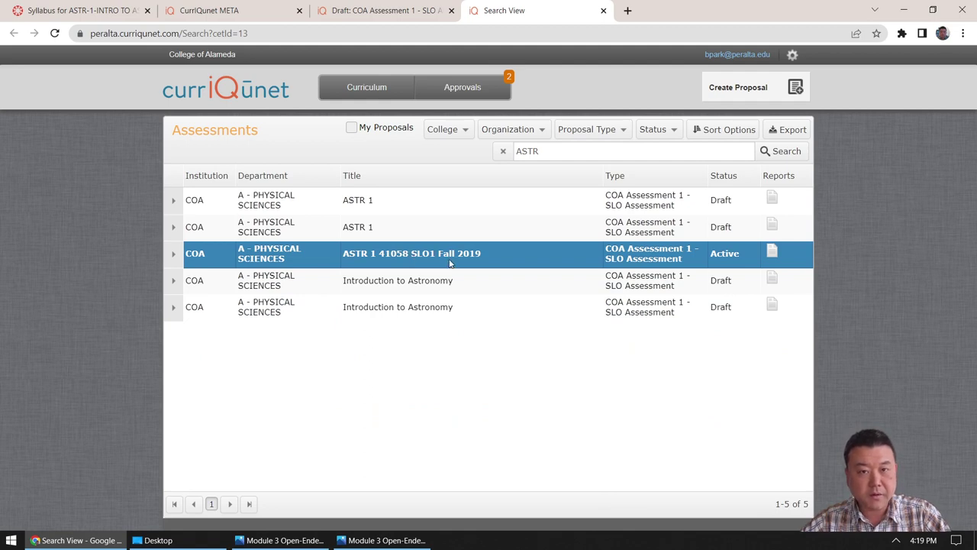
click(393, 10)
Look up class number 45596 in the syllabus and retitle the report 'ASTR 1 45596 SLO2 Fall 2020', then save
click(511, 250)
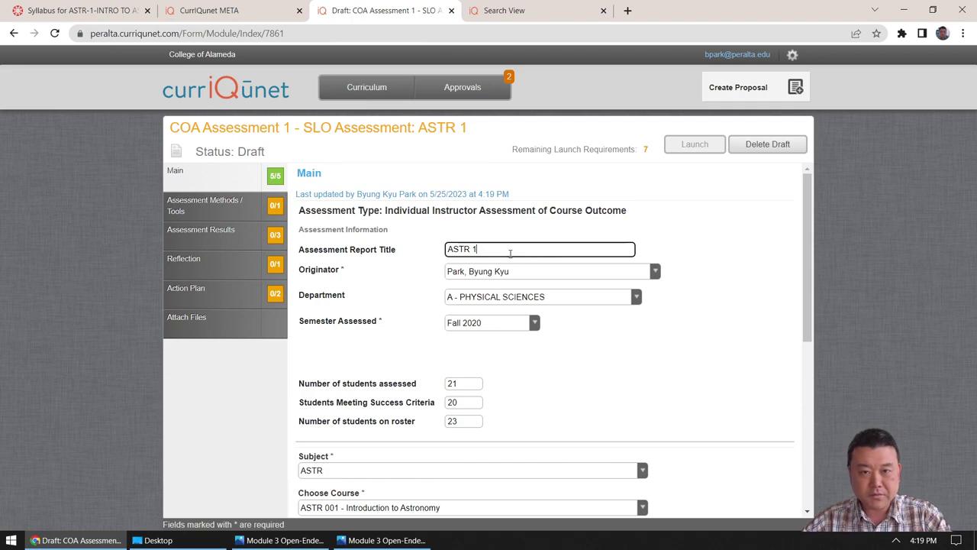
click(99, 15)
scroll(232, 89, up, 8)
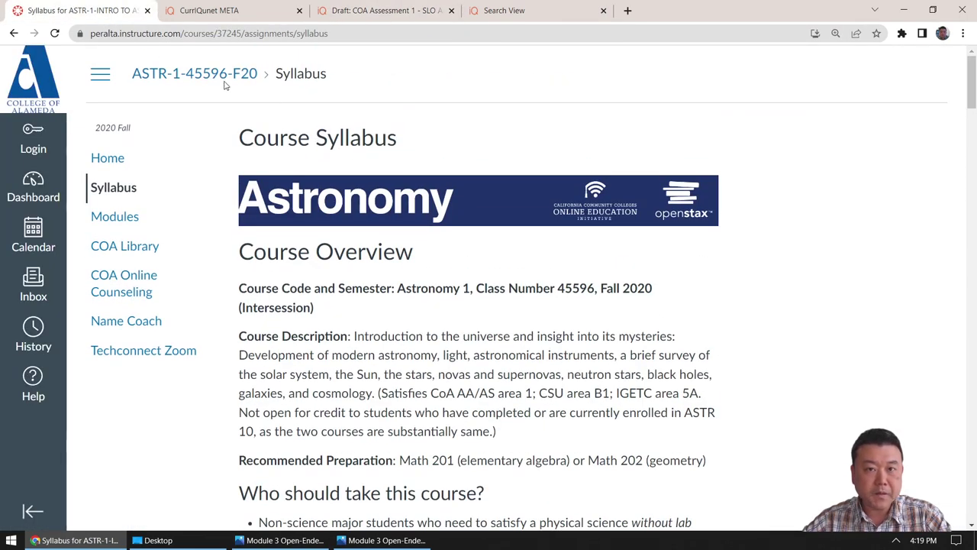
click(385, 10)
text(4559)
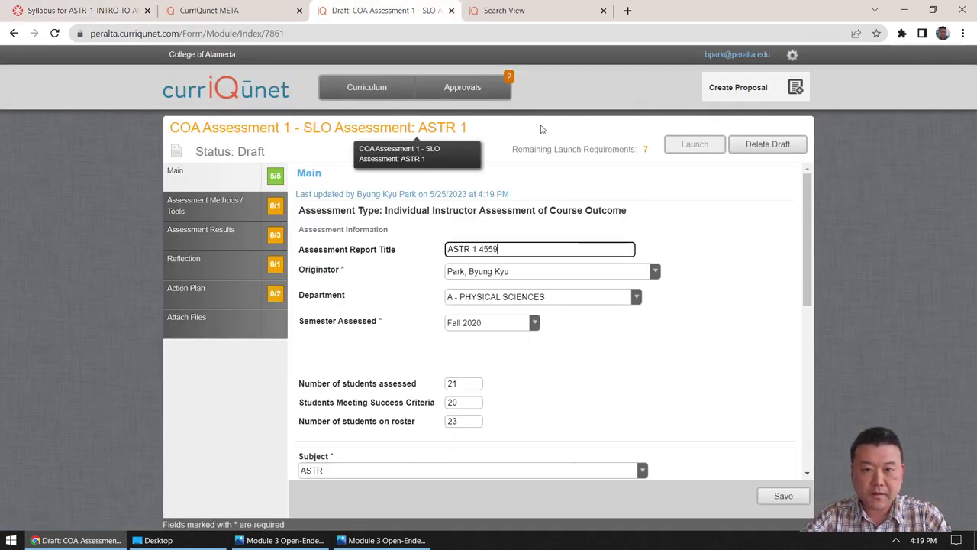
text(6 SLO2 )
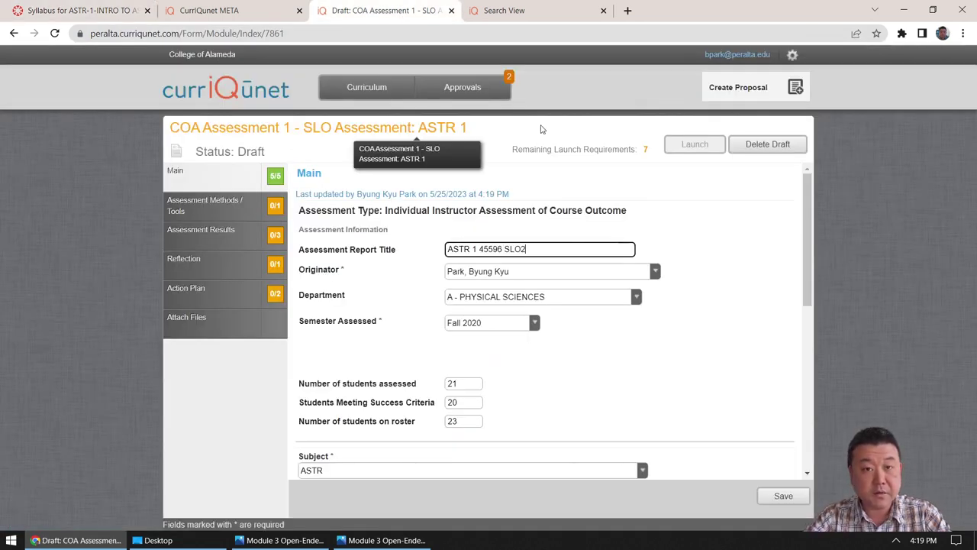
text(Fall 2020)
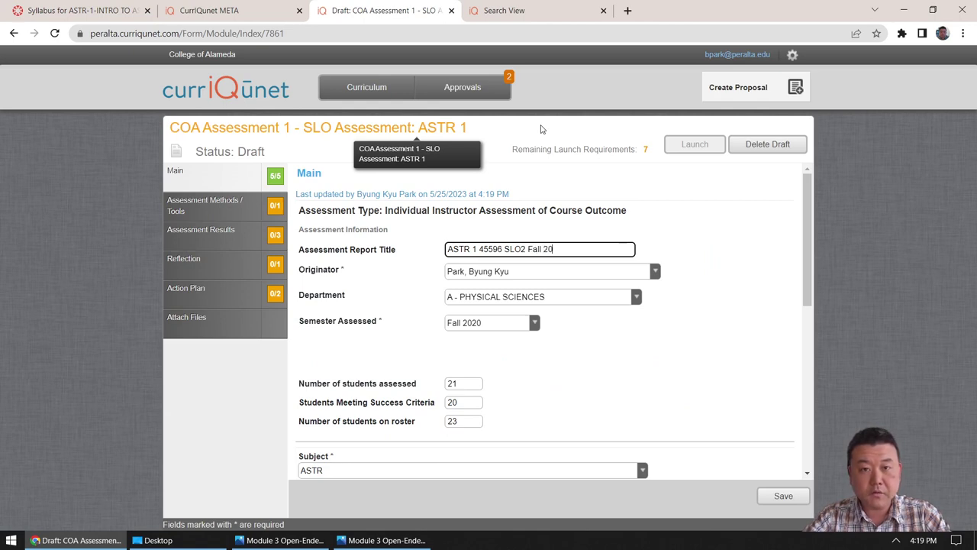
click(774, 498)
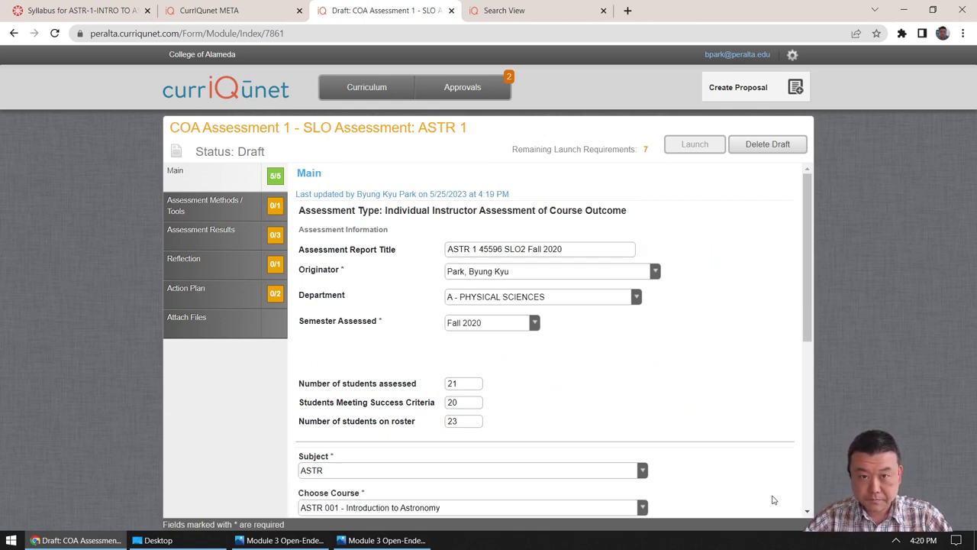
Refresh the assessment search results and reopen the ASTR 1 45596 SLO2 Fall 2020 draft
click(532, 12)
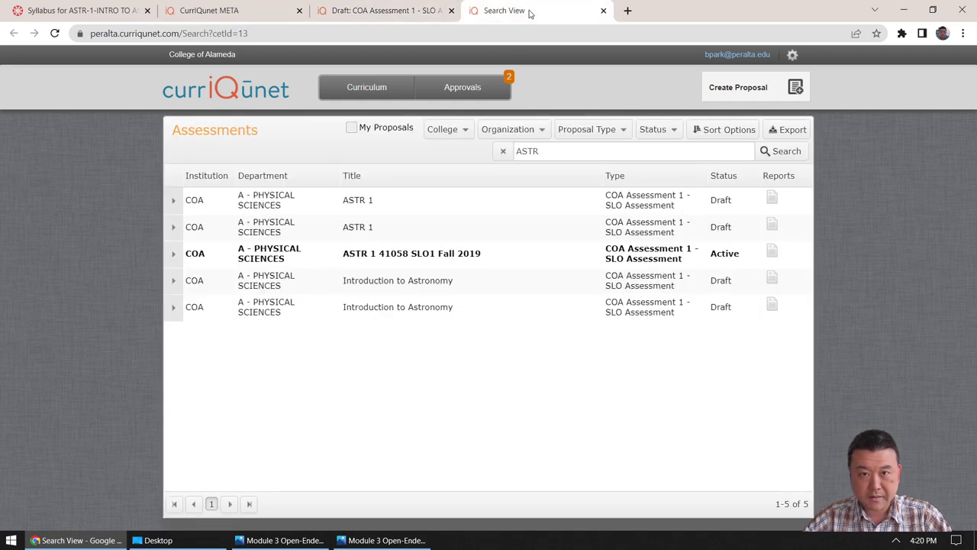
click(788, 152)
click(417, 245)
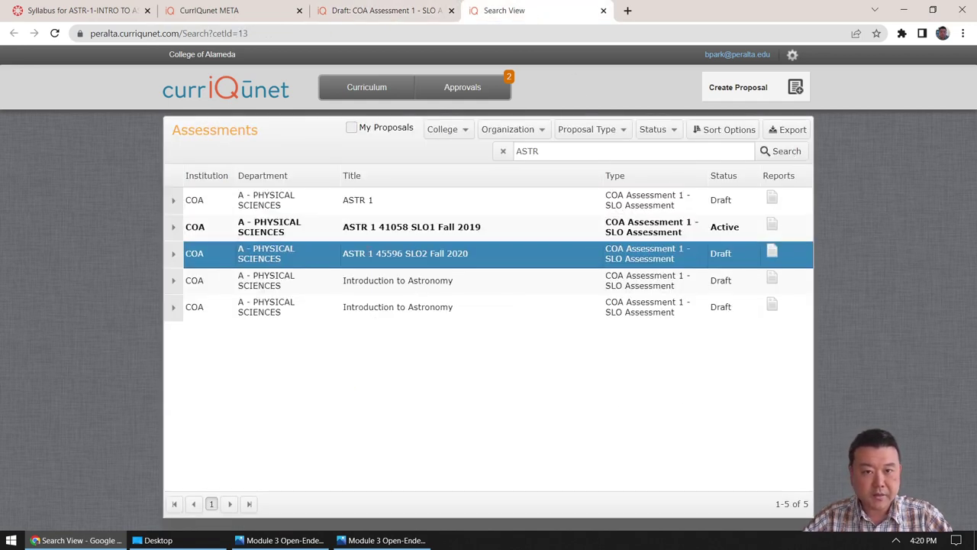
double_click(700, 261)
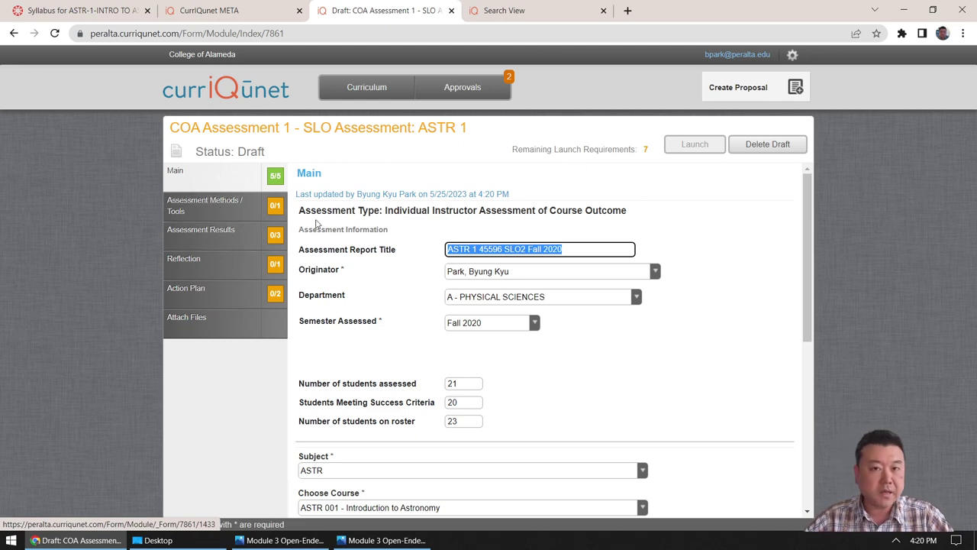
scroll(372, 258, down, 2)
scroll(372, 258, down, 3)
scroll(372, 258, up, 5)
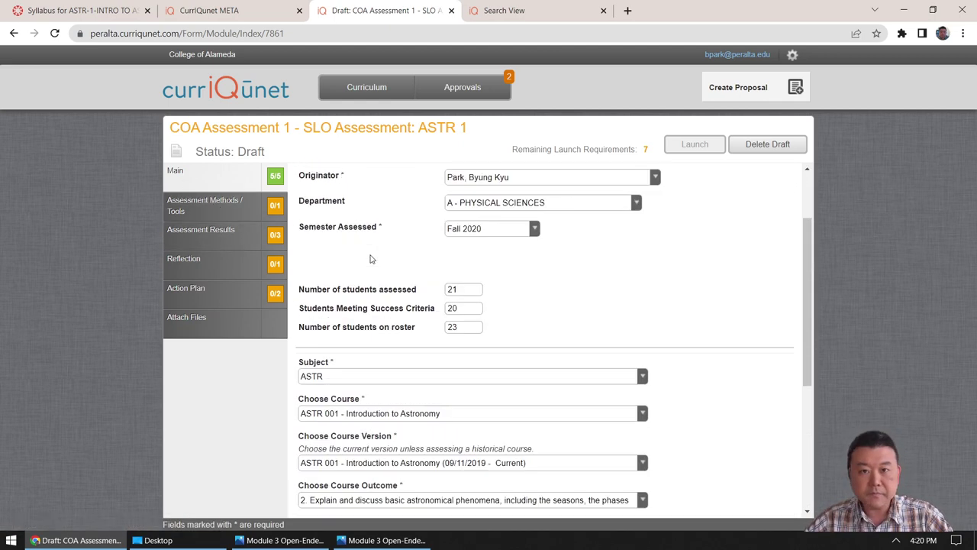
Show the draft's Assessment Methods / Tools section with its method checkboxes
click(232, 206)
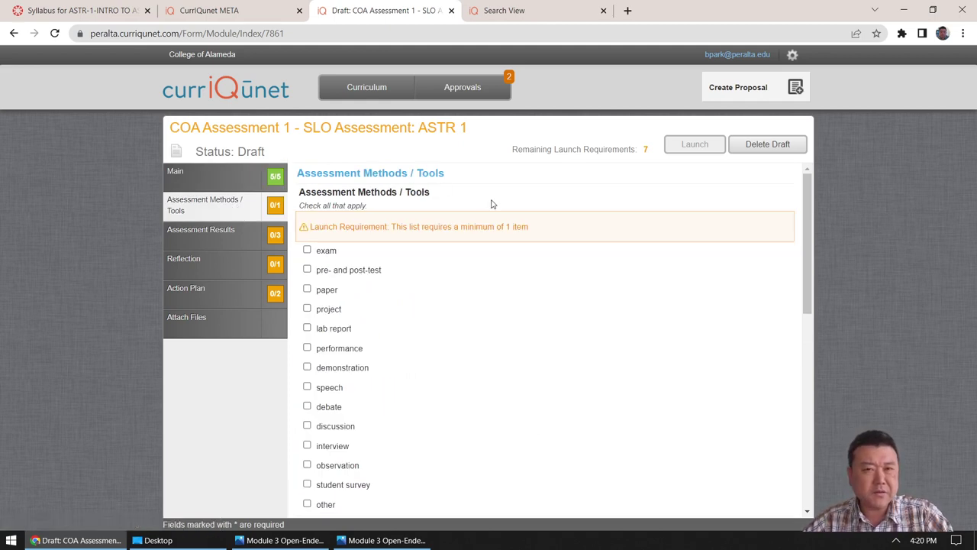
scroll(492, 204, down, 1)
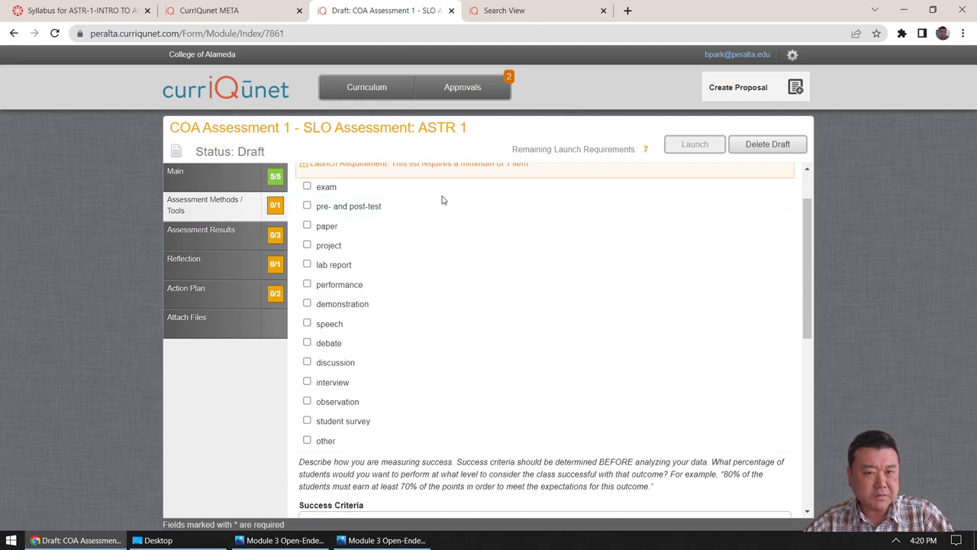
Check Exam as the assessment method and describe the open-ended question asked in each module
click(307, 191)
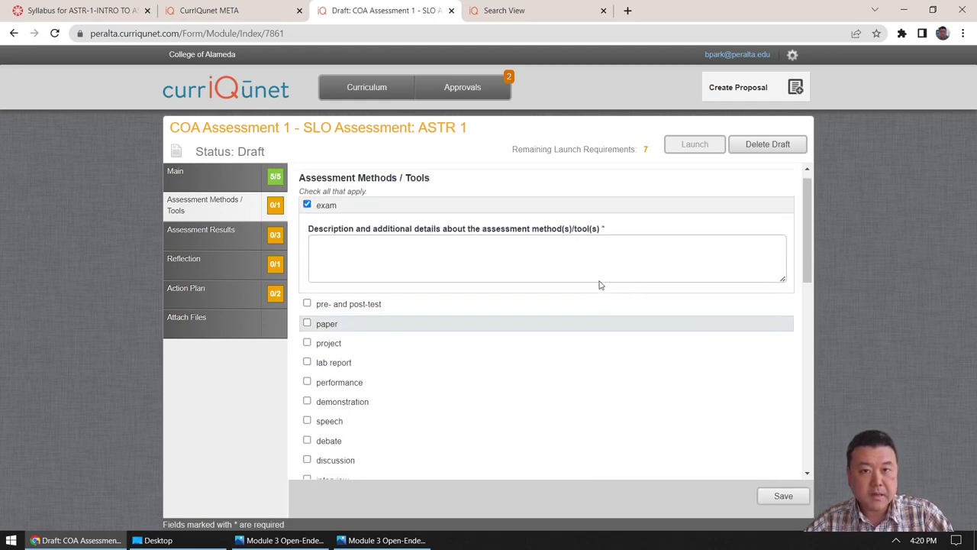
click(509, 289)
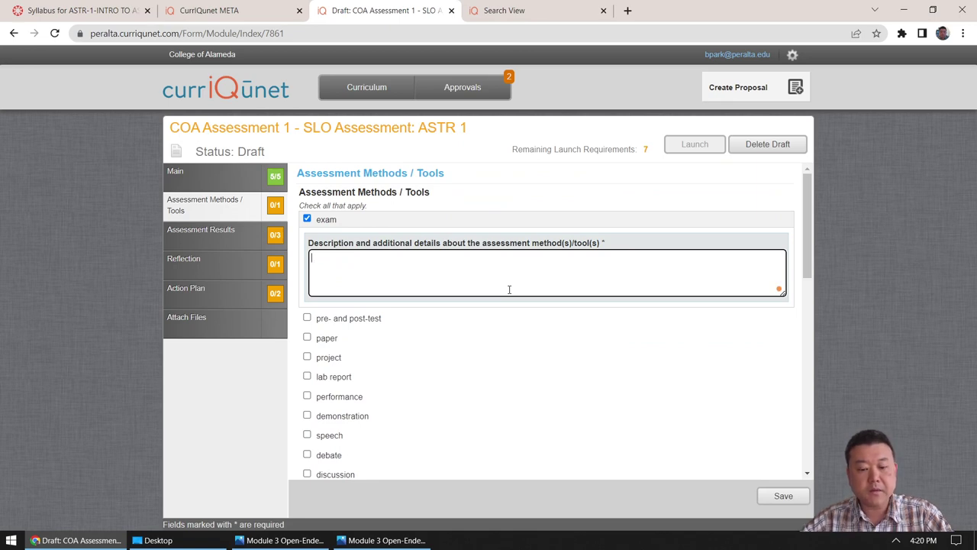
text(In Module 3)
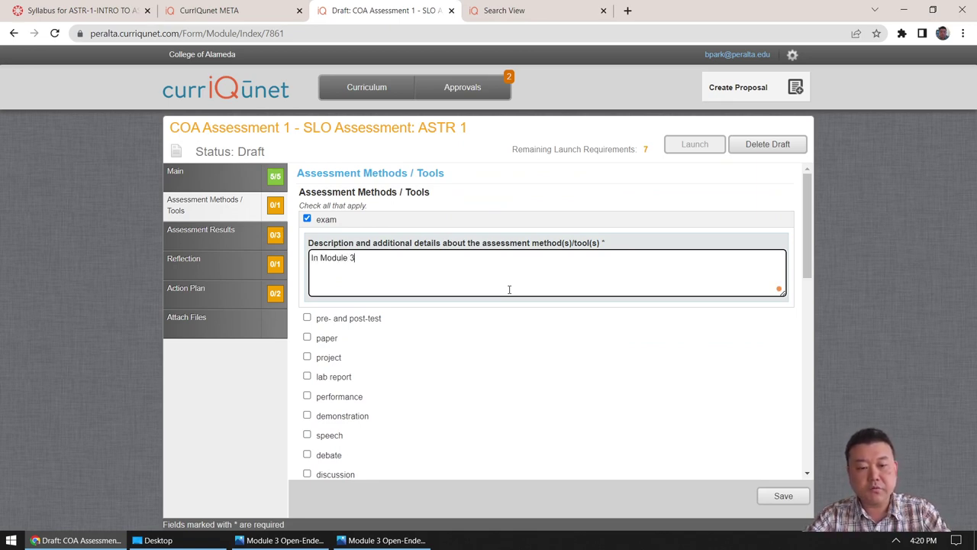
key(BackSpace)
key(BackSpace)
key(BackSpace)
key(BackSpace)
key(BackSpace)
key(BackSpace)
key(BackSpace)
key(BackSpace)
text(each module, I ask)
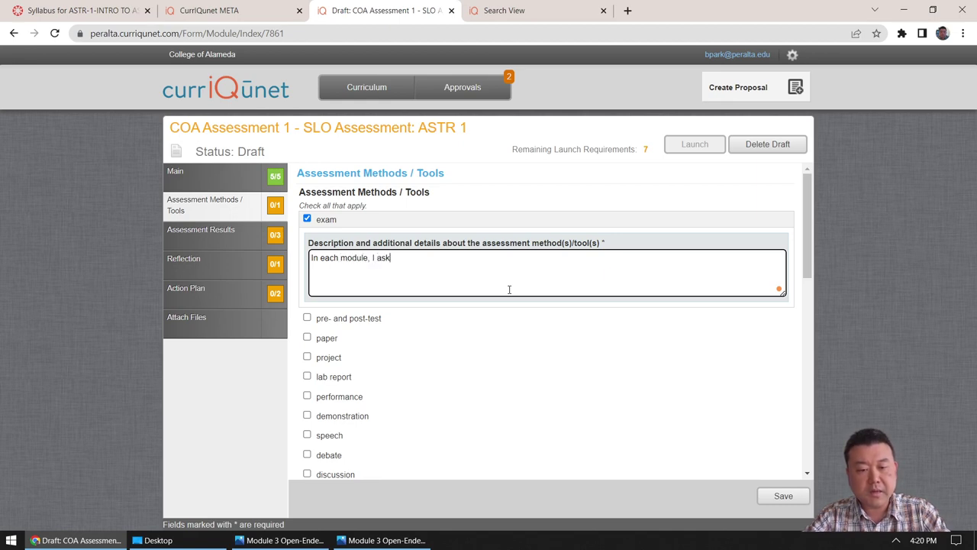
text( an o)
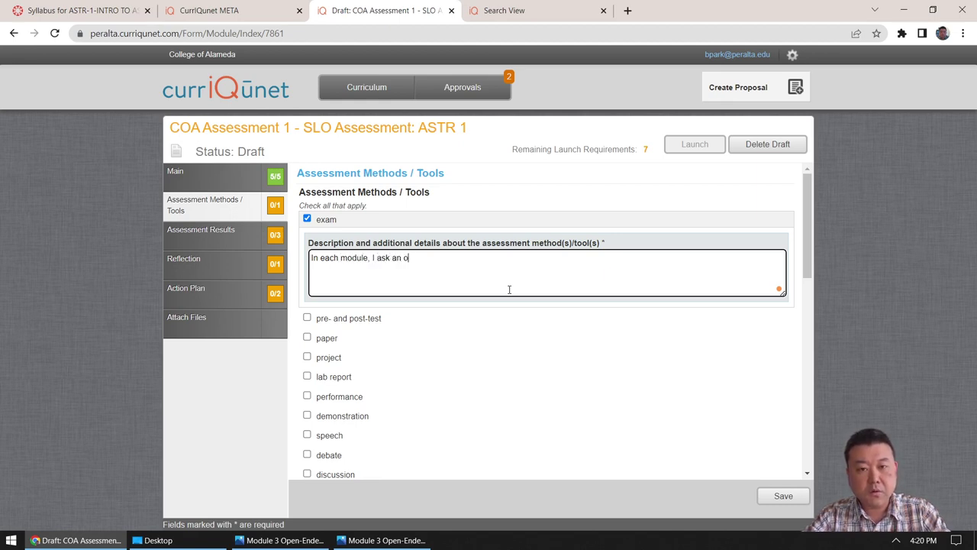
text(pen ended q)
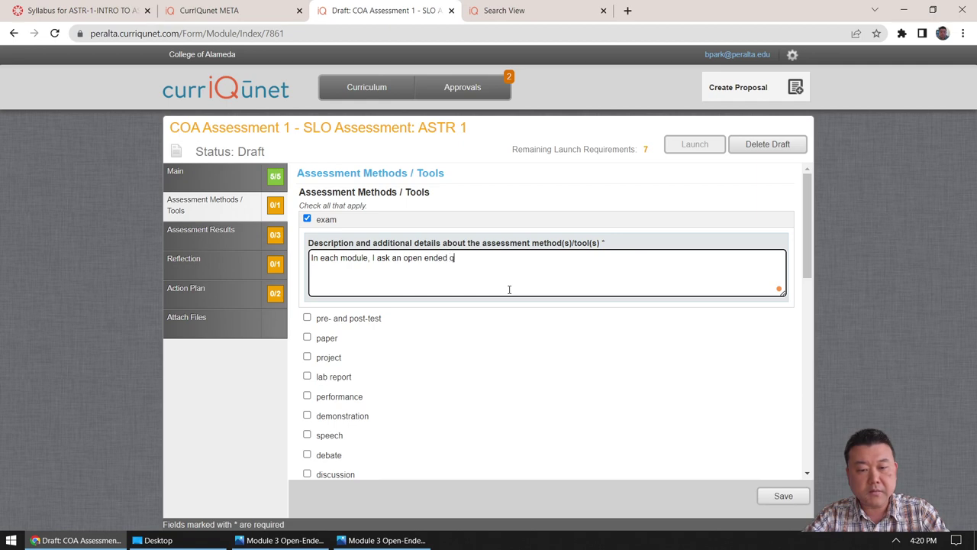
text(uestion for students)
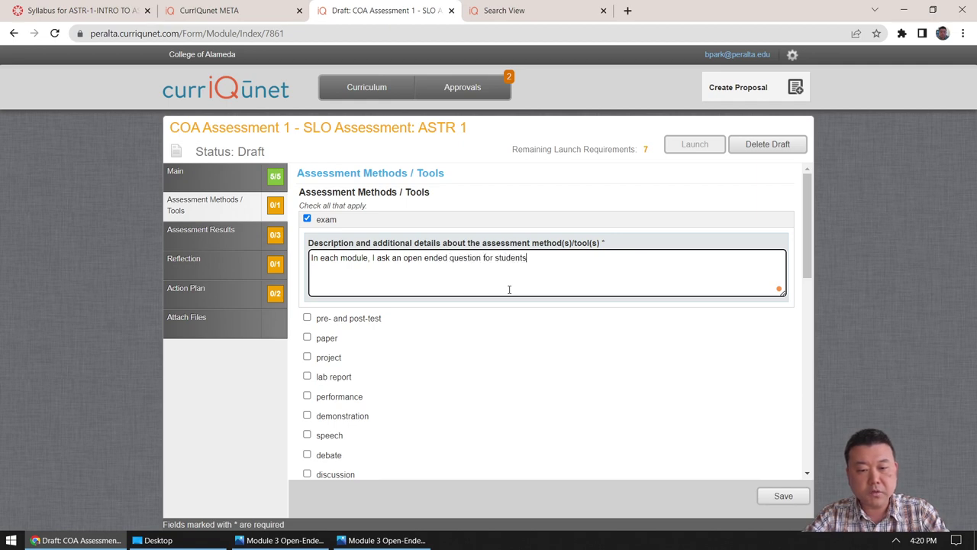
text( to )
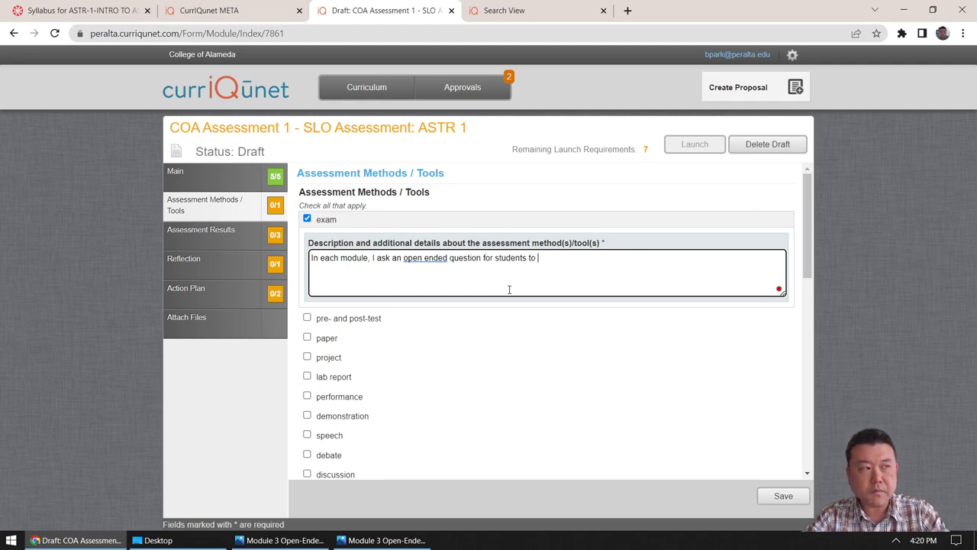
text(elaborate on the topics we cover in the module.)
Insert 'timed assessment' and add that Module 3 covers the Solar System phenomena in SLO2
key(Home)
key(ctrl+Right)
key(ctrl+Right)
key(ctrl+Right)
text(timed assessment)
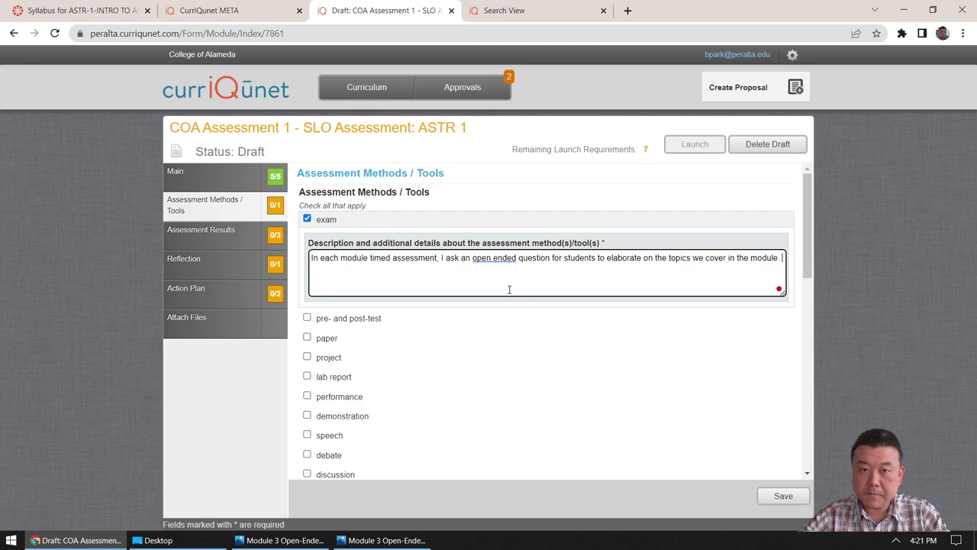
text(In Module 3)
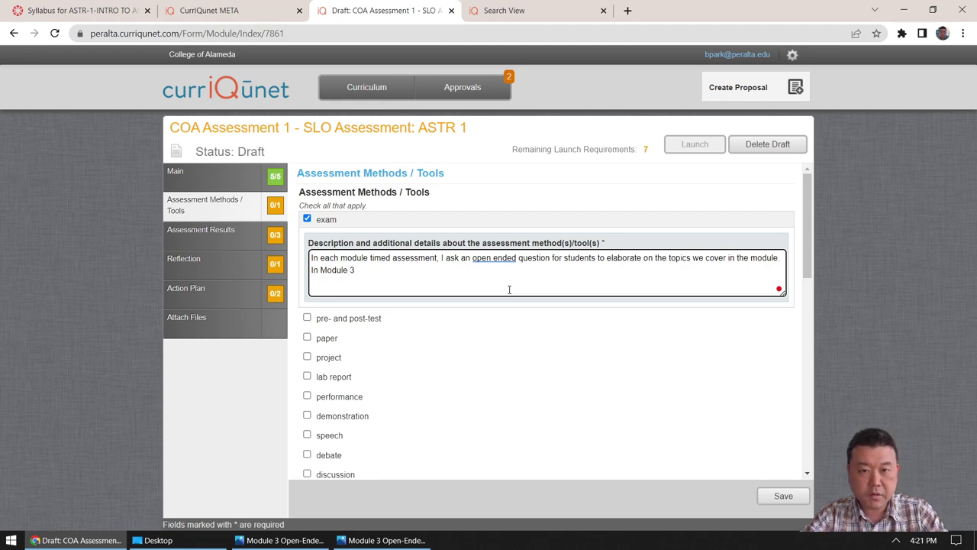
text(, we cover the )
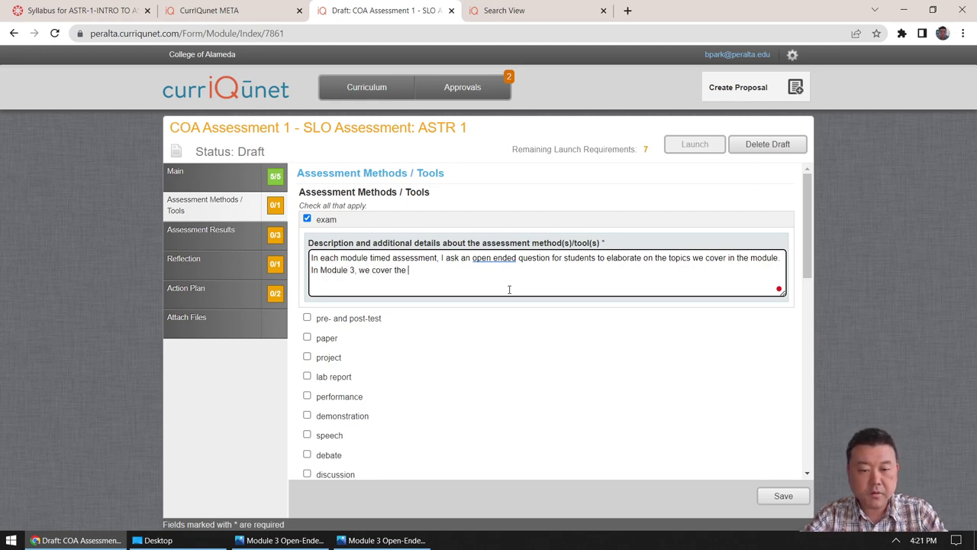
text(Solar System)
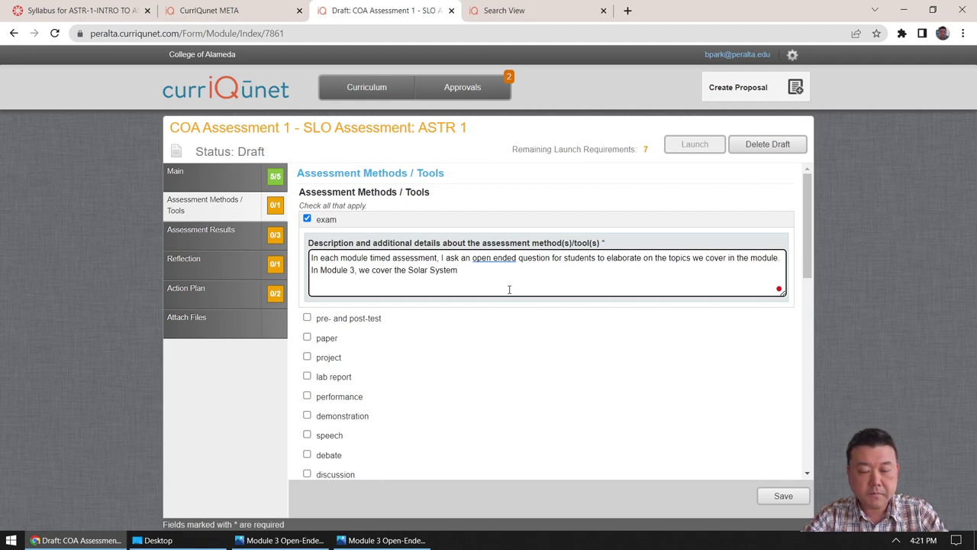
text(, including the ast)
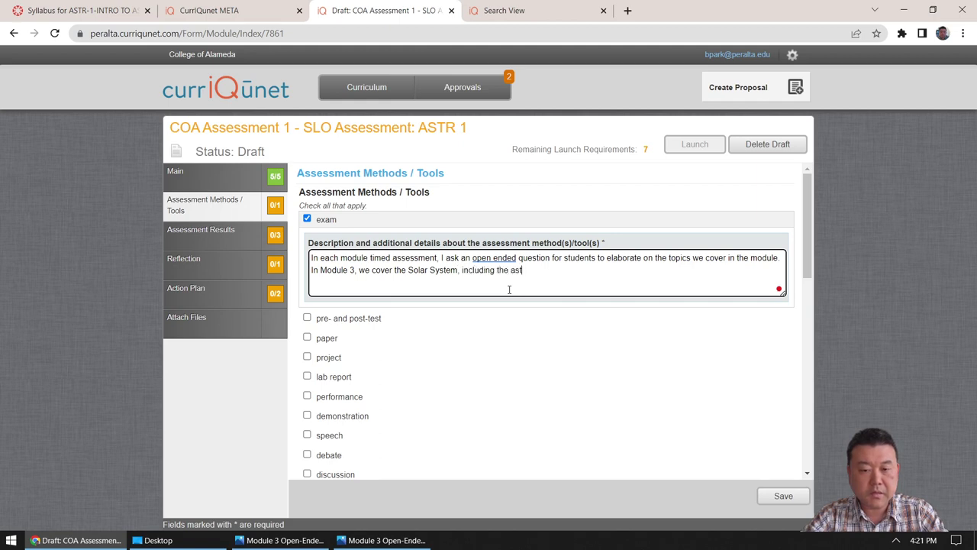
text(ronomical pheno)
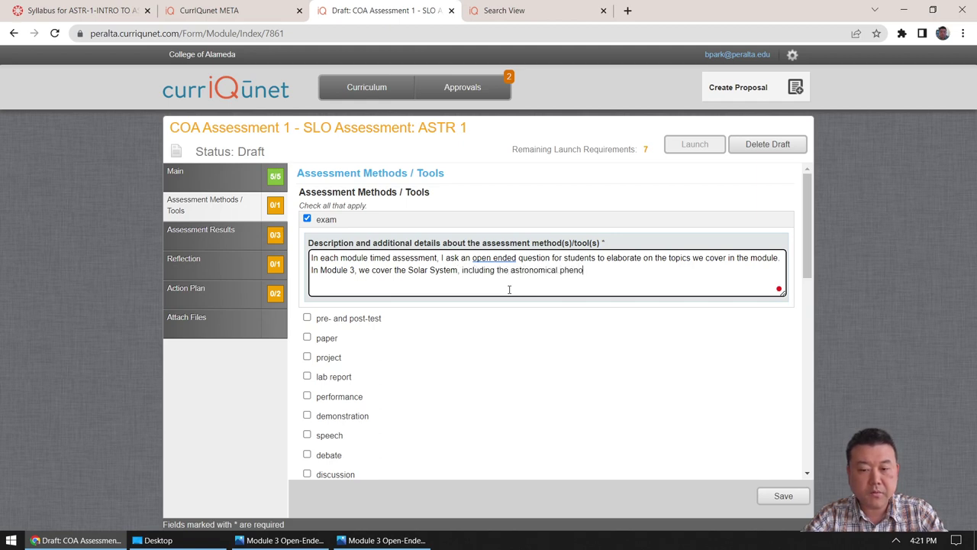
text(mena )
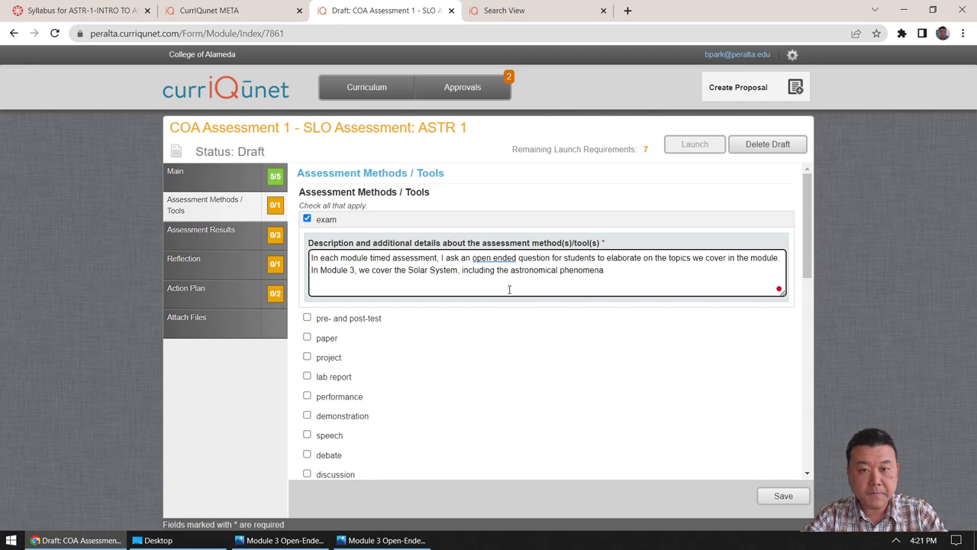
text(described )
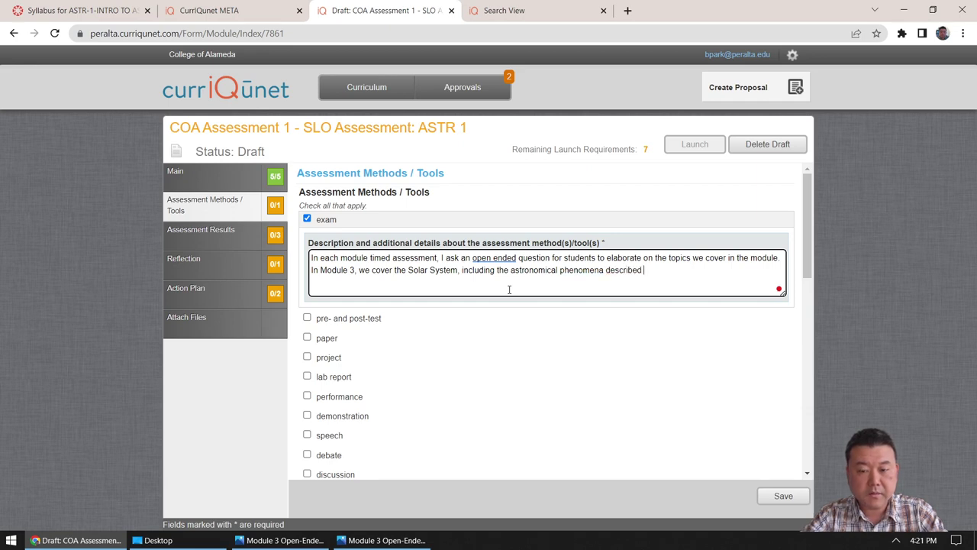
text(in SLO2)
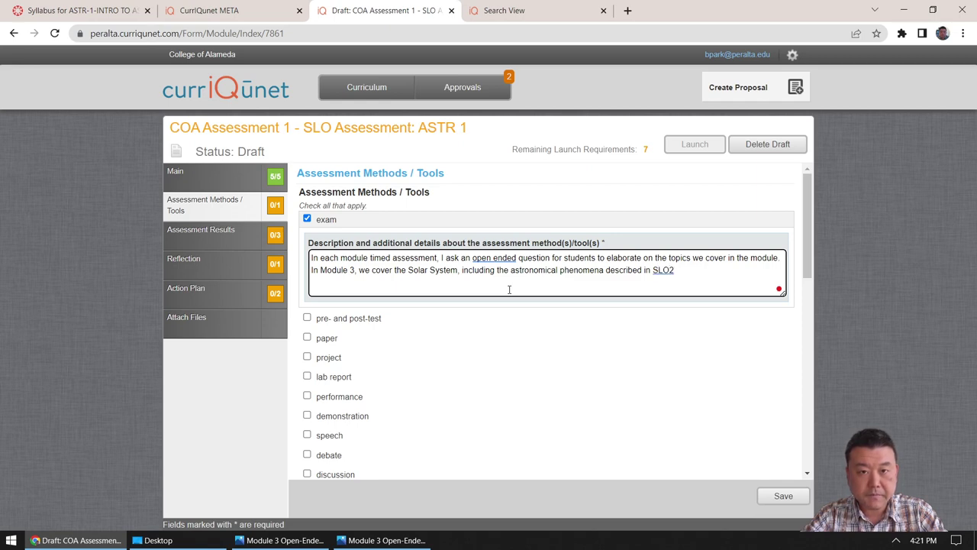
text(, so )
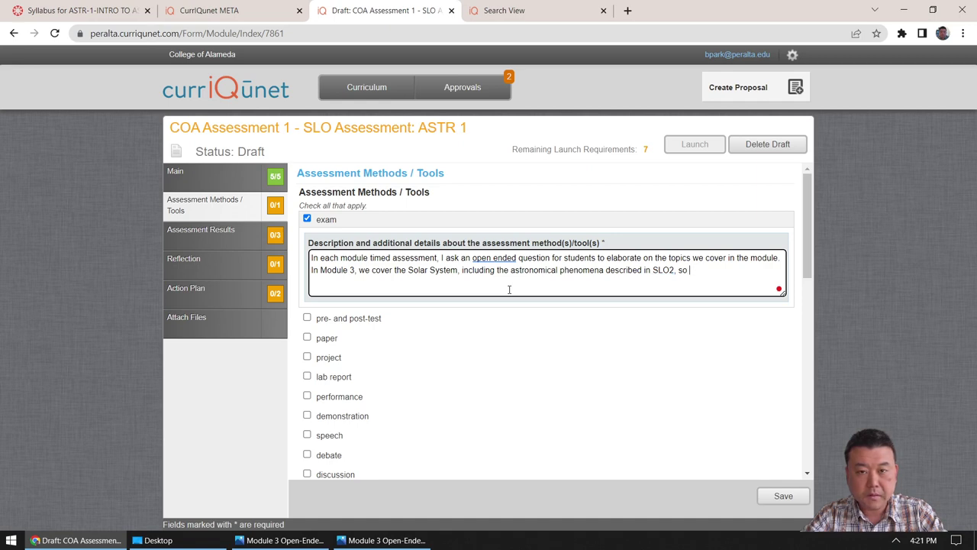
text(I look)
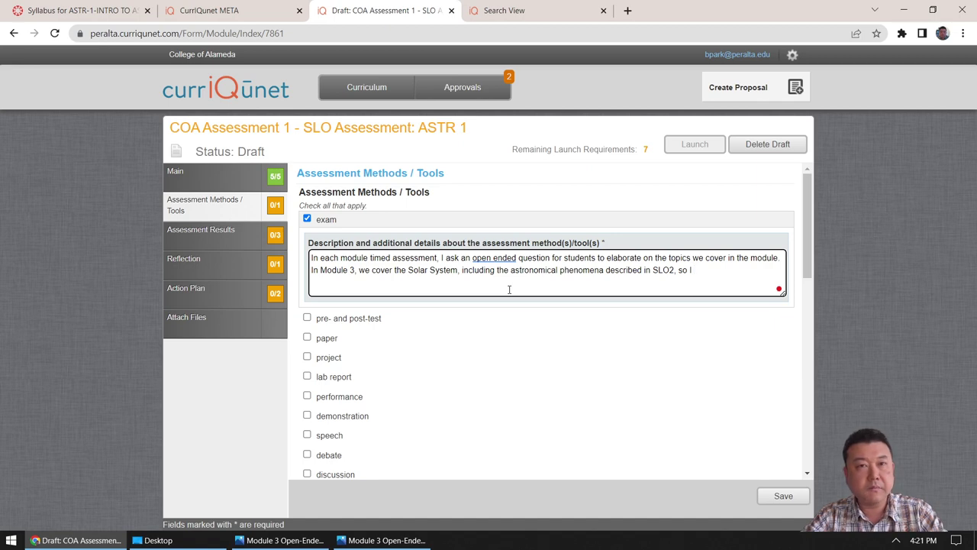
key(BackSpace)
text(ed)
key(BackSpace)
key(BackSpace)
key(BackSpace)
key(BackSpace)
key(BackSpace)
key(BackSpace)
key(BackSpace)
key(BackSpace)
key(BackSpace)
key(BackSpace)
key(BackSpace)
key(BackSpace)
key(BackSpace)
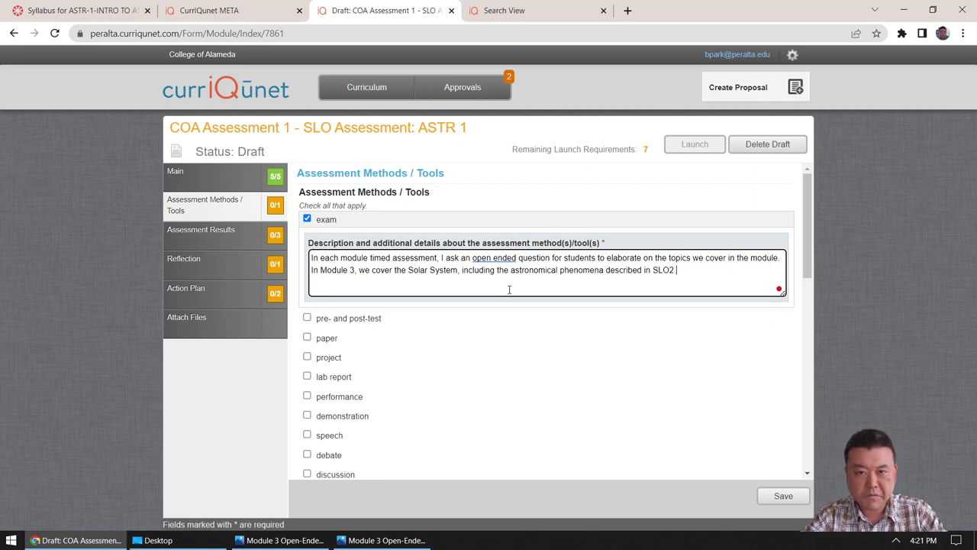
Review the full exam description, now ending with a full stop after SLO2
scroll(600, 282, down, 1)
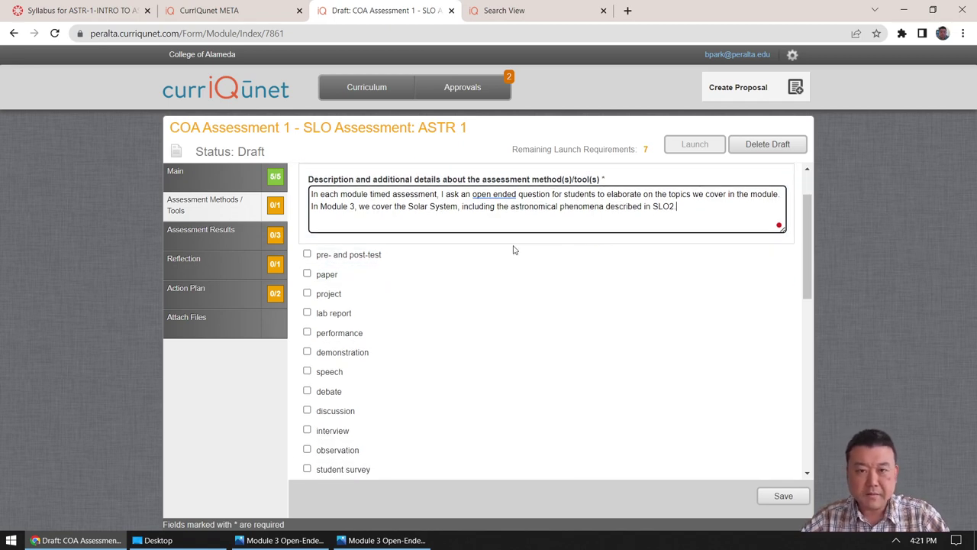
scroll(545, 312, up, 1)
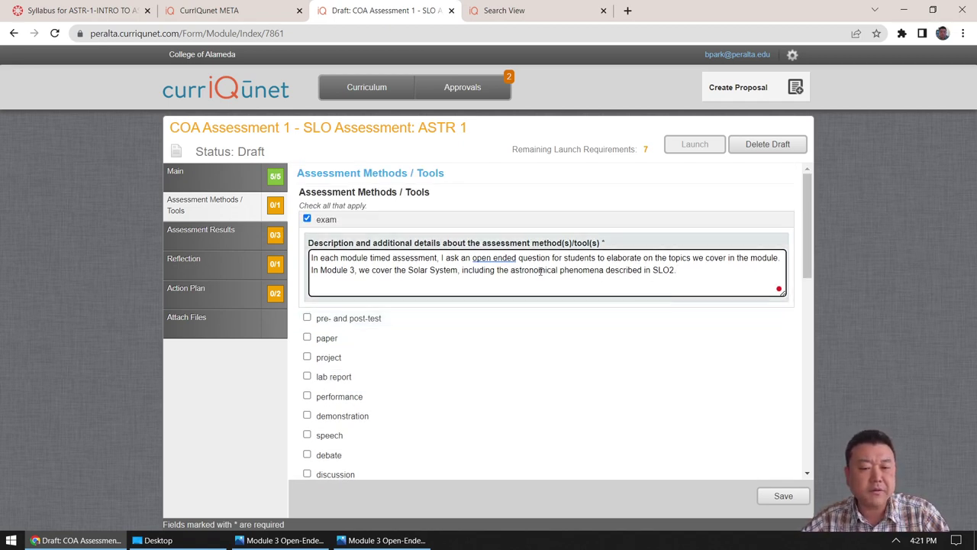
drag(700, 272, 310, 257)
click(370, 269)
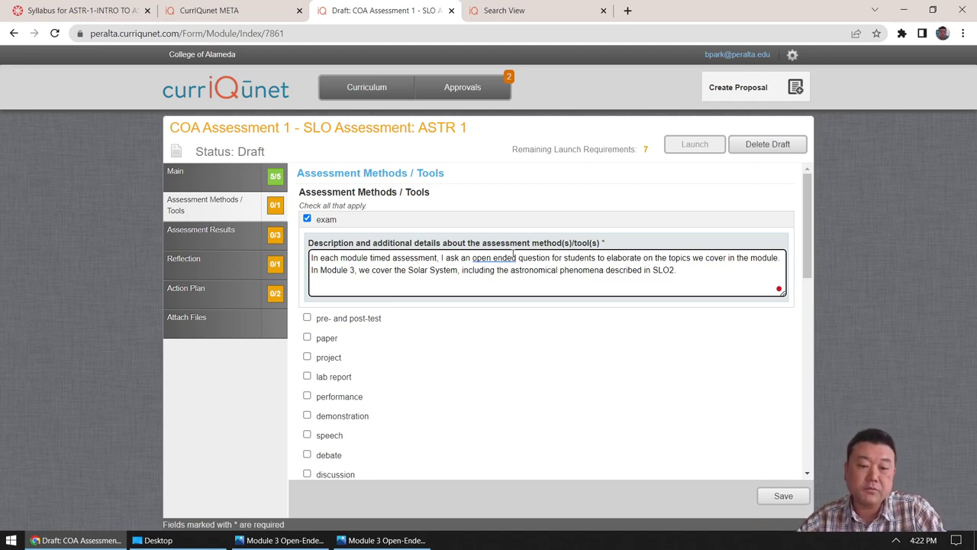
Write the Success Criteria: 5-point rubric, most students (maybe 90%?) scoring 4/5 or 5/5
scroll(626, 301, down, 3)
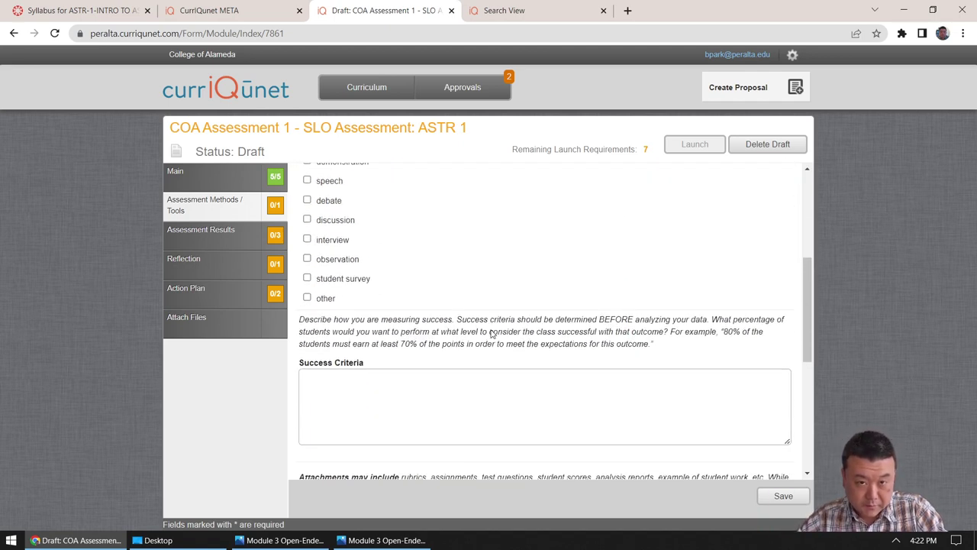
scroll(494, 339, down, 1)
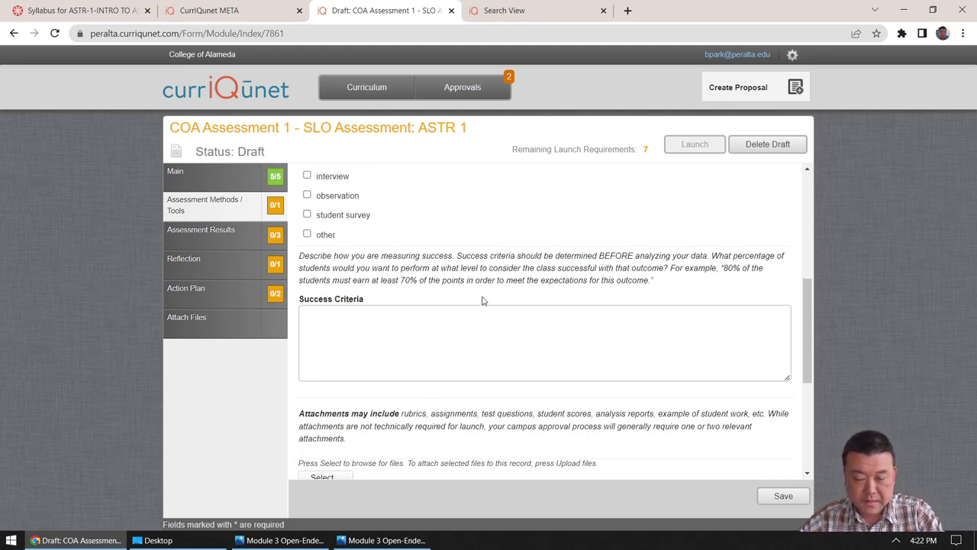
click(484, 337)
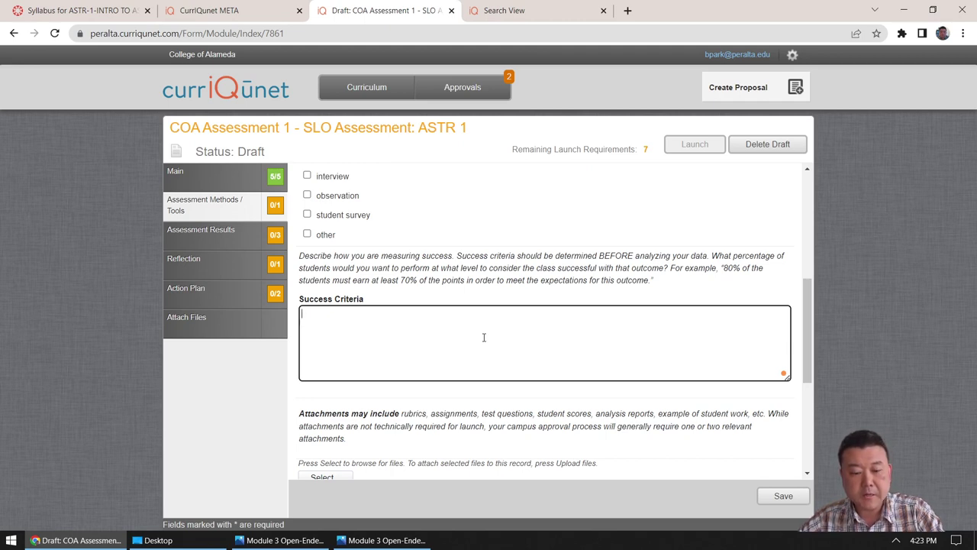
text(The question is )
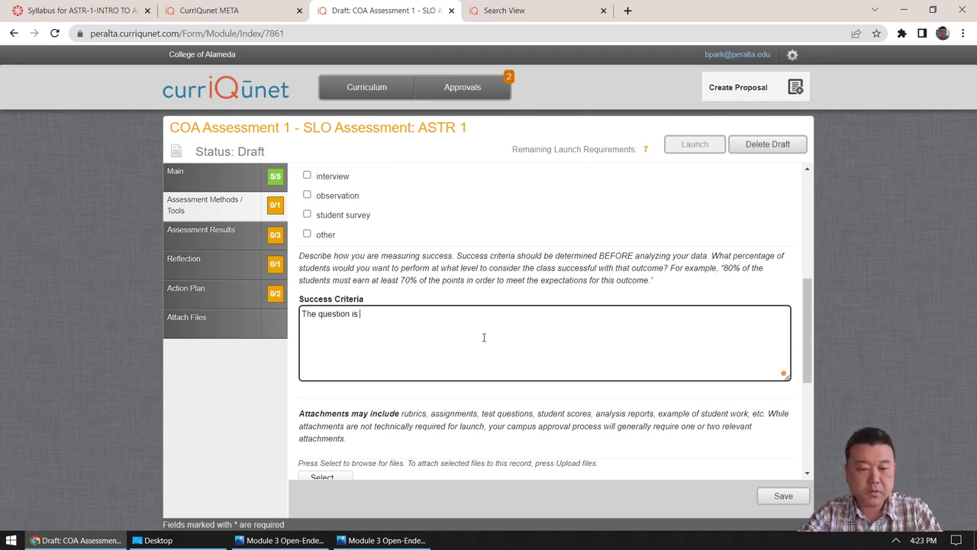
text(graded on a)
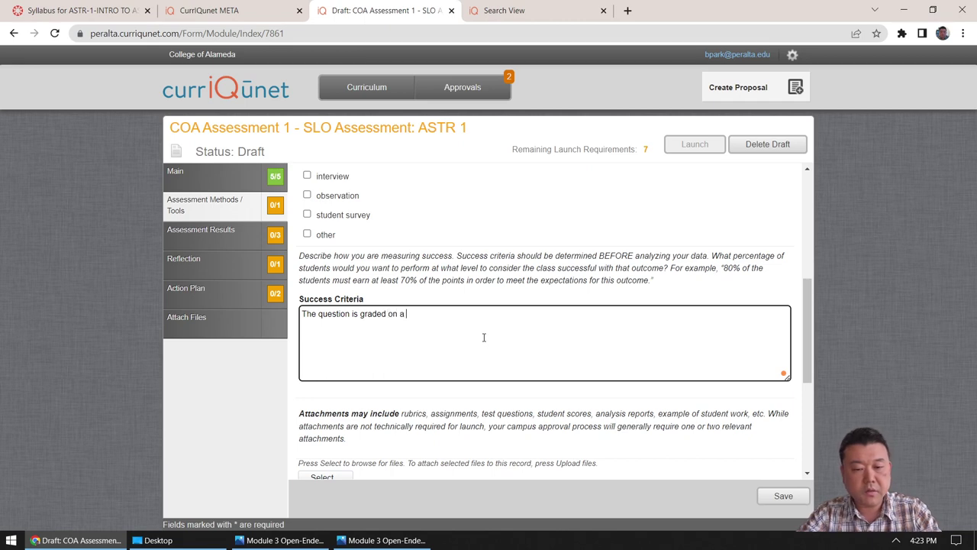
text( 5-point rubric.)
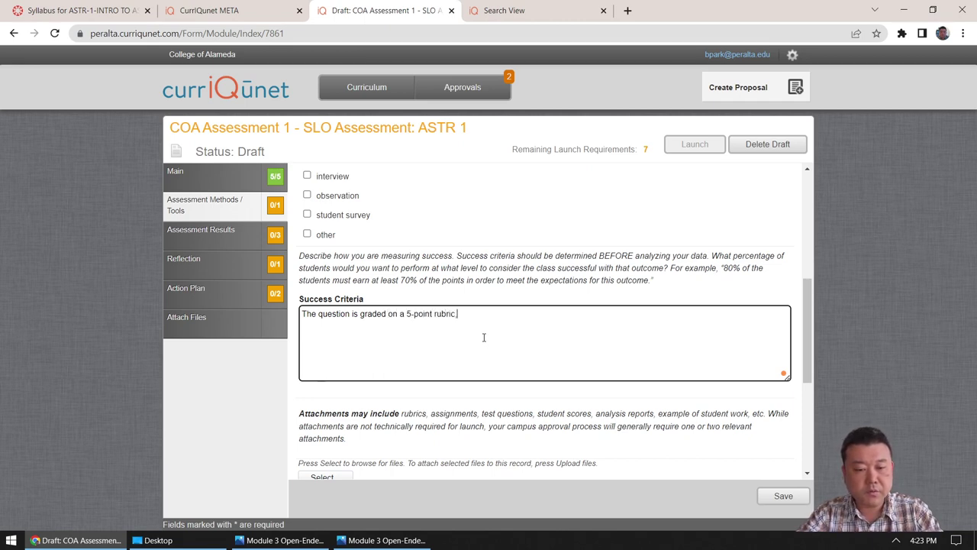
key(BackSpace)
text(, 4/5 )
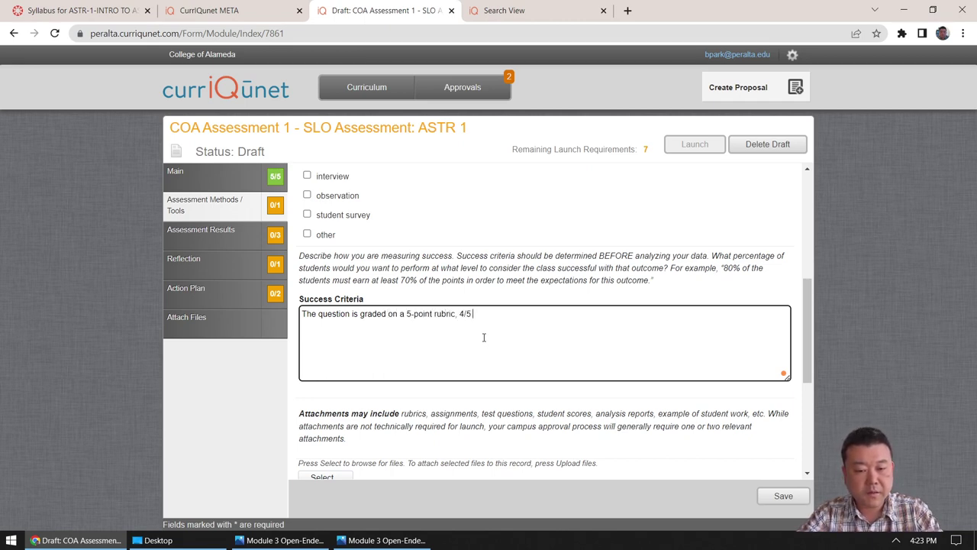
text(meaning "good )
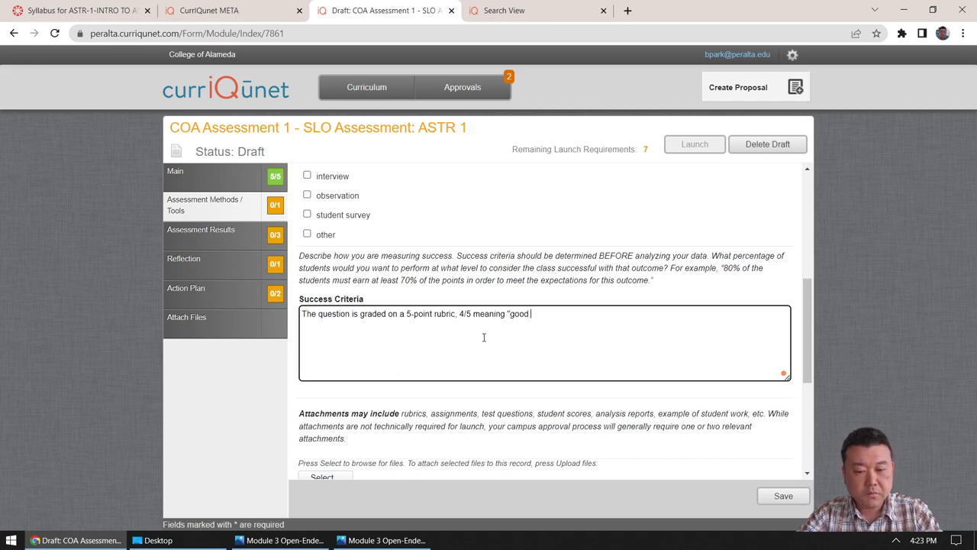
text(understanding" and 5/5 mea)
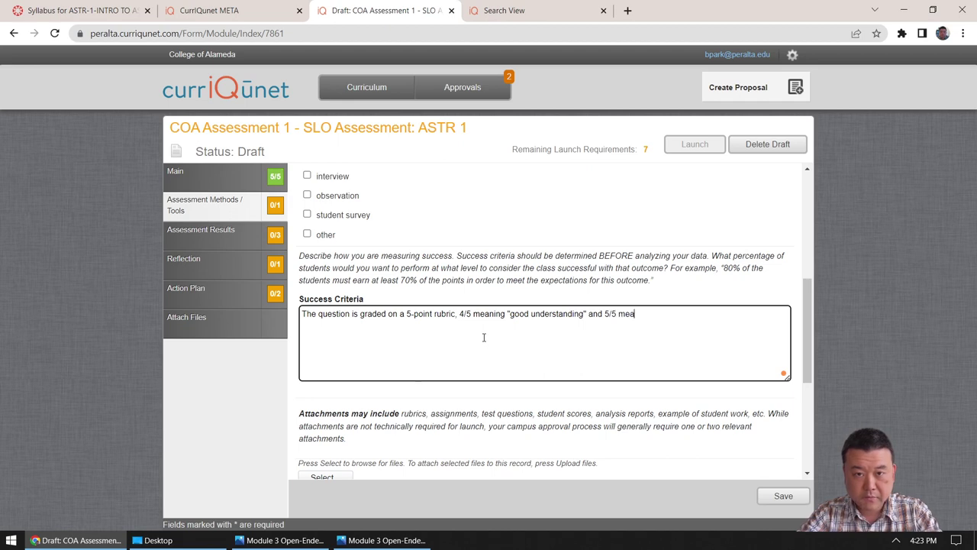
text(ning "excellent )
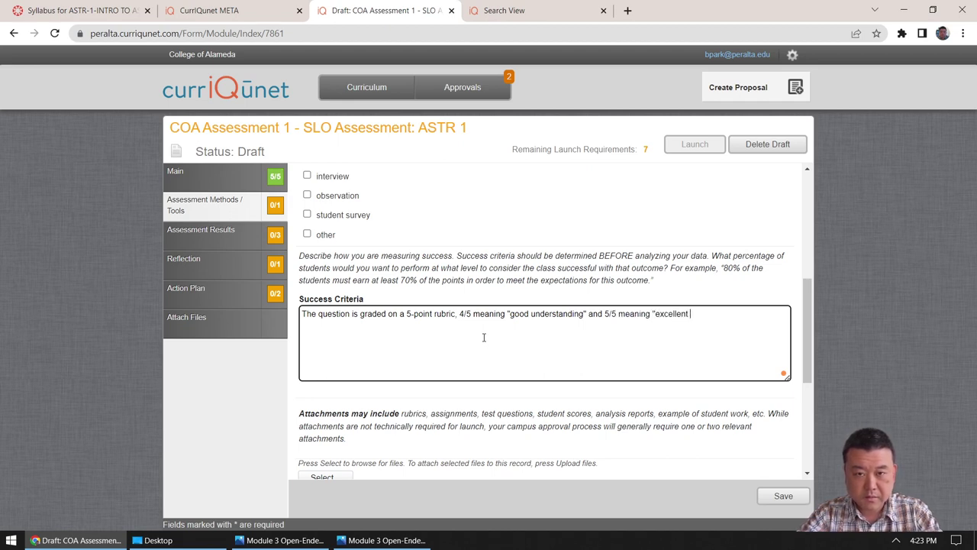
text(understanding")
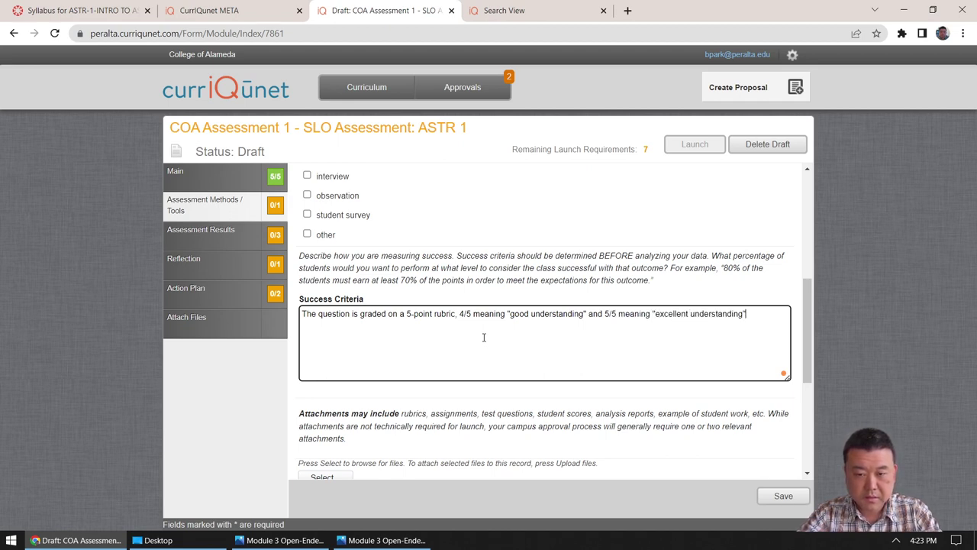
text(. Most (maybe 90)
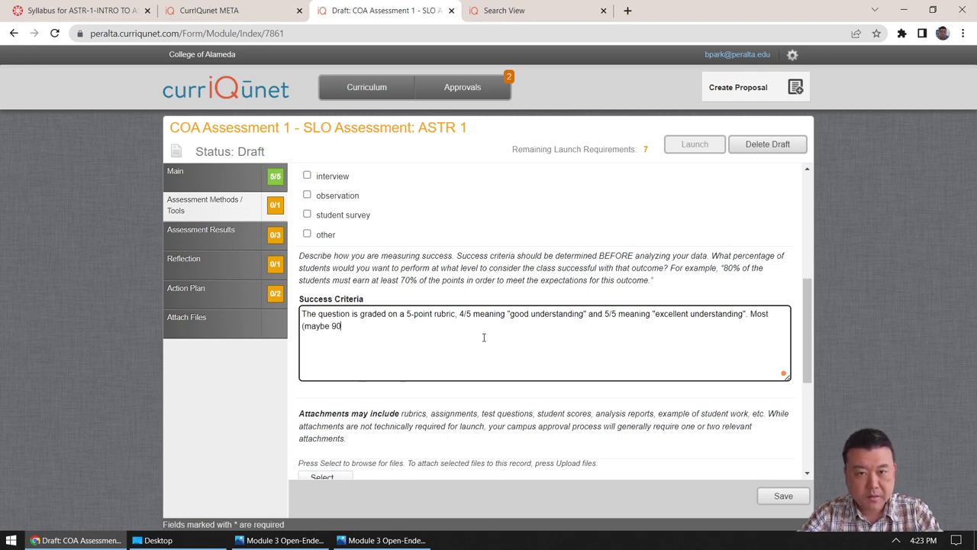
text(%?) of )
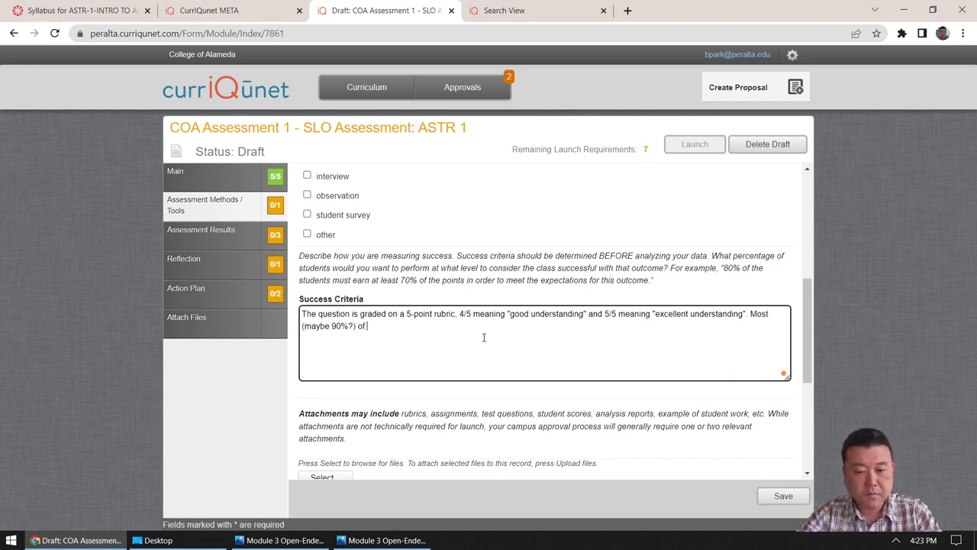
text(students should )
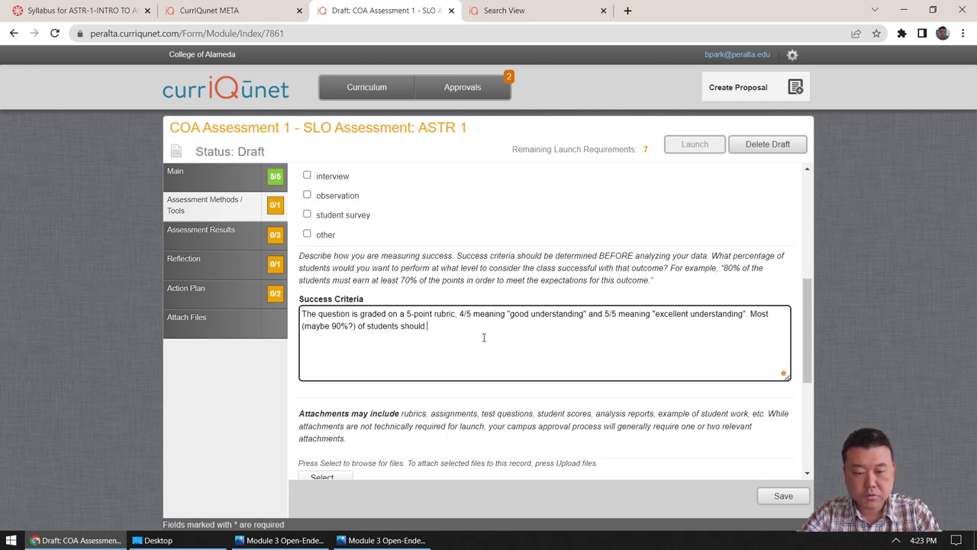
text(be receiving )
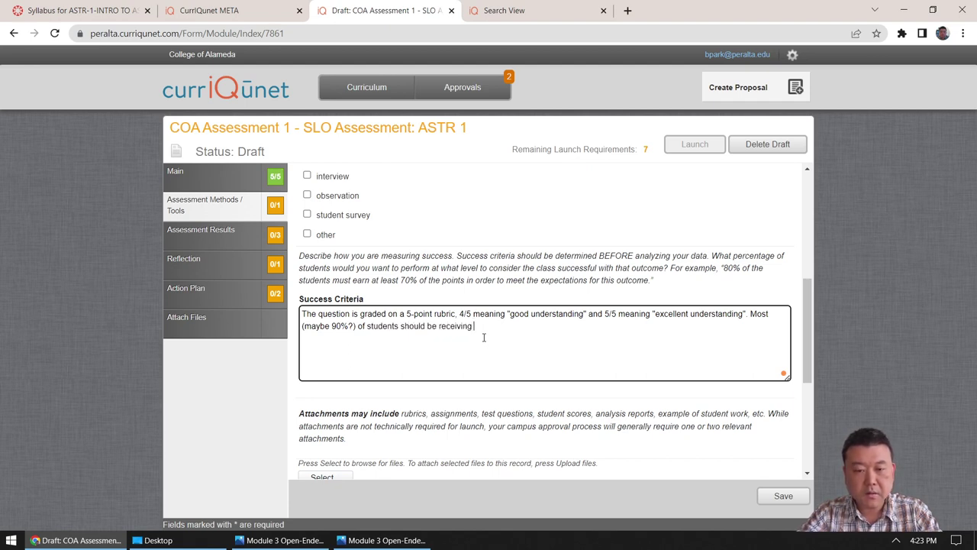
text(4/5 or 5/5)
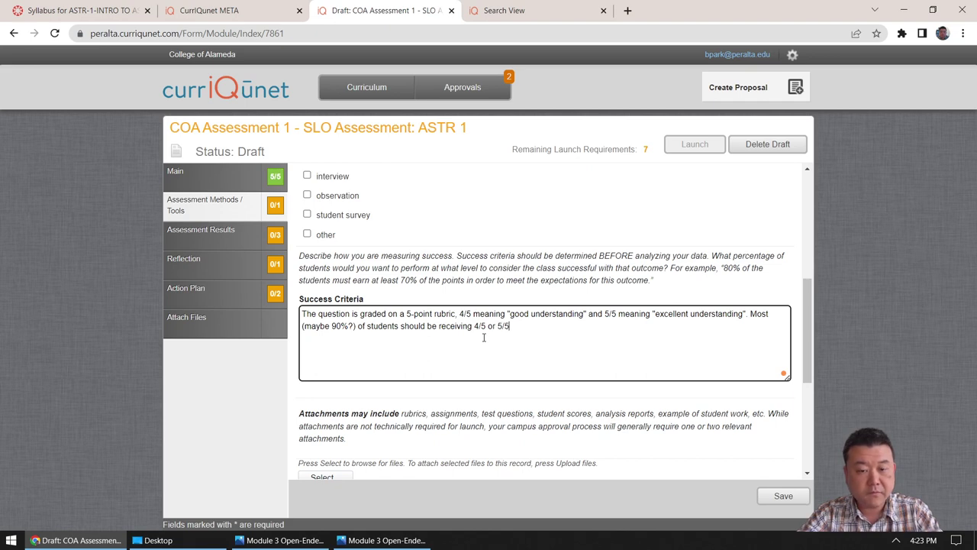
text( on the )
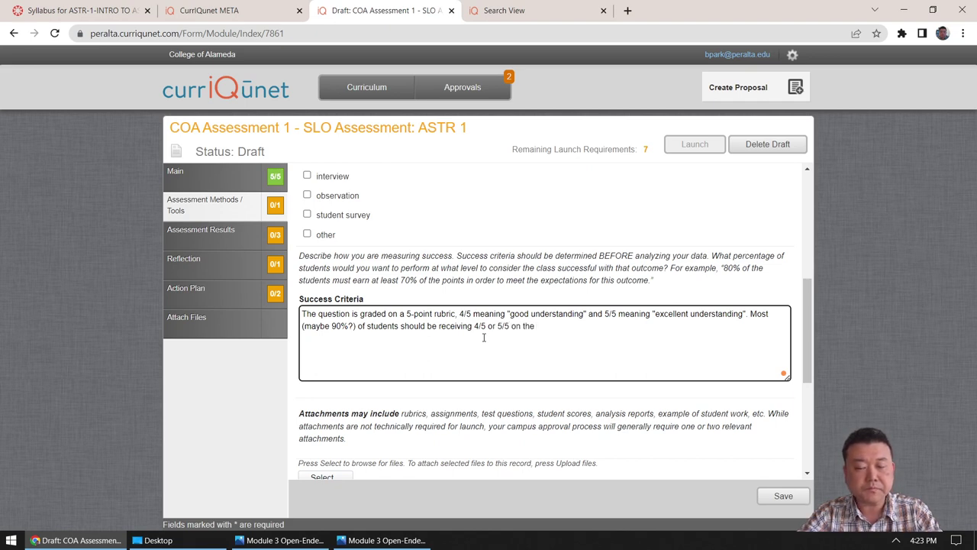
text(open-ende)
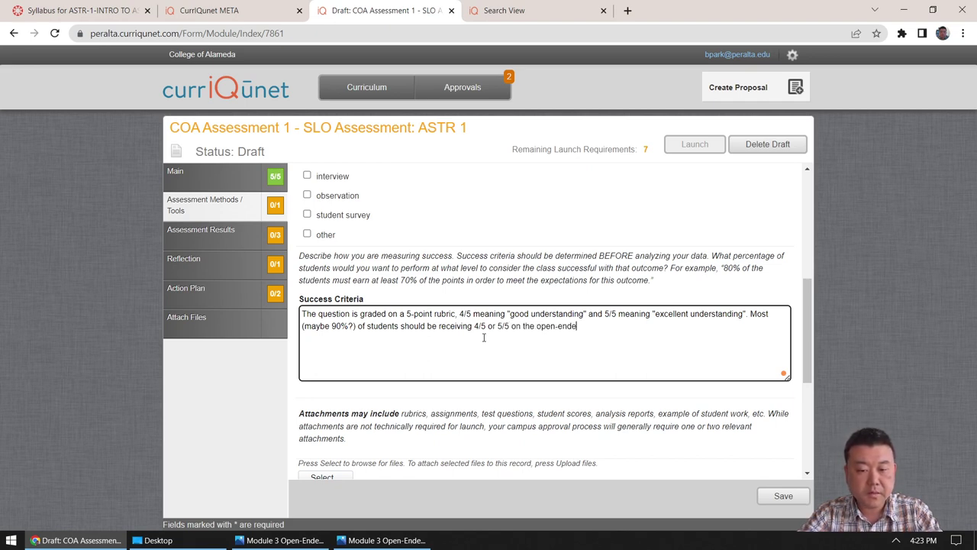
text(d question)
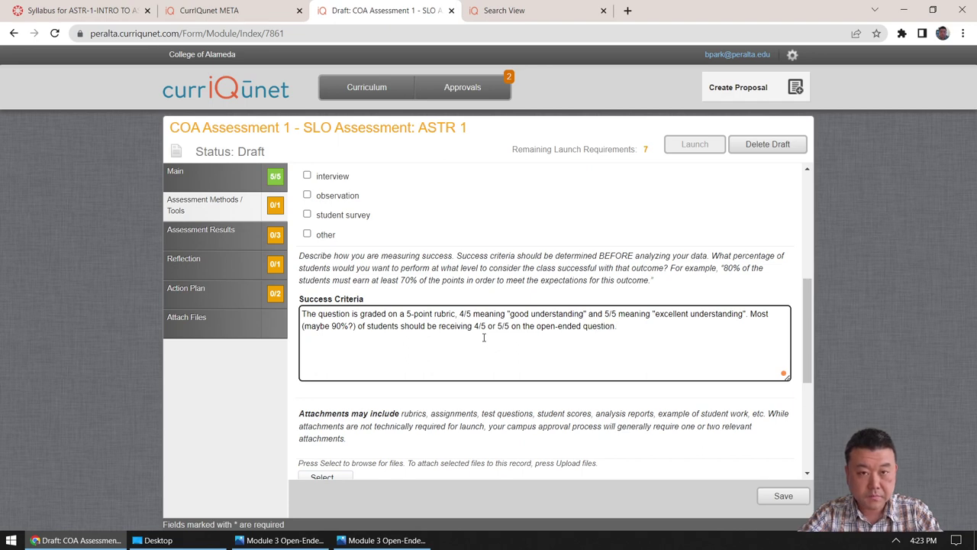
text(.)
scroll(545, 325, down, 2)
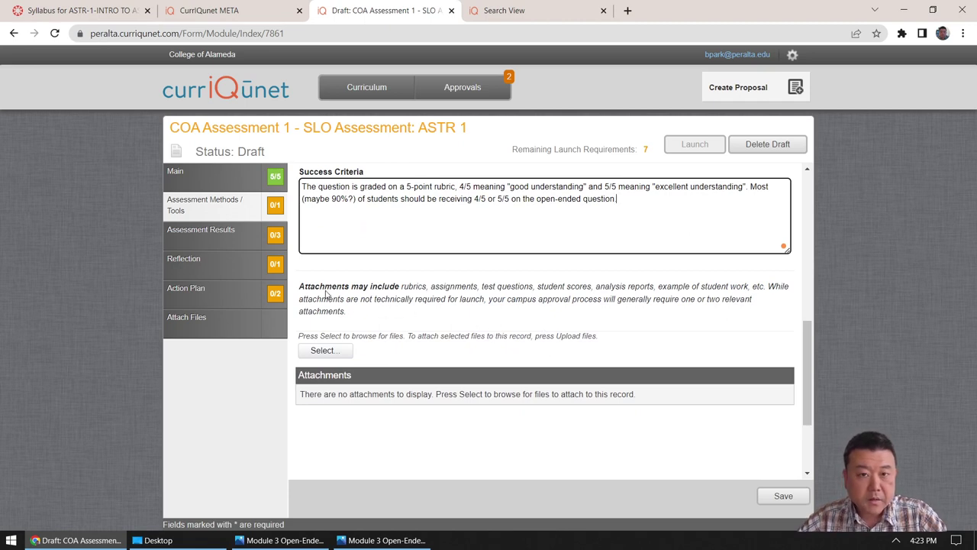
Review the Module 3 question and Low Scores screenshots, then minimize both windows
click(281, 540)
click(378, 540)
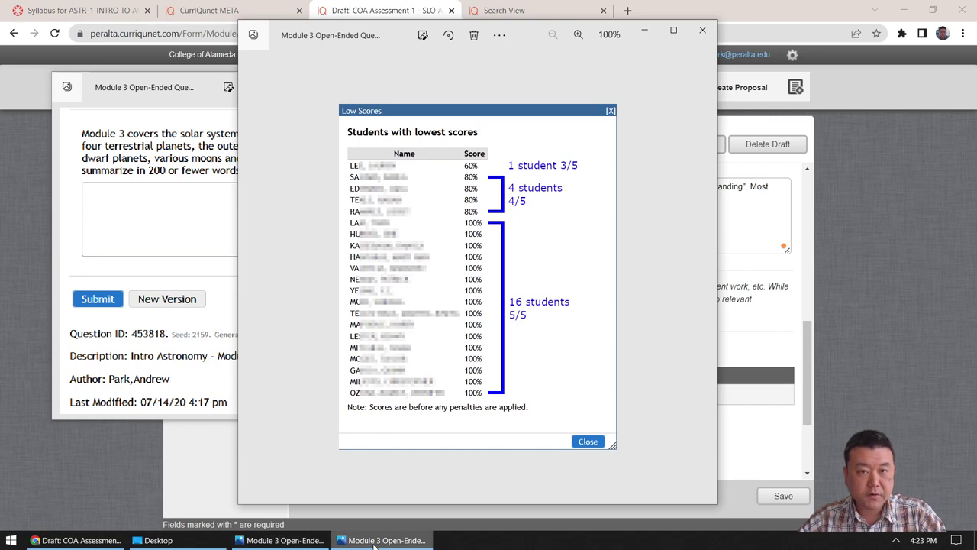
click(375, 541)
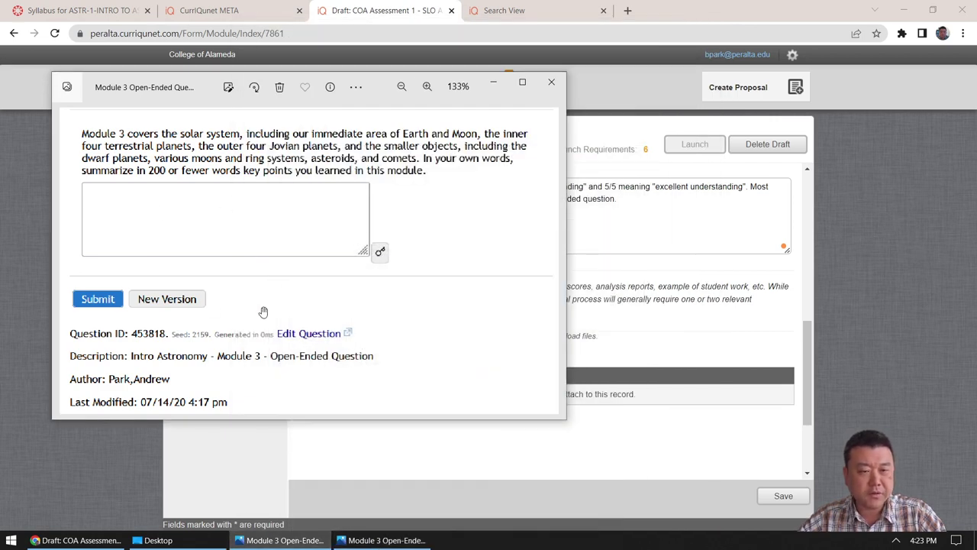
click(300, 542)
Upload Module 3 Open-Ended Question - F20.png from the Desktop as an attachment, saving the draft
click(326, 353)
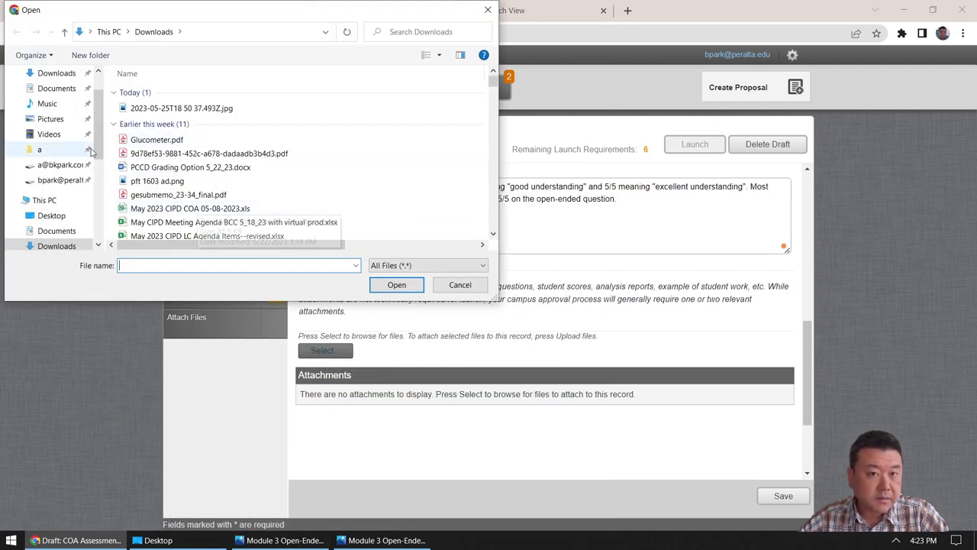
click(52, 217)
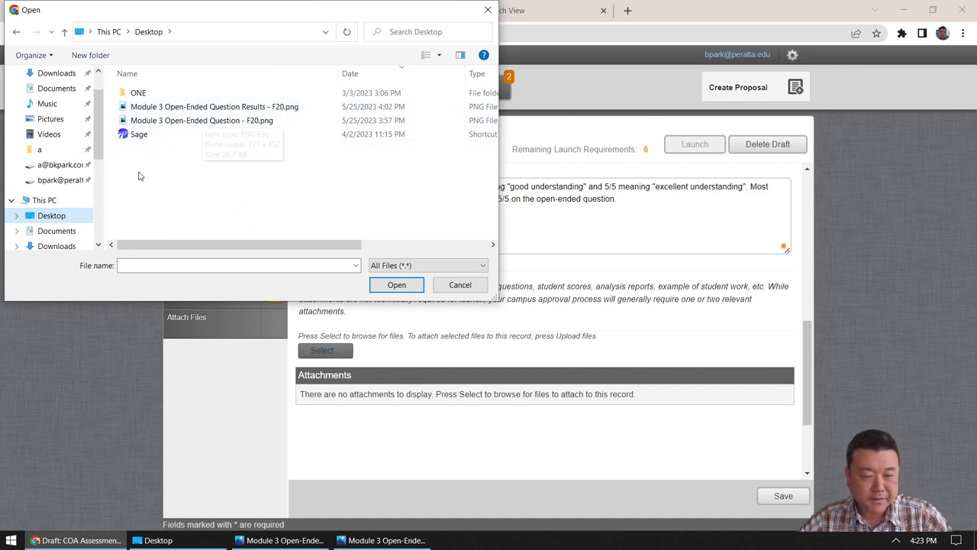
click(191, 122)
double_click(191, 122)
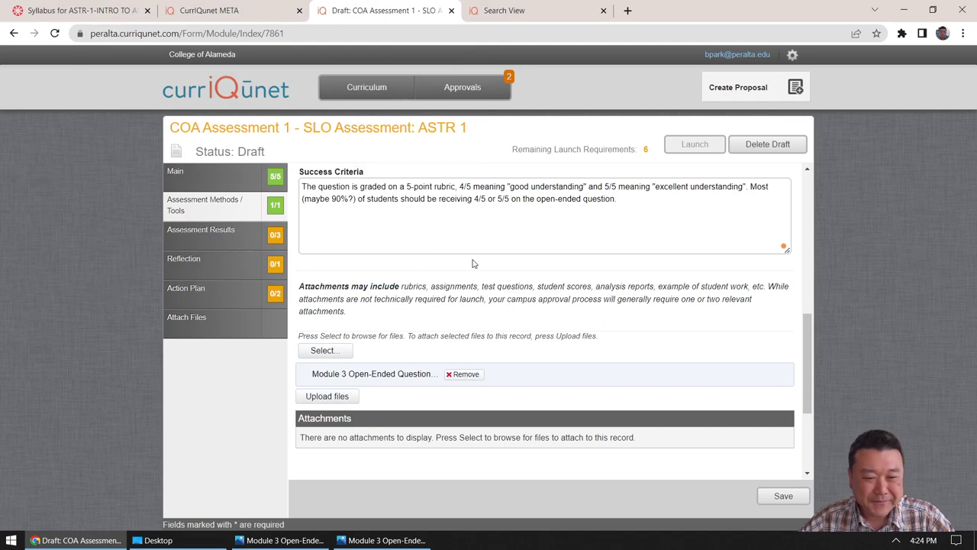
click(341, 397)
click(493, 316)
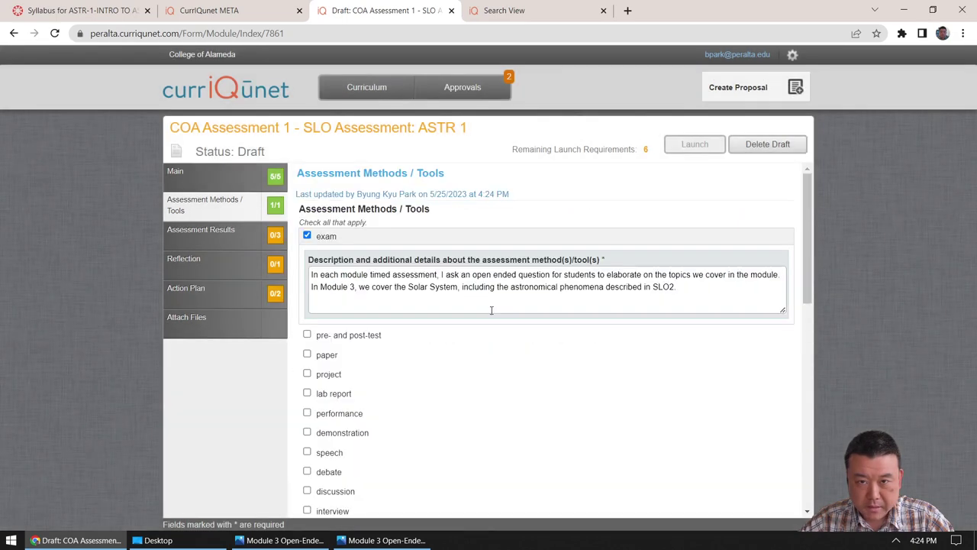
Download and view the attached screenshot to verify it, then close the viewer
scroll(491, 310, down, 10)
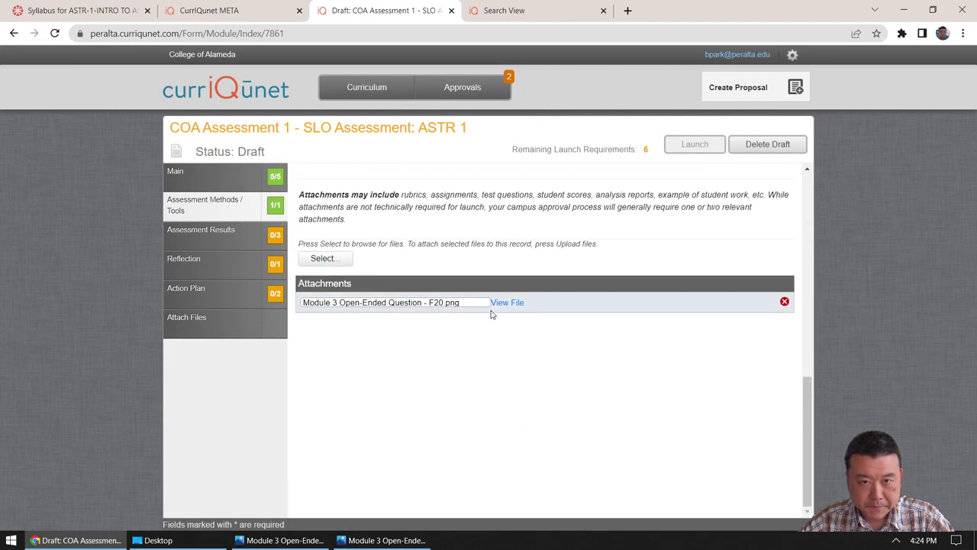
click(503, 306)
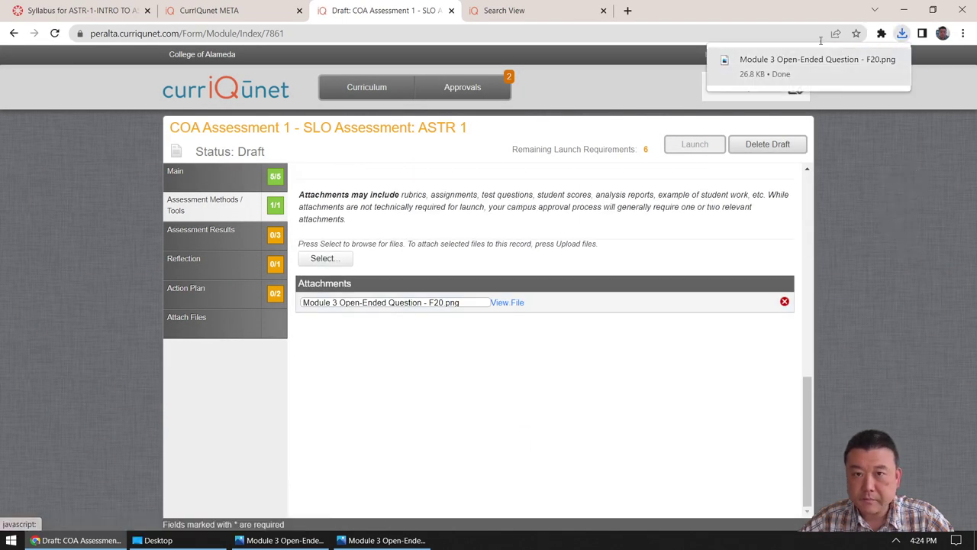
click(809, 61)
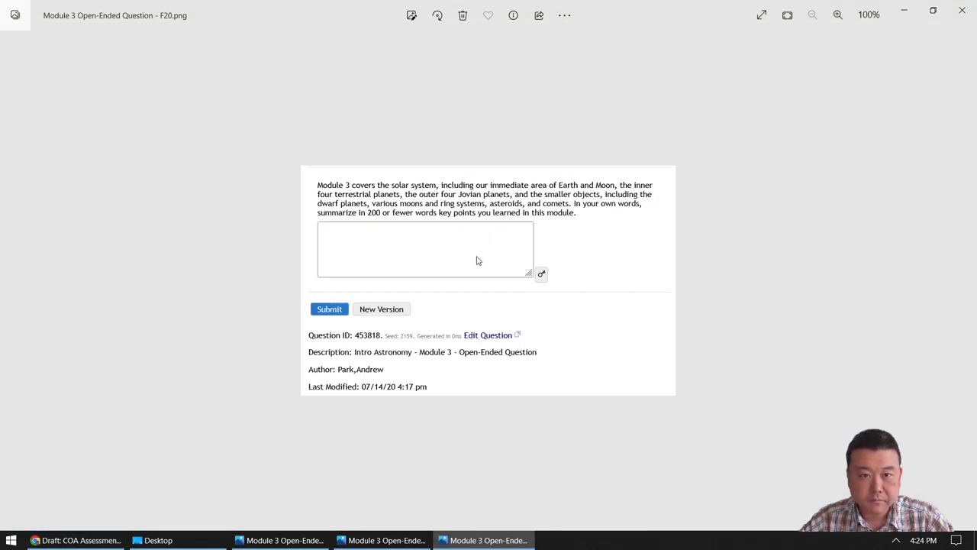
click(954, 21)
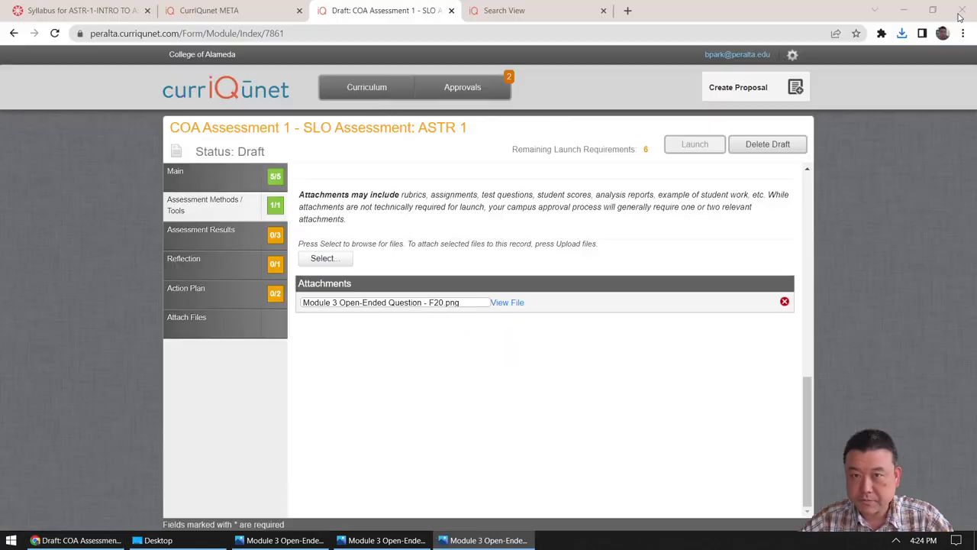
Set the Assessment Results delivery method to Distance Education 100% Online
scroll(395, 321, up, 2)
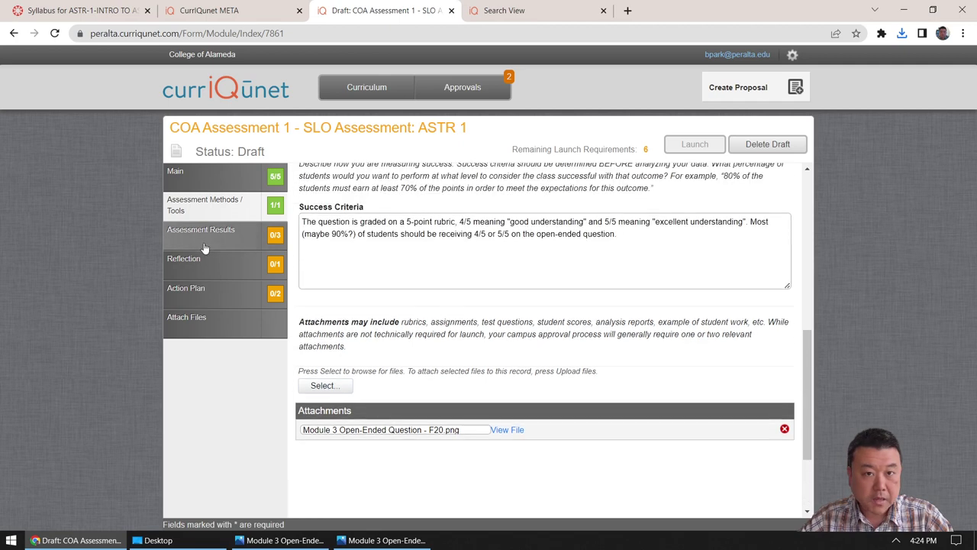
scroll(343, 239, up, 1)
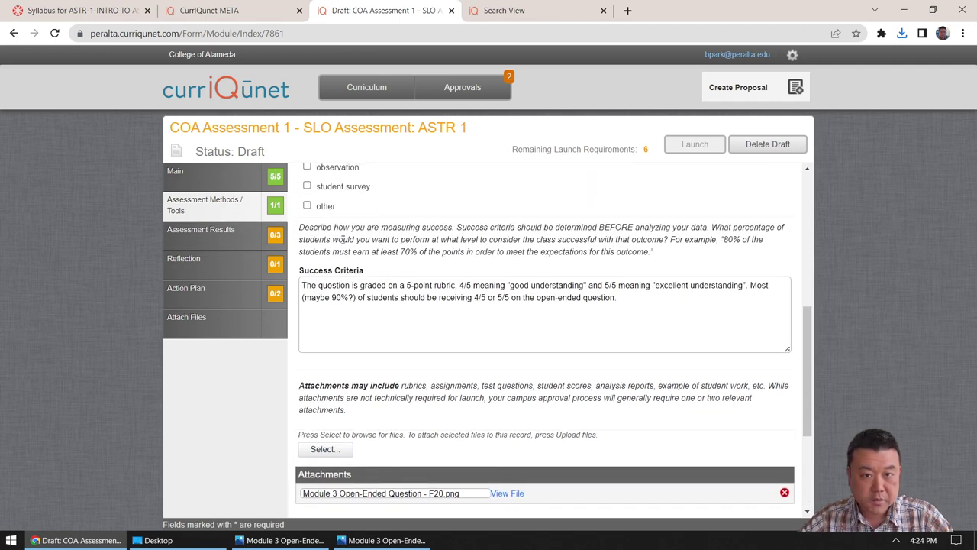
click(215, 242)
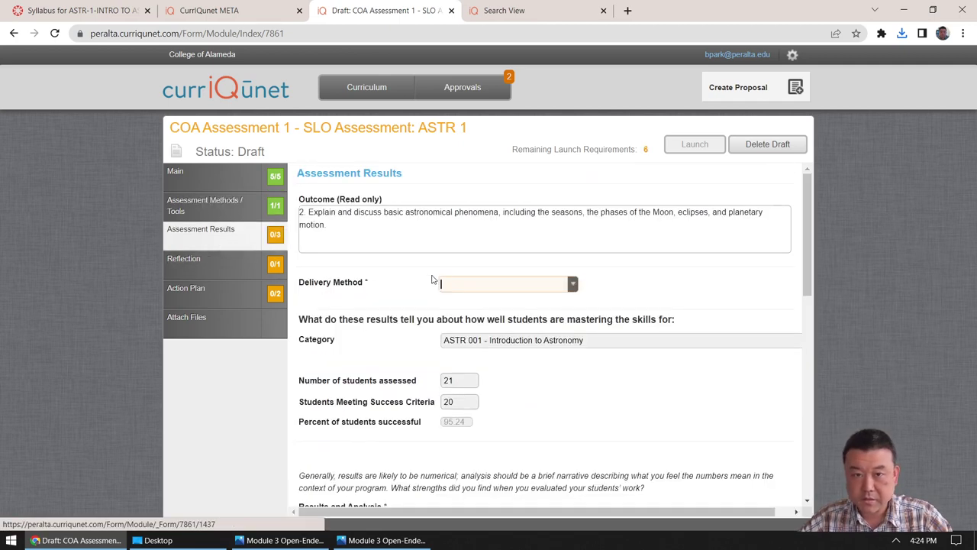
click(573, 283)
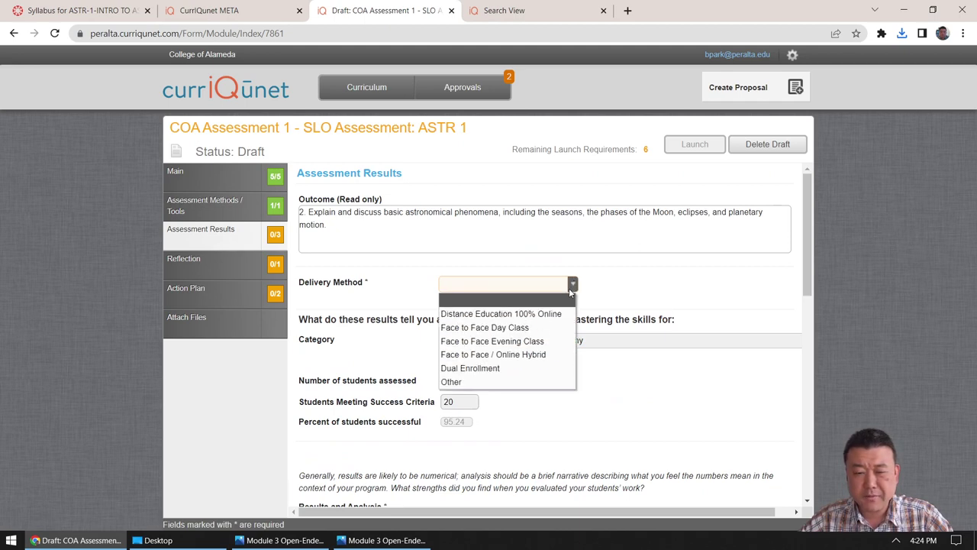
click(516, 315)
scroll(587, 290, down, 2)
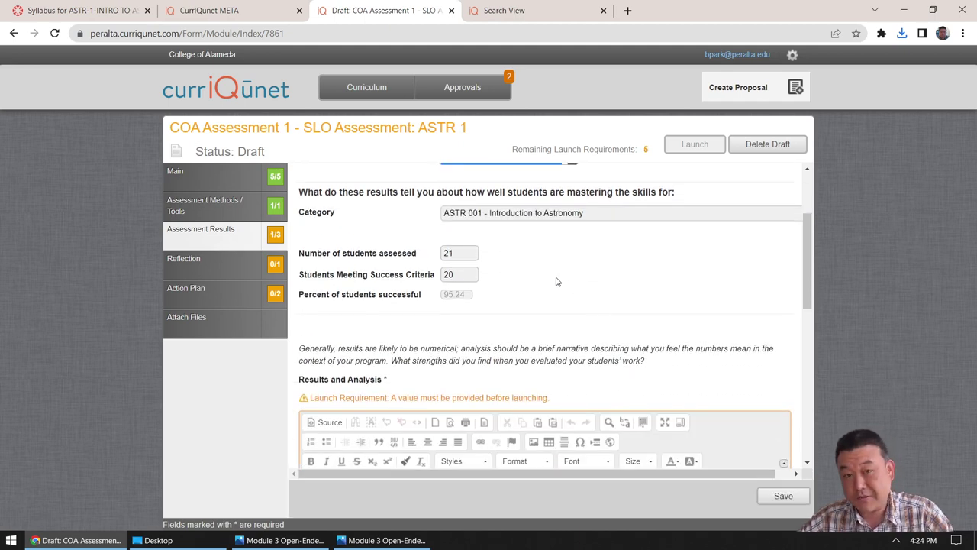
scroll(536, 293, down, 2)
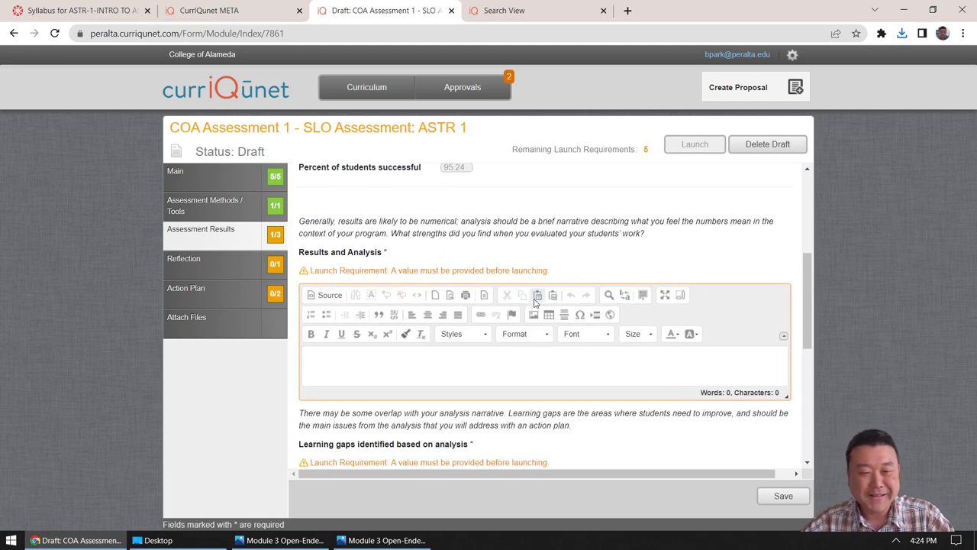
Enter results: 16 students received 5/5; 4 students received 4/5; 1 student received 3/5
click(398, 370)
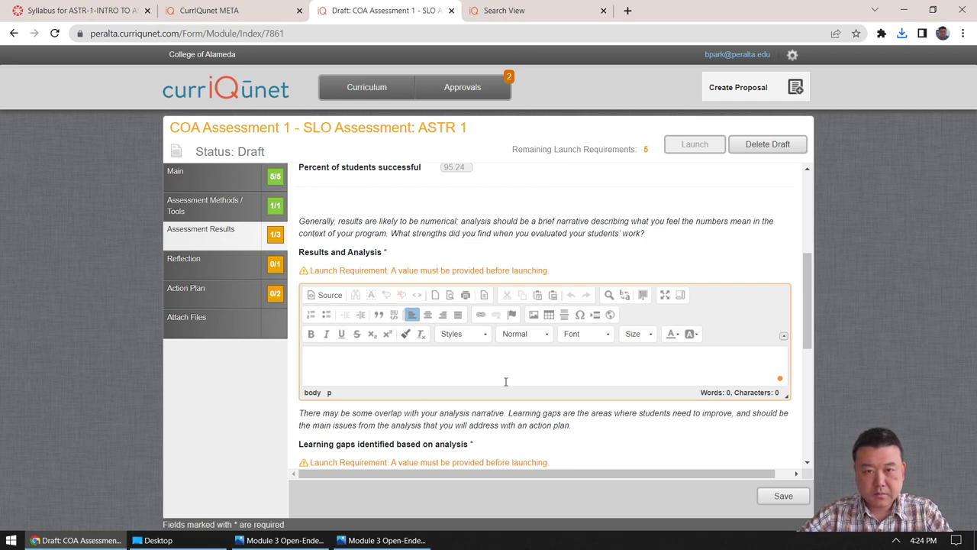
text(16 students received)
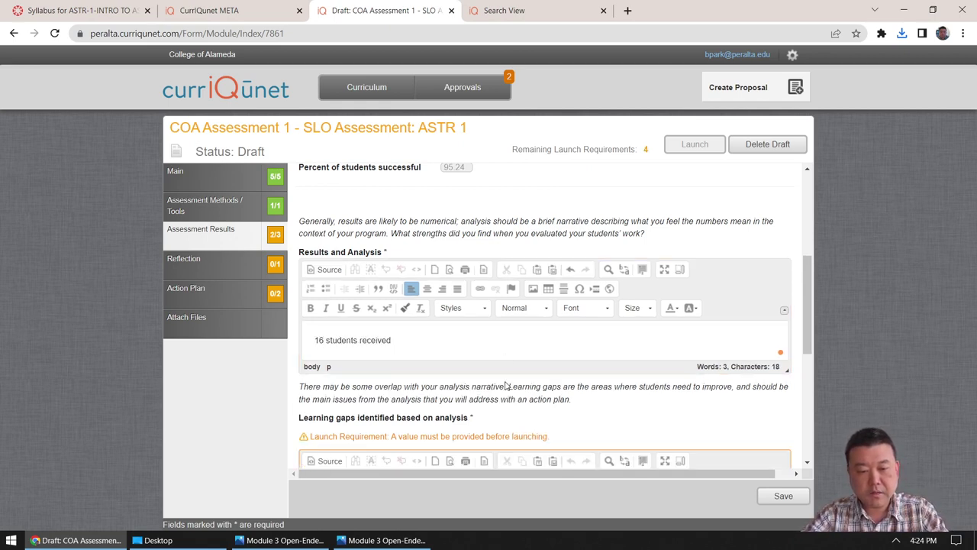
text( 5/5)
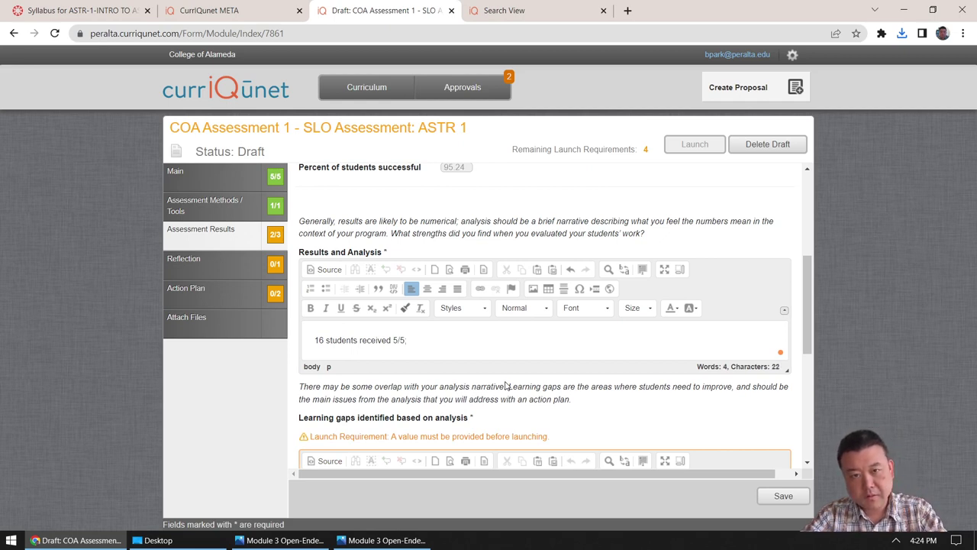
text(; 4 students receiv)
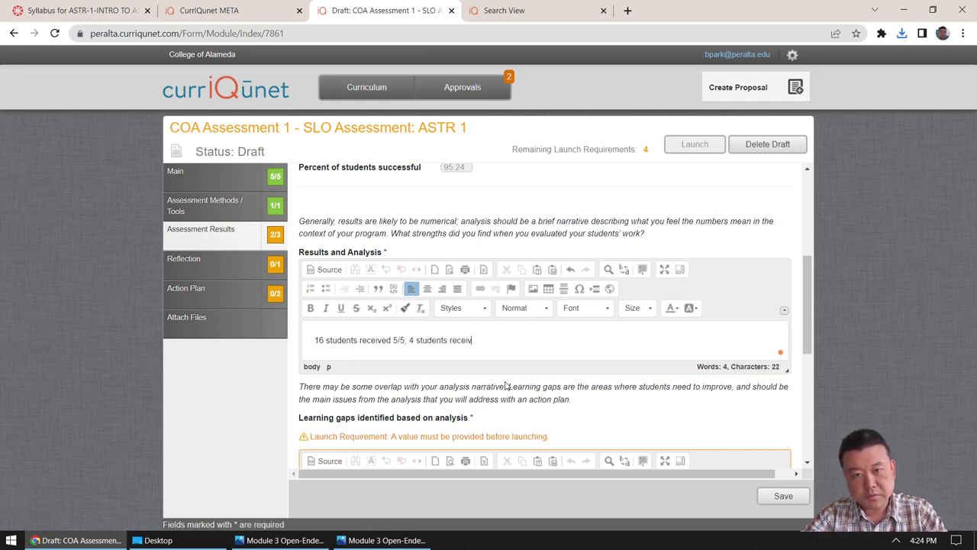
text(ed 4/5)
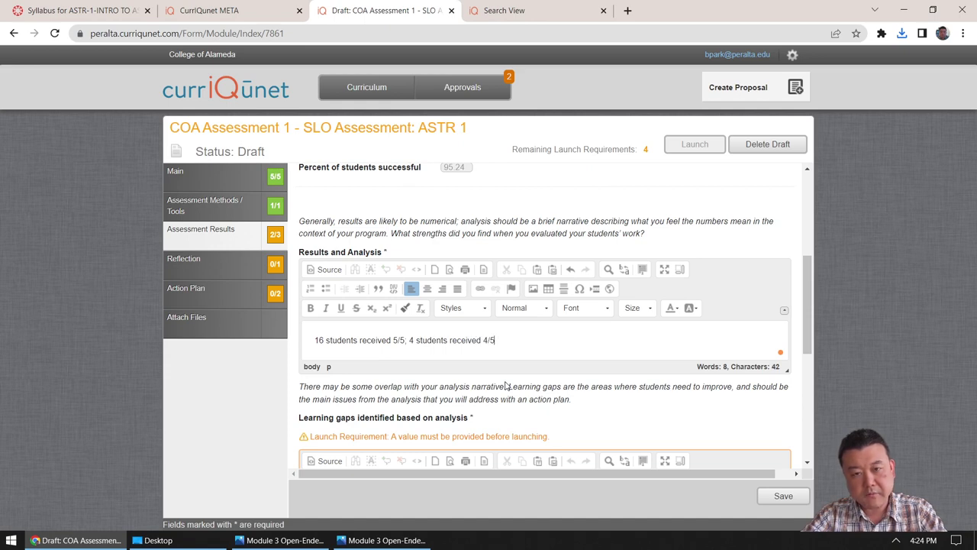
text(; 1 studen)
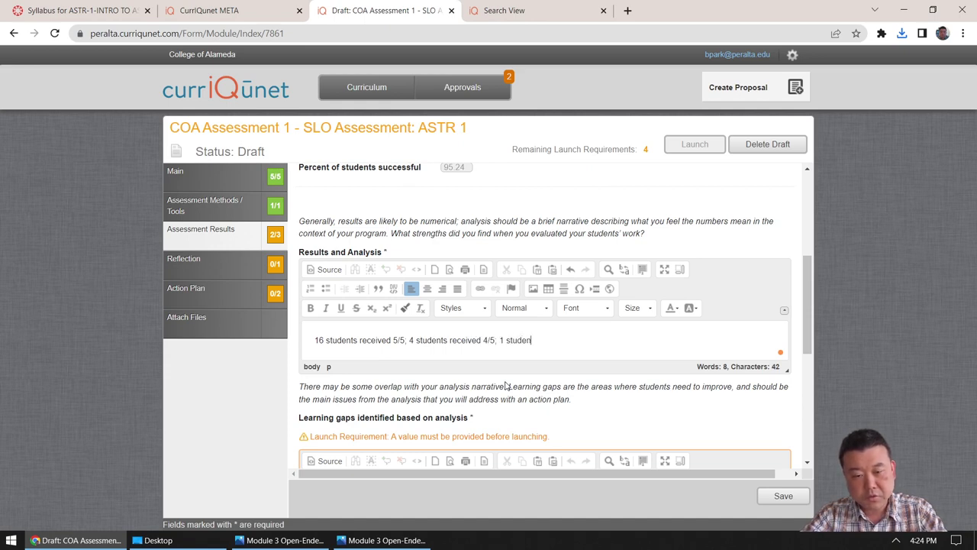
text(t received )
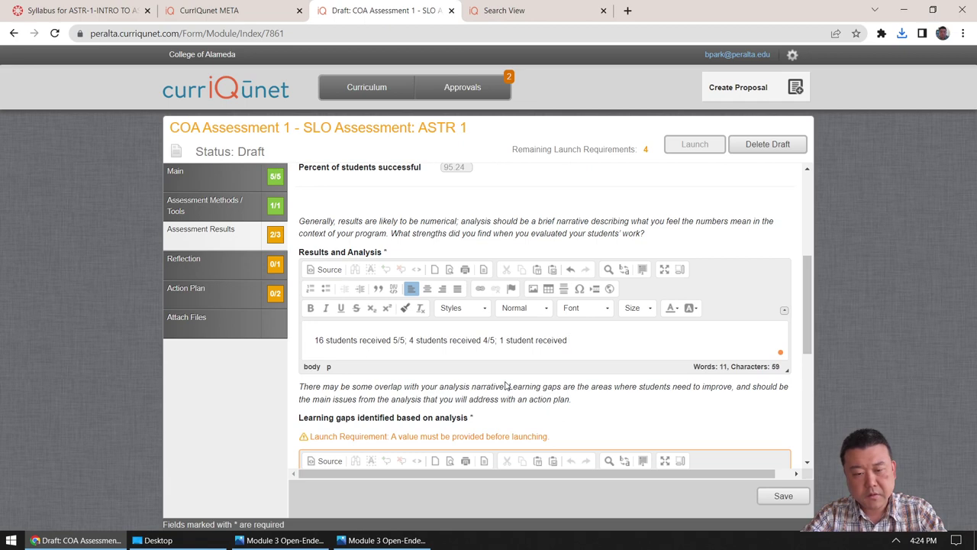
text(3/5.)
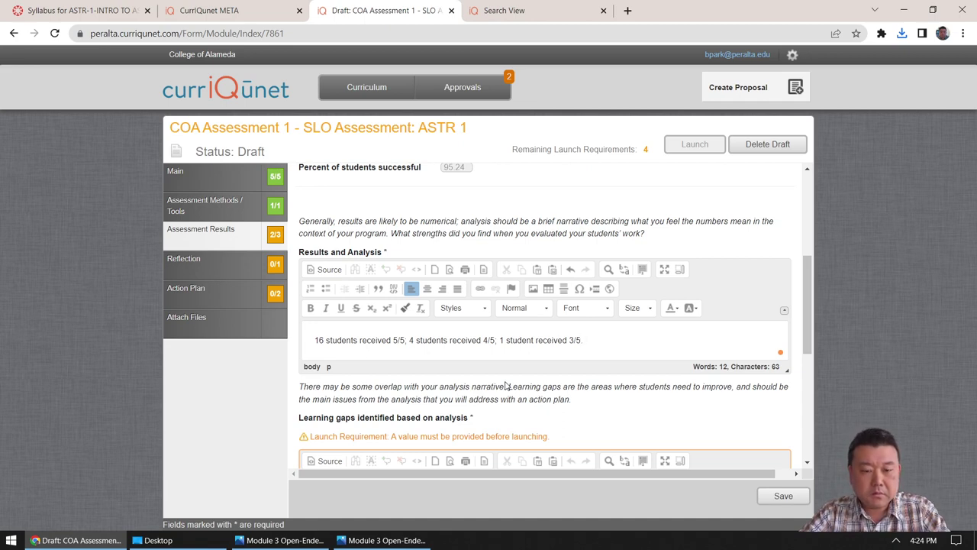
Add a paragraph noting some responses listed module topics instead of synthesizing astronomical phenomena covered
key(Return)
text(Revie)
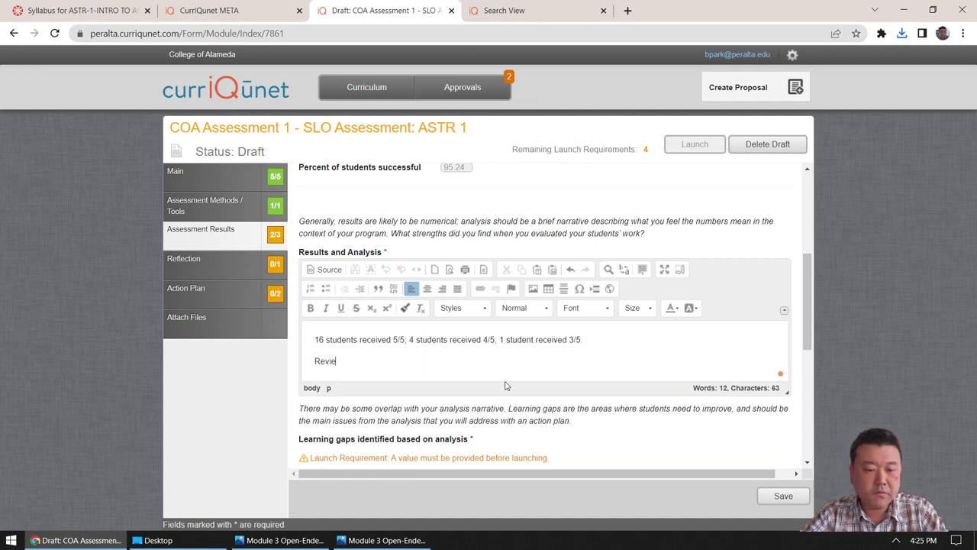
text(wing the responses, )
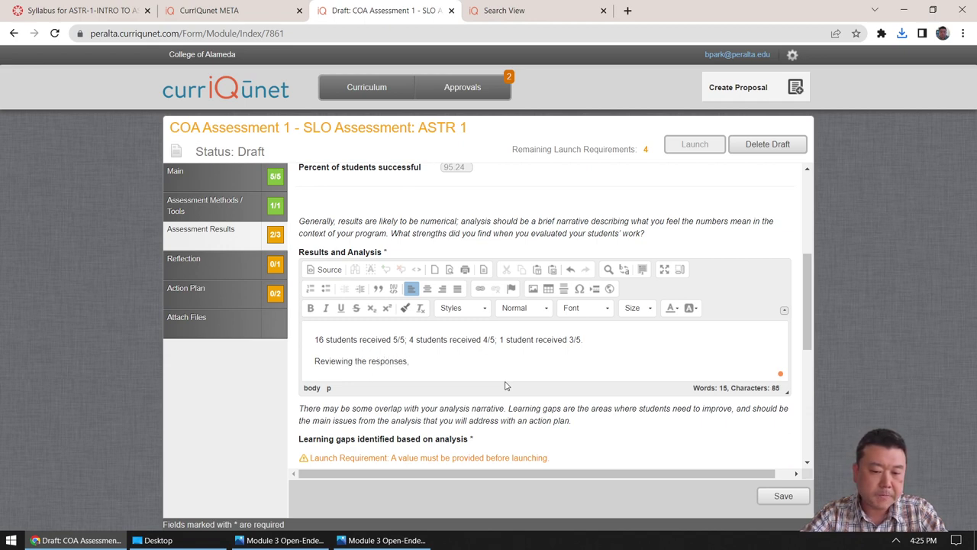
text(some of the)
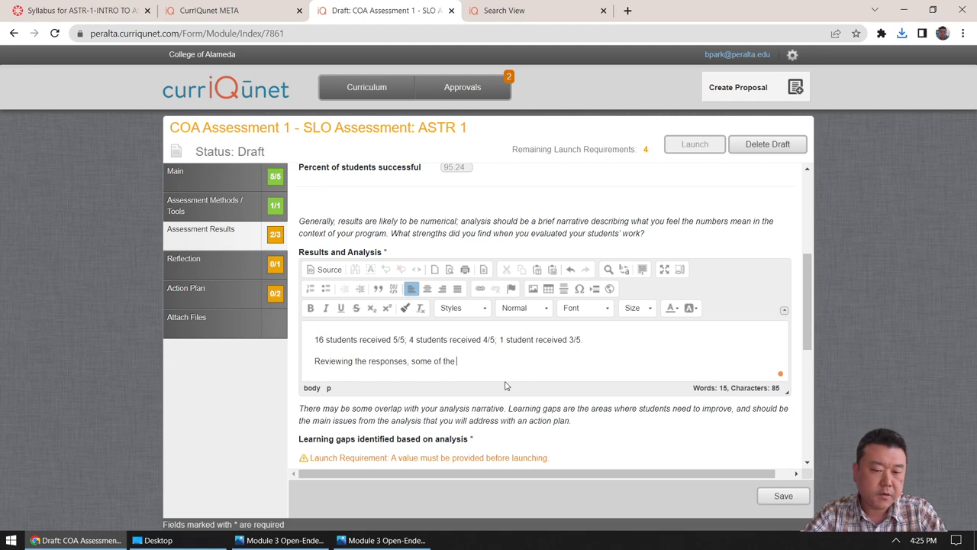
text( responses (even )
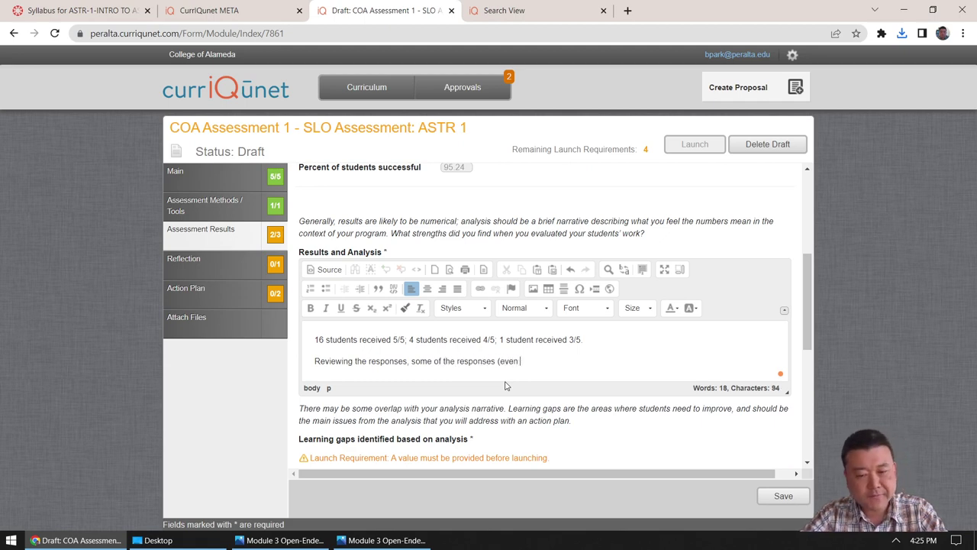
text(the ones rece)
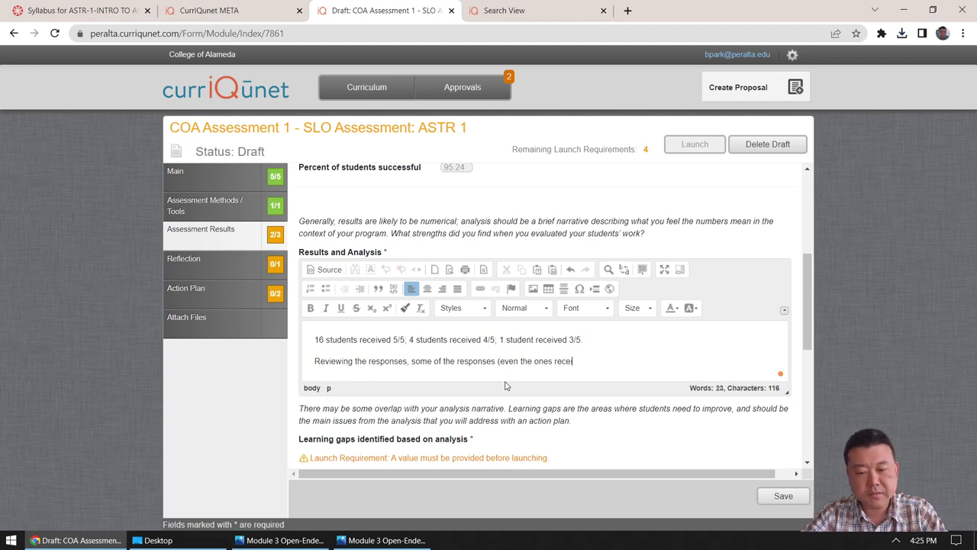
text(iving 4/5)
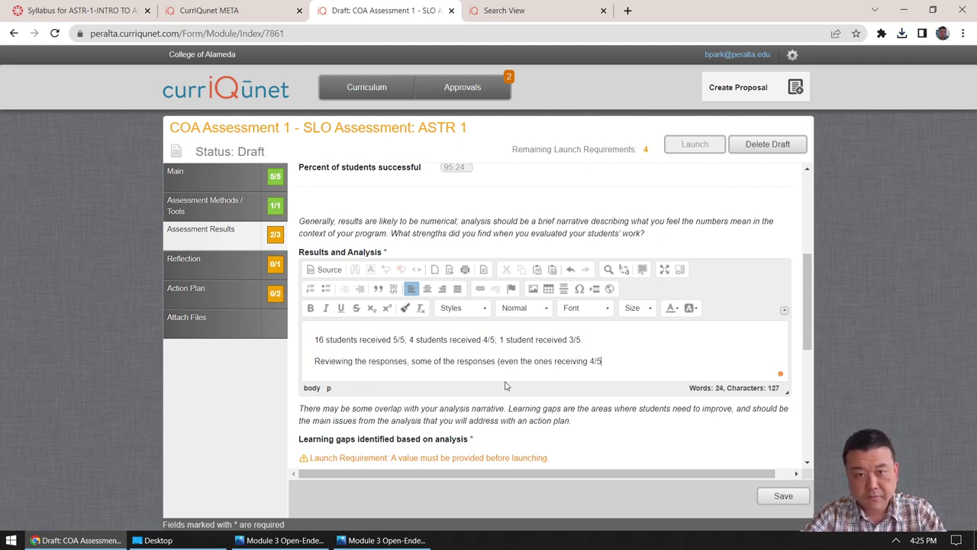
text() were )
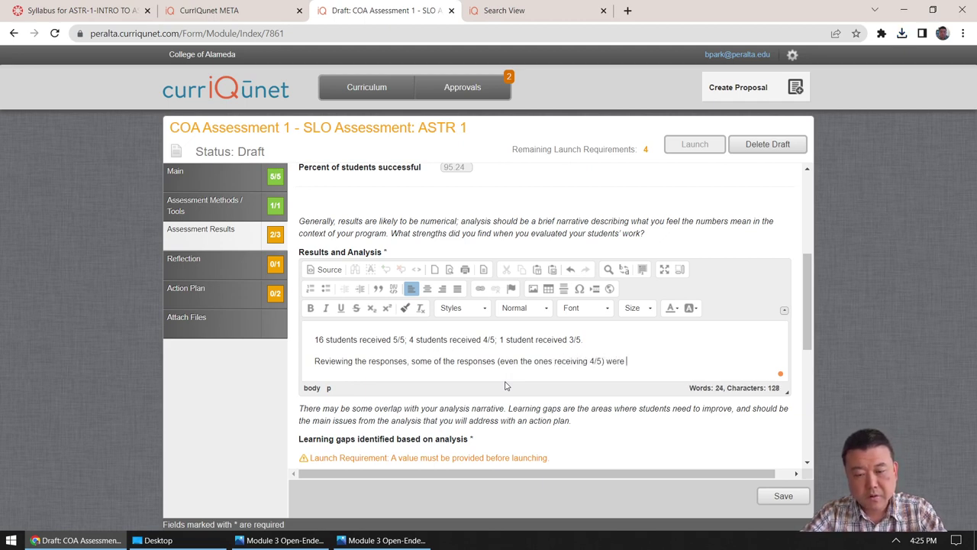
text(more a list of )
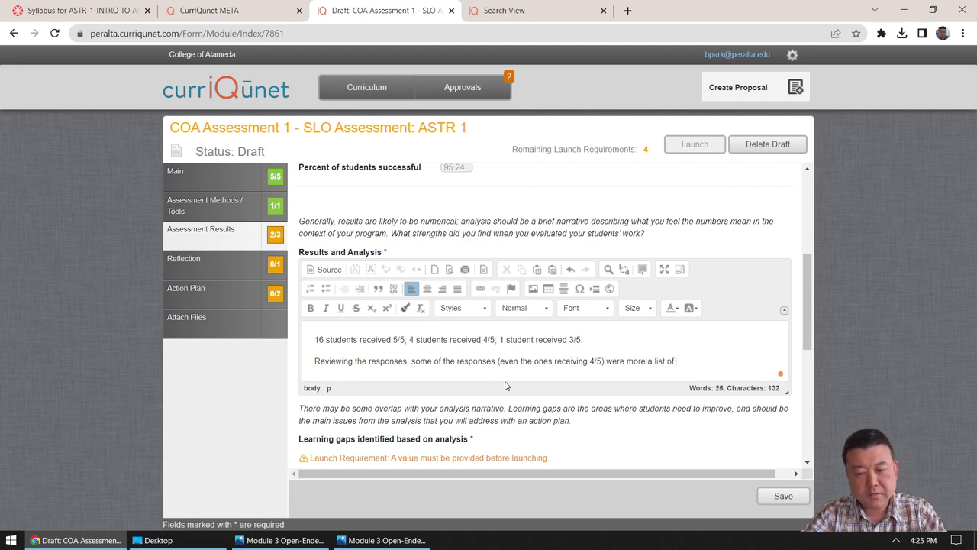
text(topics covered in module)
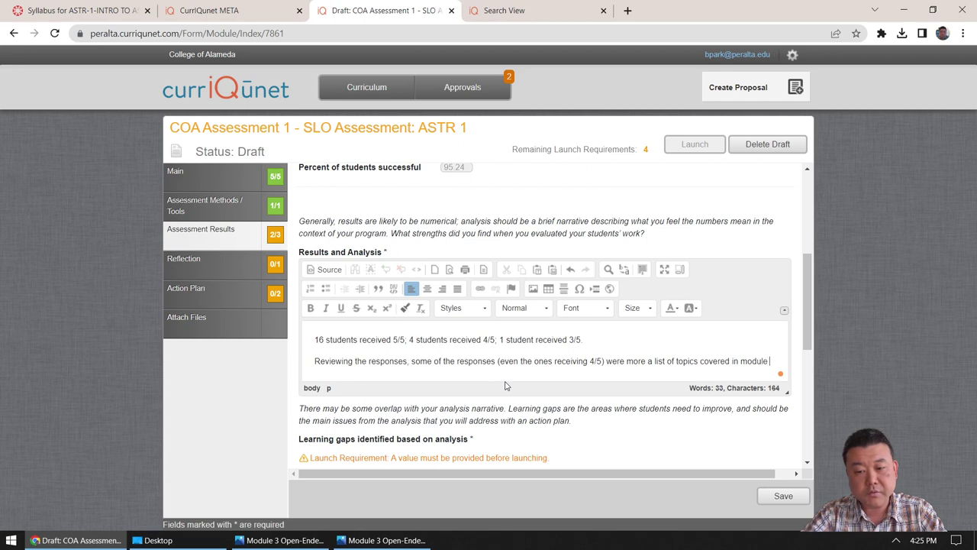
text( than a)
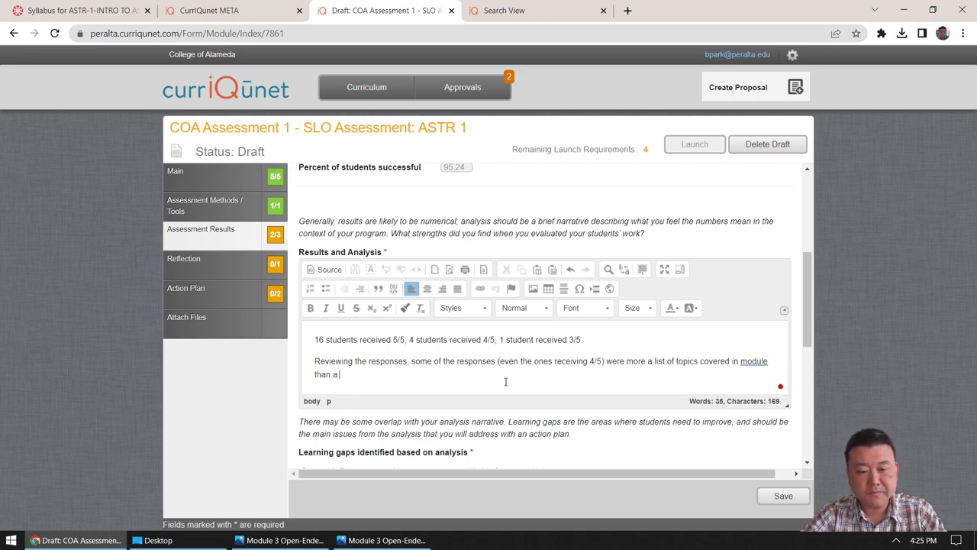
text( well-synthesized)
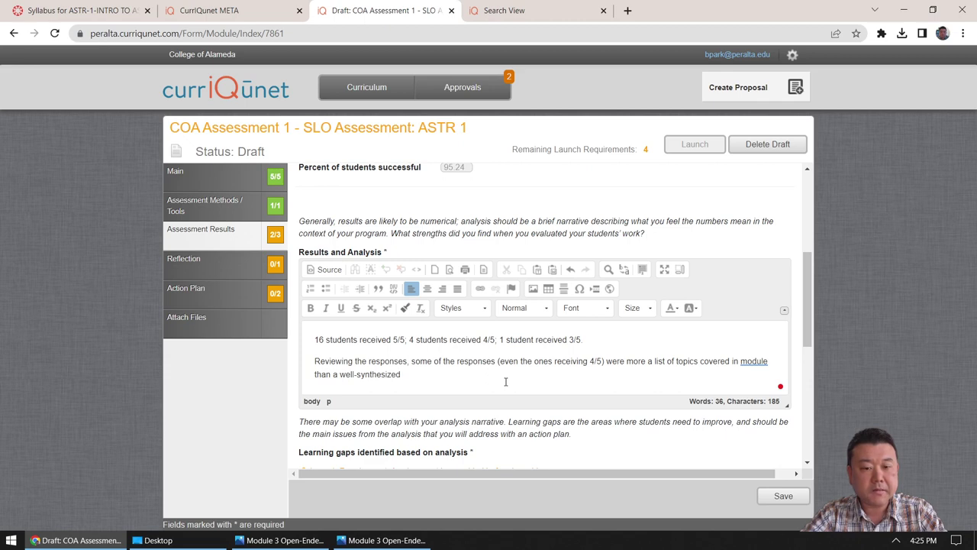
text(statement on)
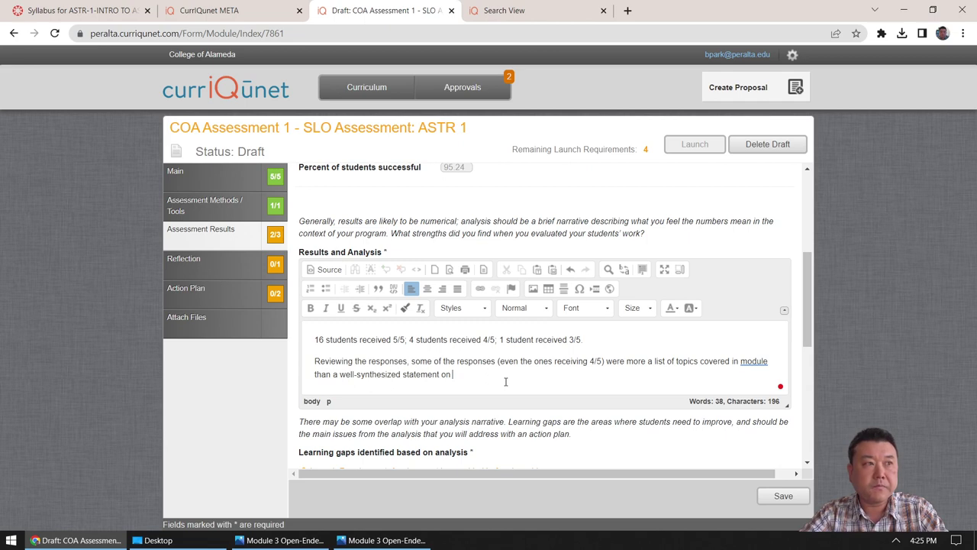
text( interesting )
text(topics/astron)
text(imcal)
key(BackSpace)
key(BackSpace)
key(BackSpace)
key(BackSpace)
key(BackSpace)
key(BackSpace)
text(omica)
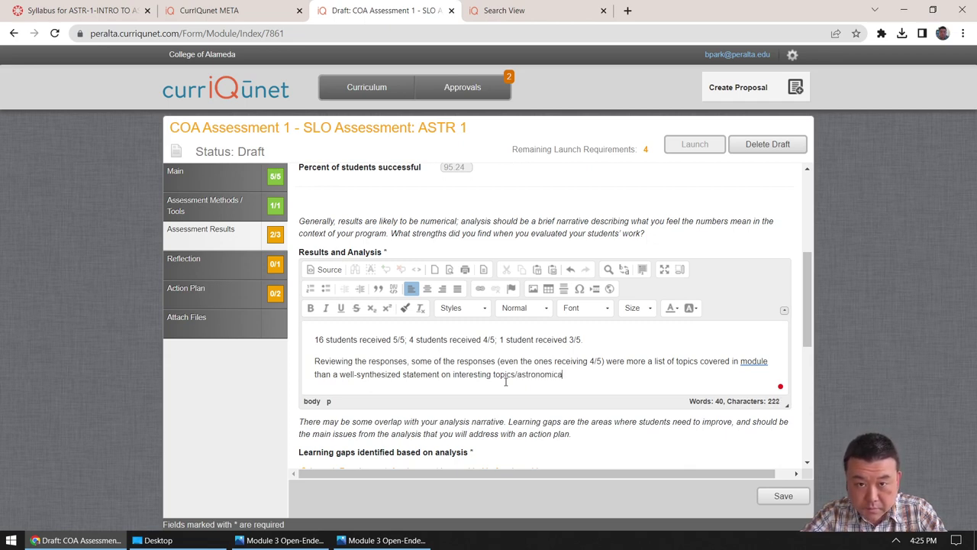
text(phenomena )
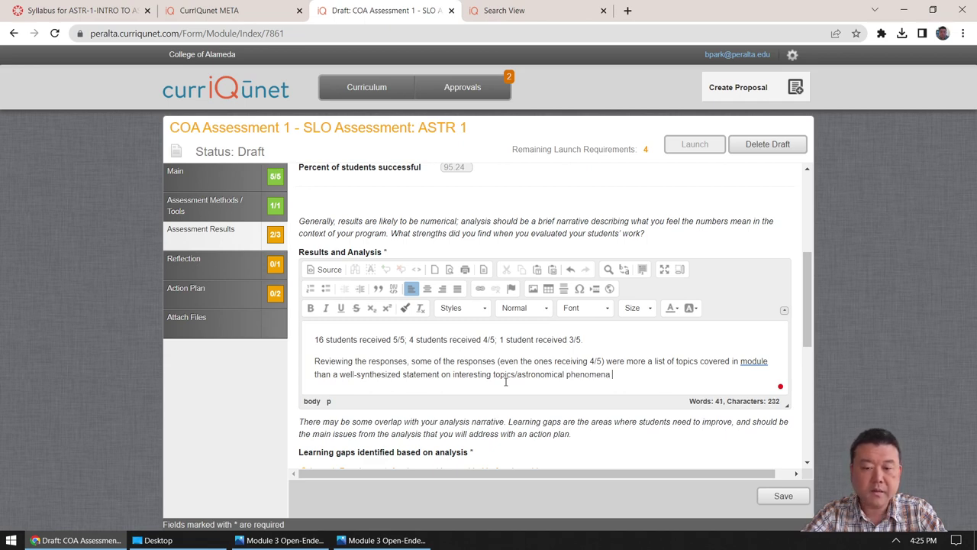
text(in the)
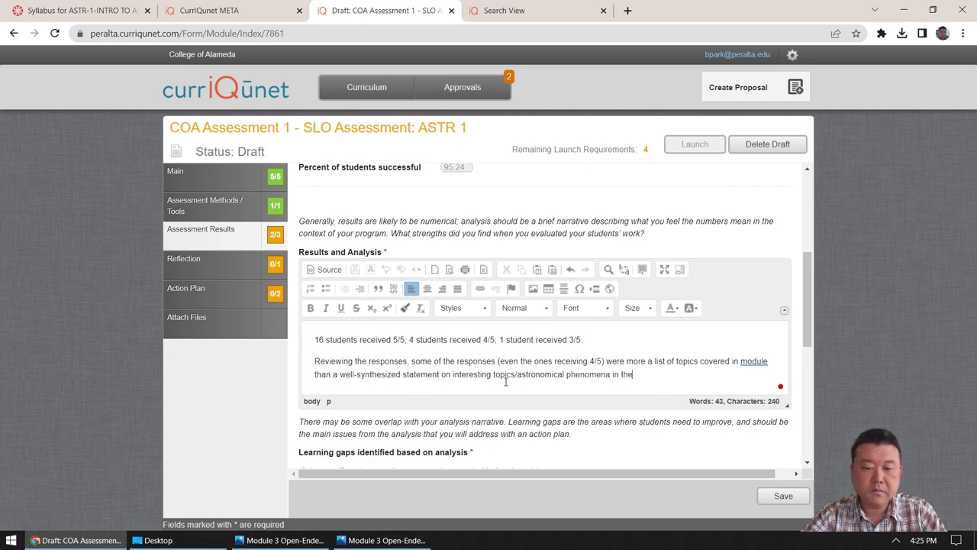
key(BackSpace)
key(BackSpace)
key(BackSpace)
key(BackSpace)
key(BackSpace)
key(BackSpace)
text(covered )
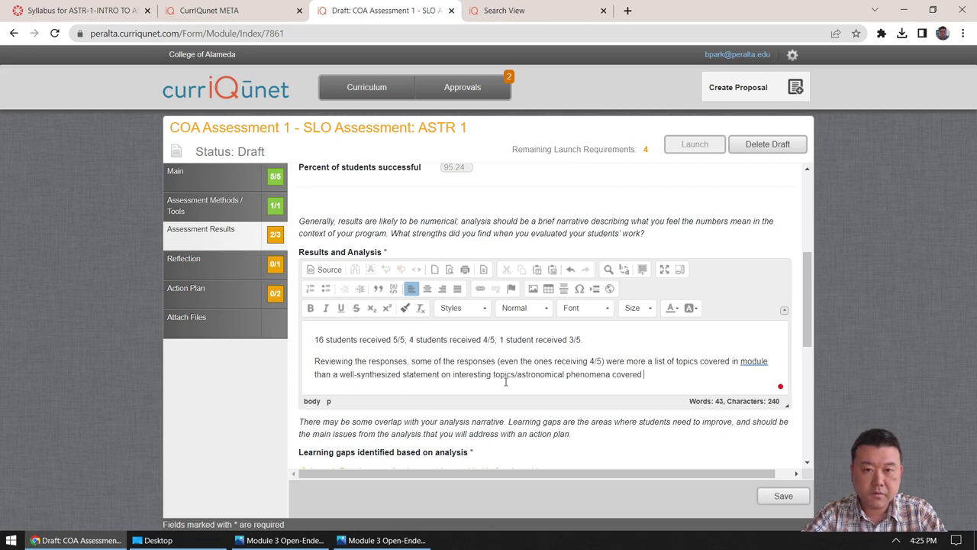
text(in the module.)
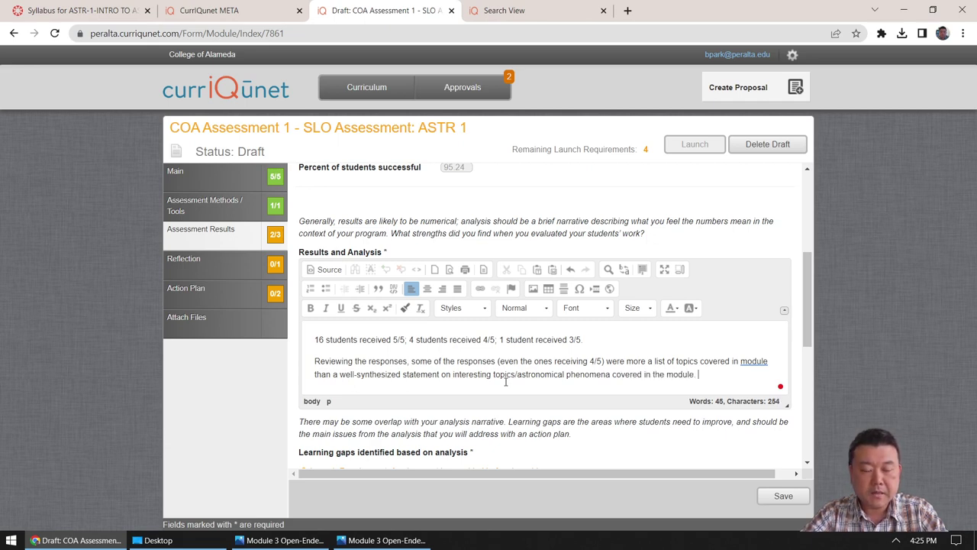
scroll(500, 382, down, 1)
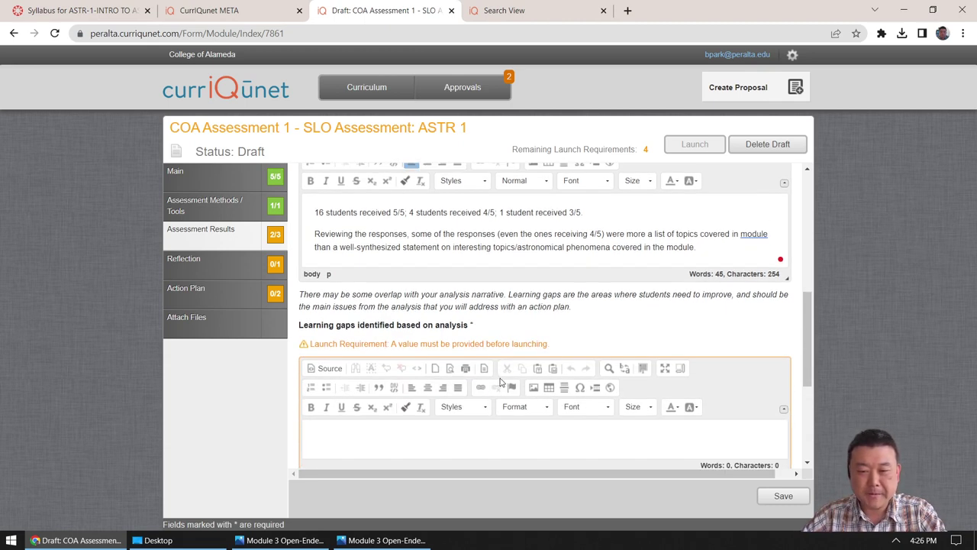
scroll(500, 381, down, 2)
click(454, 377)
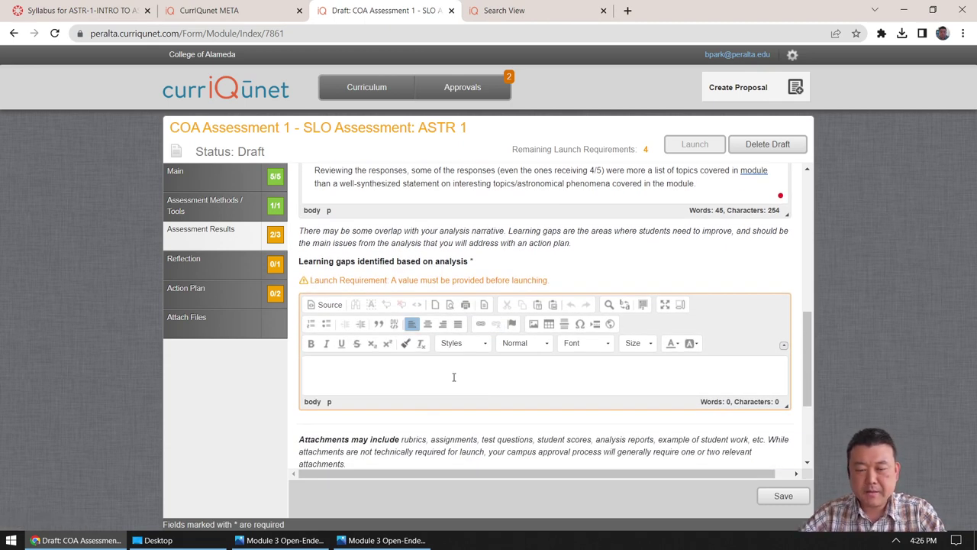
text(It)
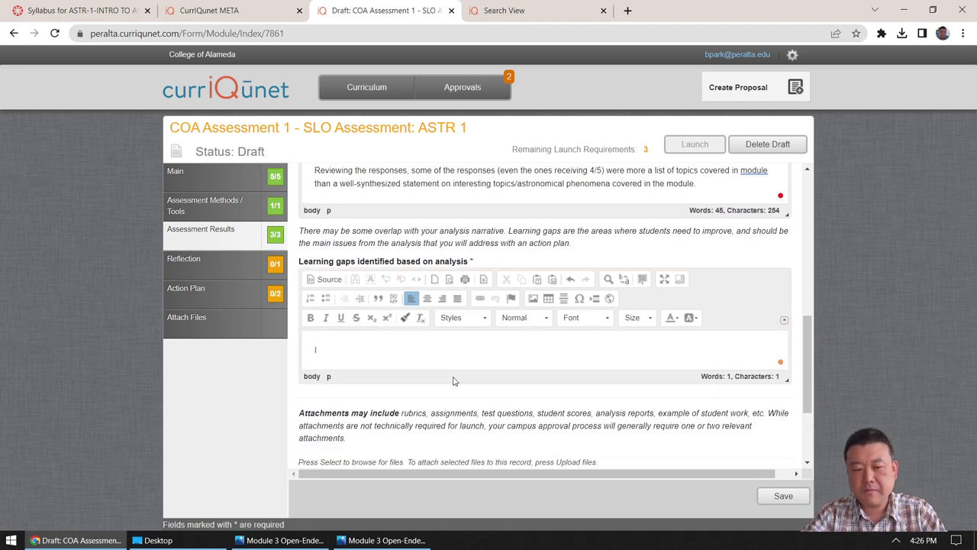
key(BackSpace)
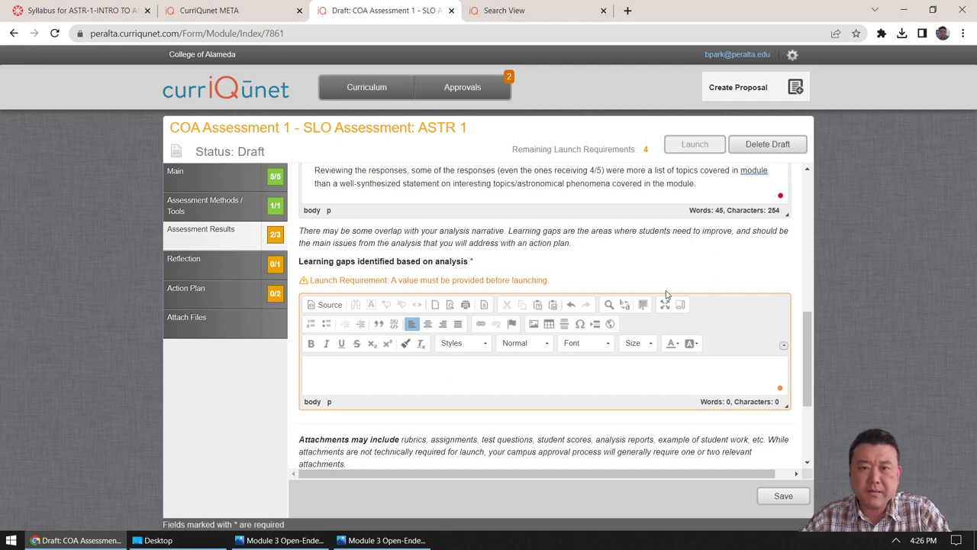
scroll(669, 295, up, 1)
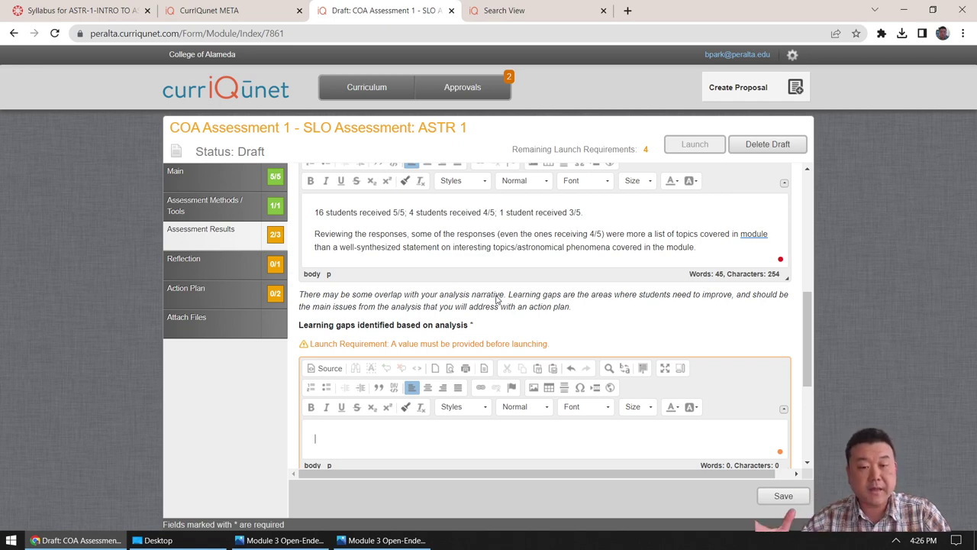
scroll(473, 306, down, 1)
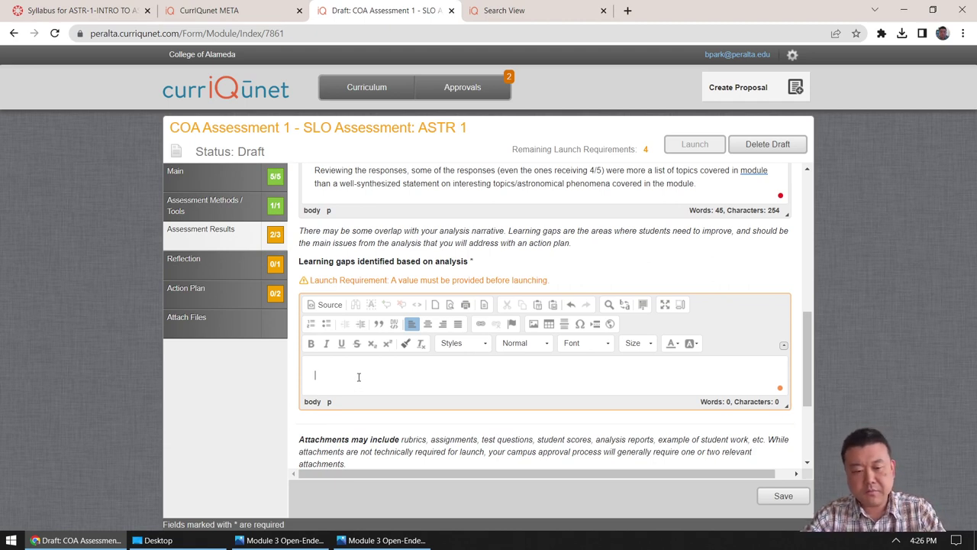
Write in Learning gaps that students read the module well but needed narrowing to ONE KEY TOPIC
text(While )
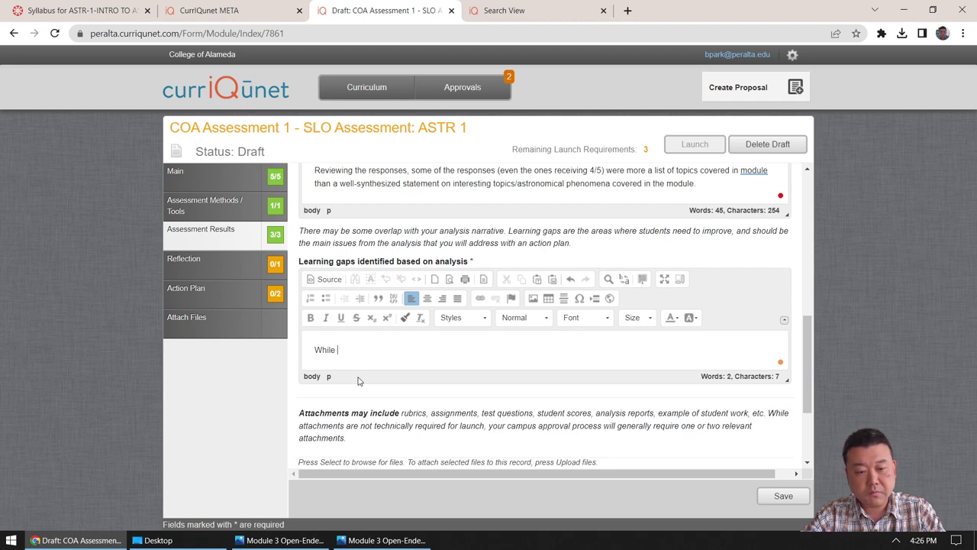
text(most student )
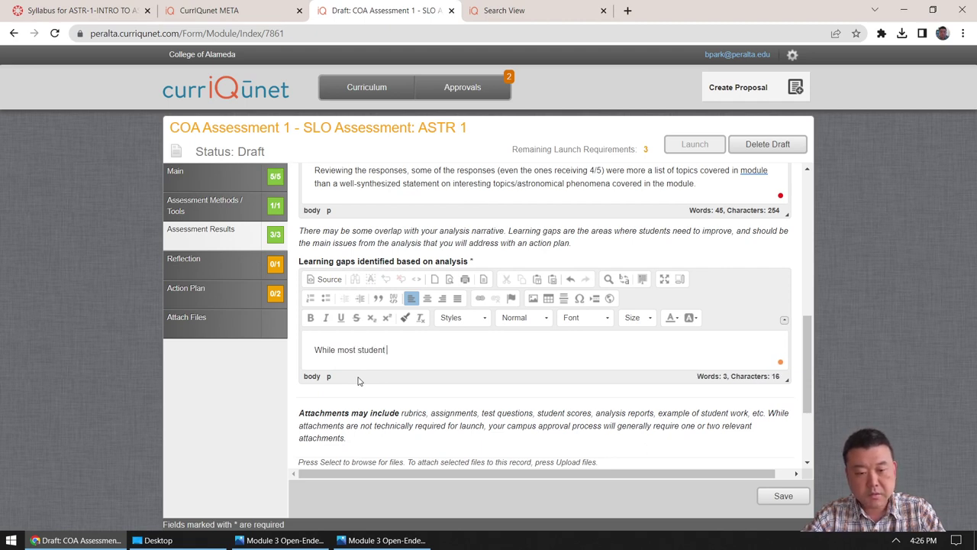
text(did great job)
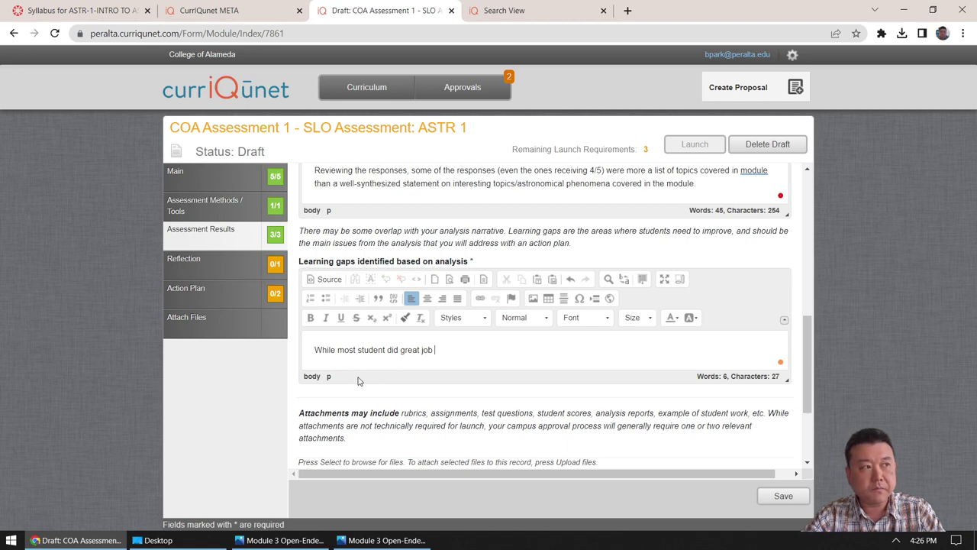
text( reading throug)
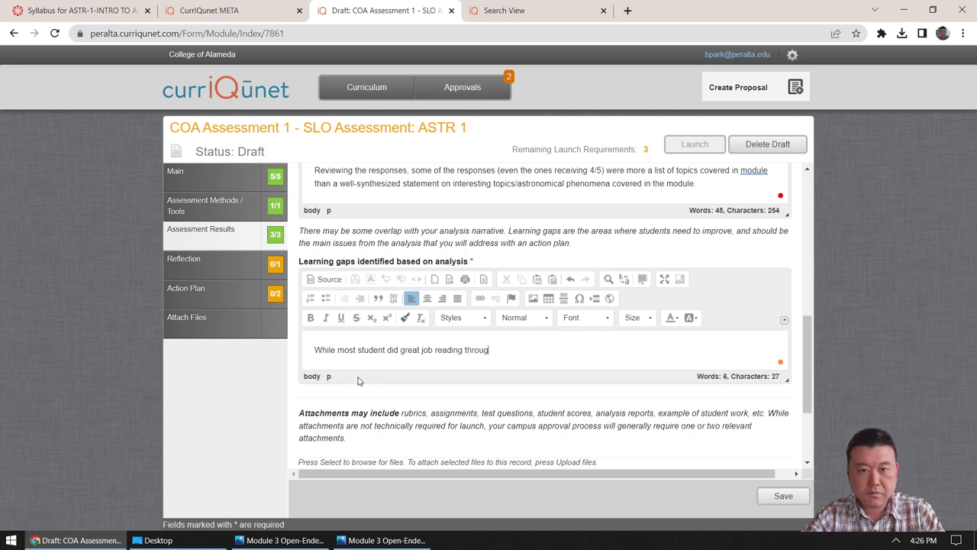
text(h the module m)
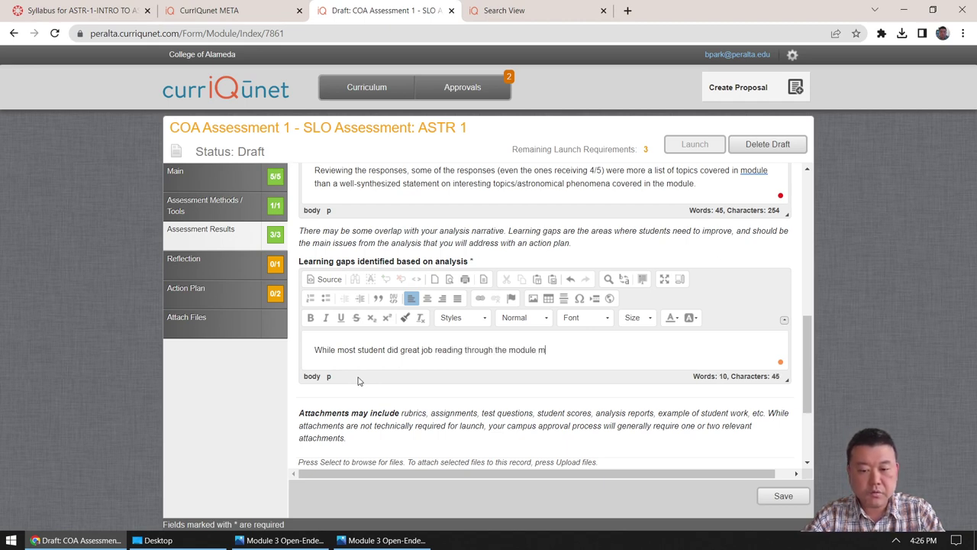
text(aterial and learning )
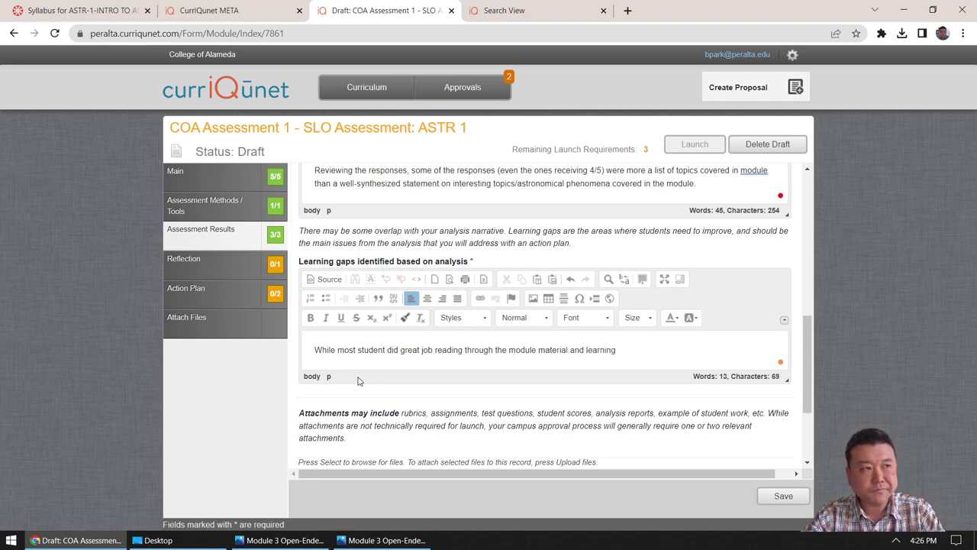
text(topics covered)
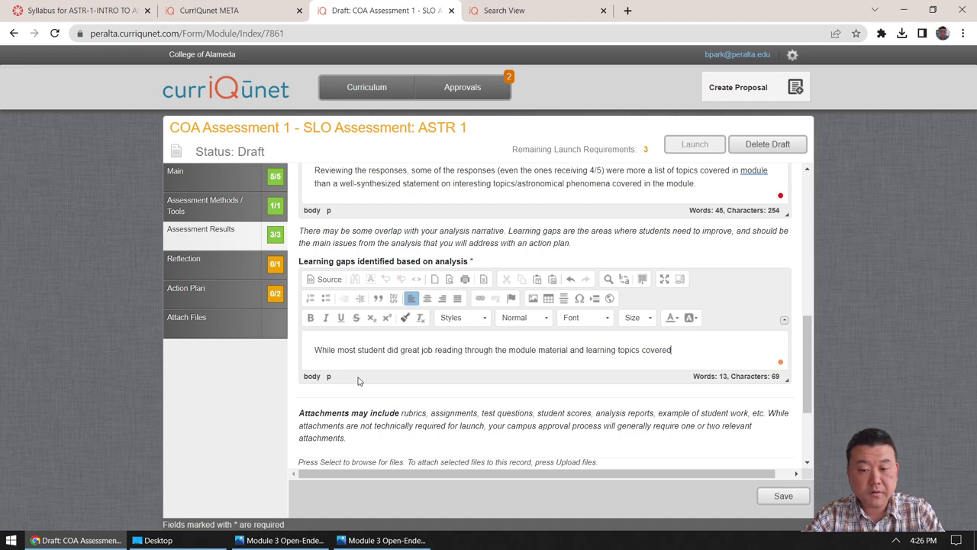
text( in the module)
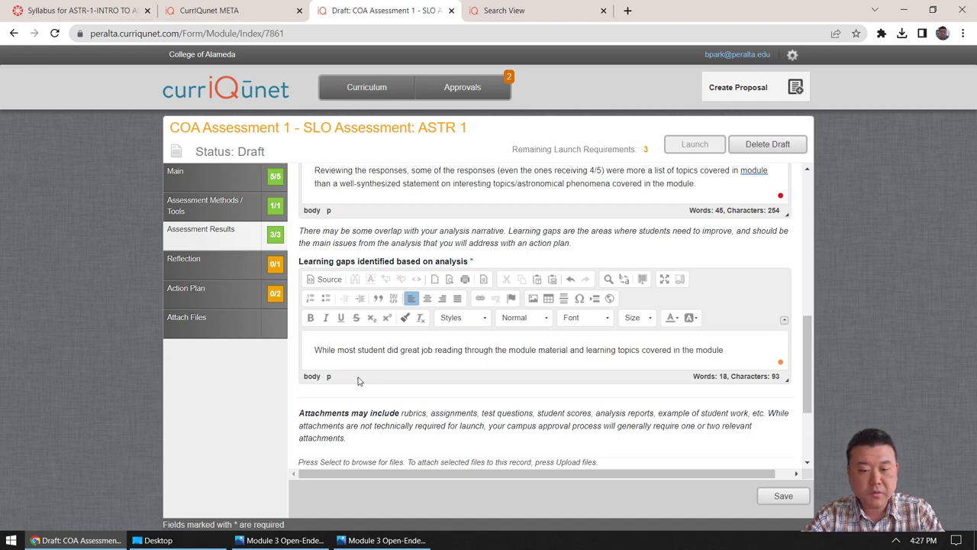
text(, based o)
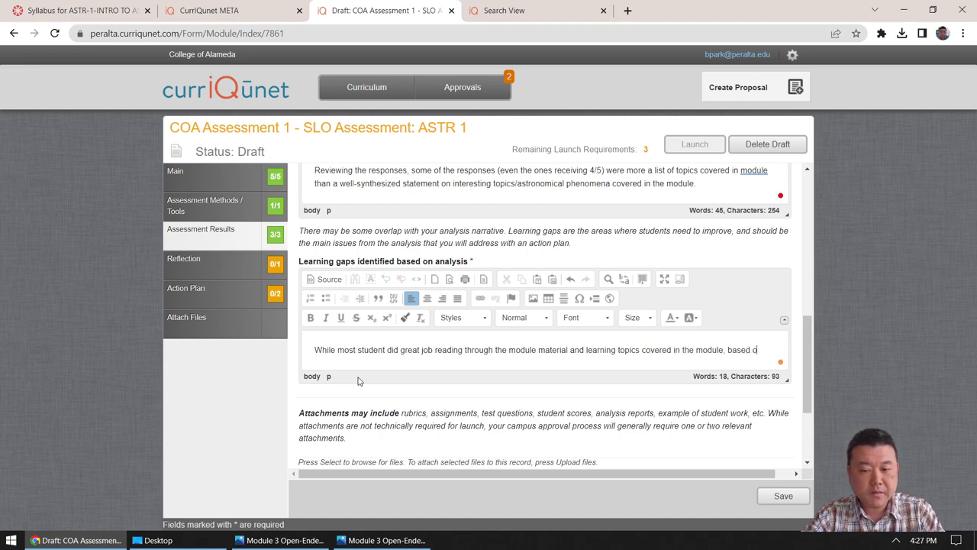
text(n some of the o)
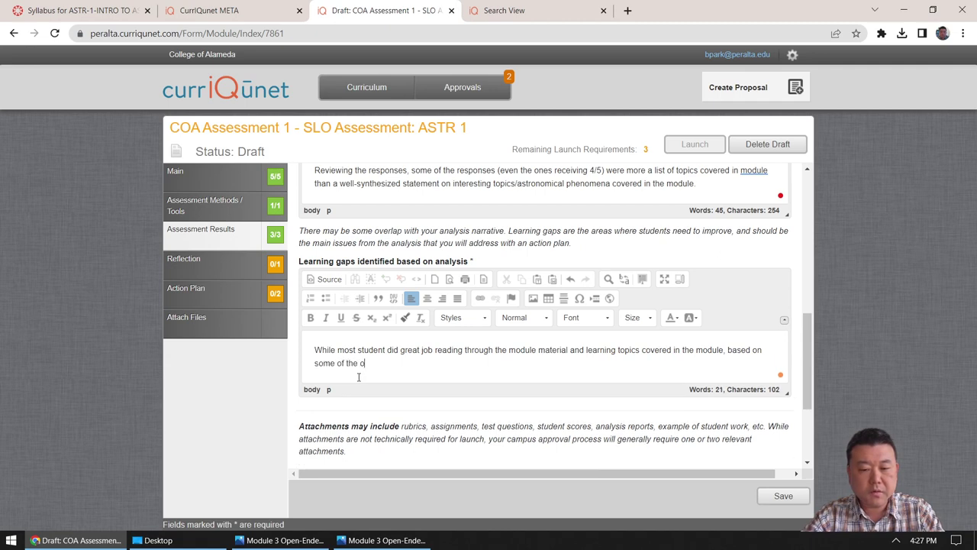
text(pen-ended question )
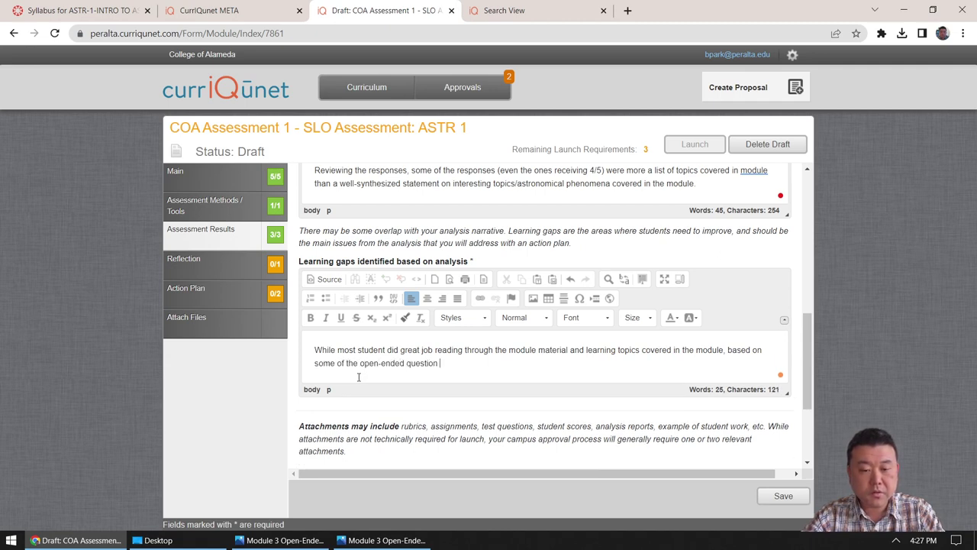
text(responses,)
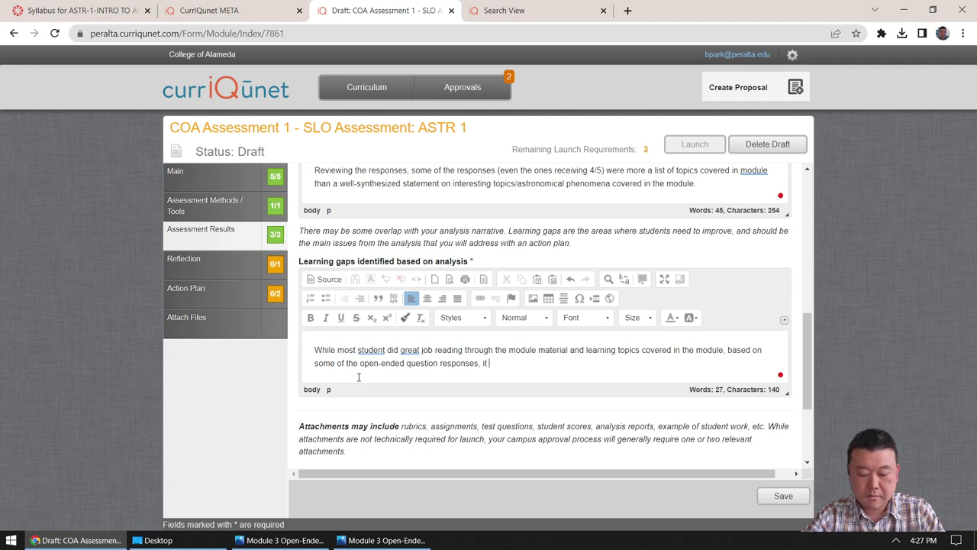
text(it appeared )
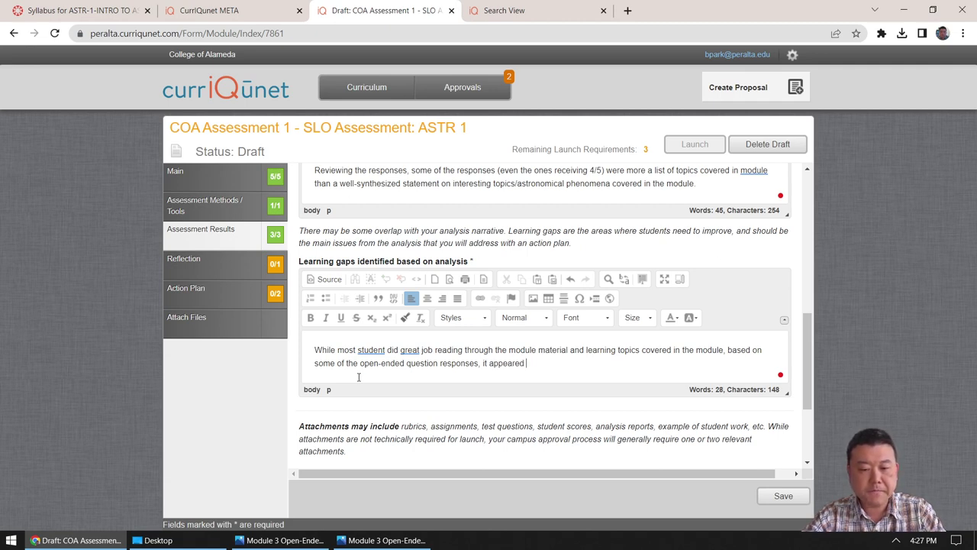
text(there )
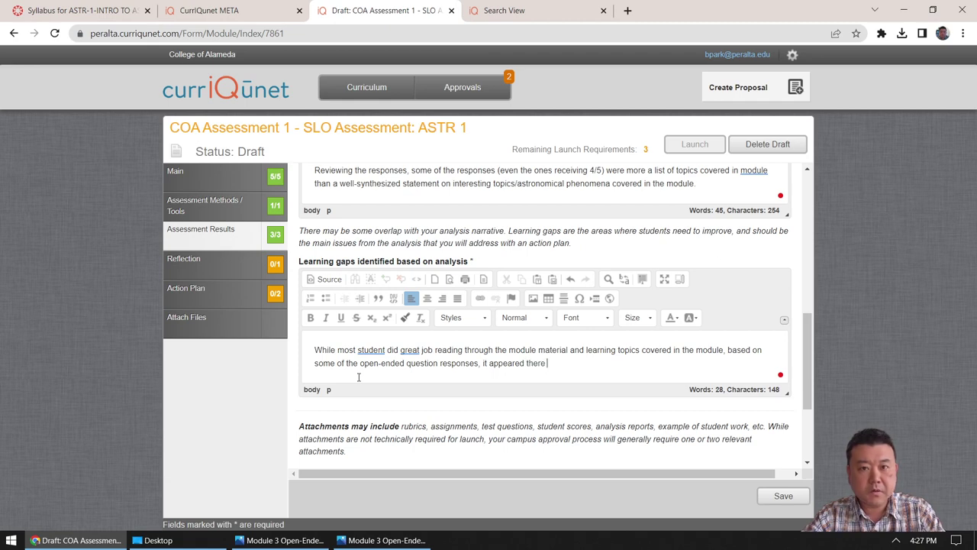
text(was a need )
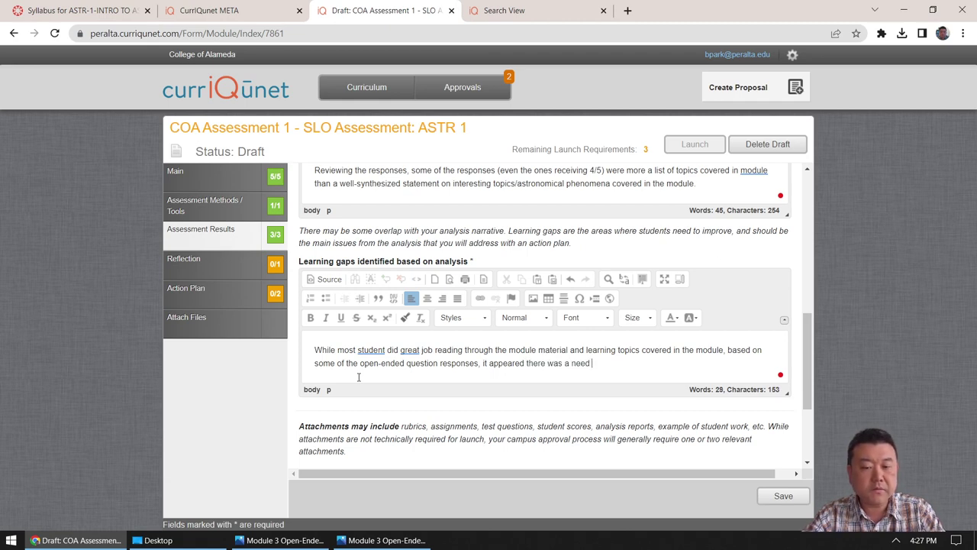
text(for greater reflection )
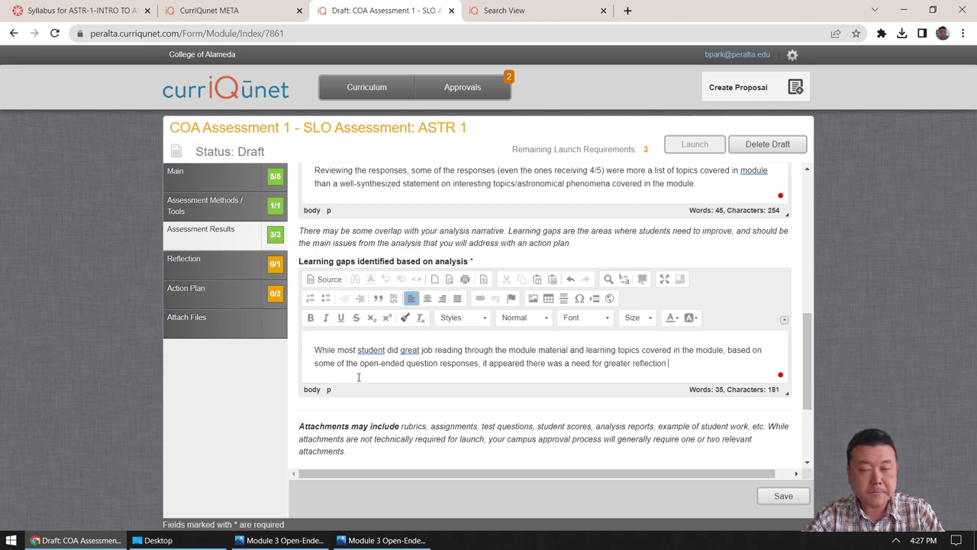
text(and)
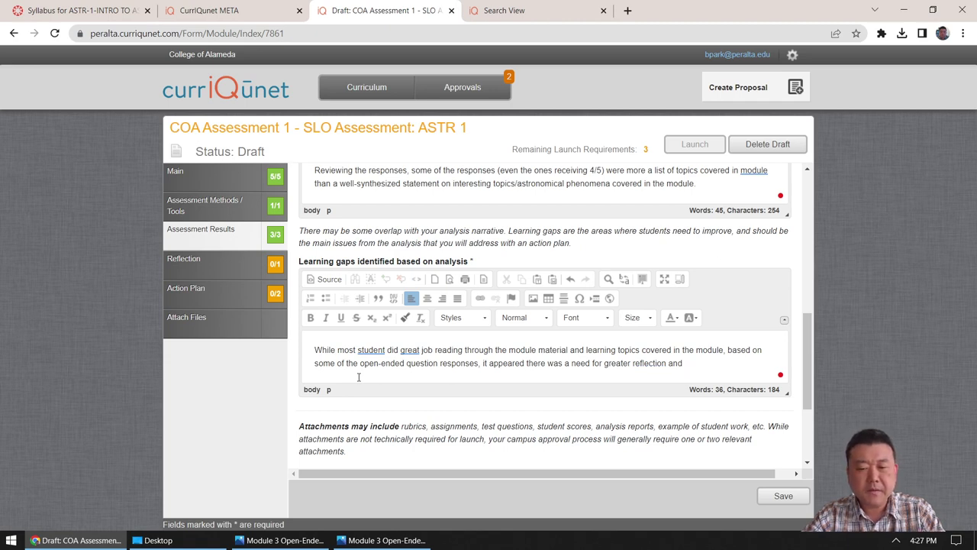
text( narrowing dow)
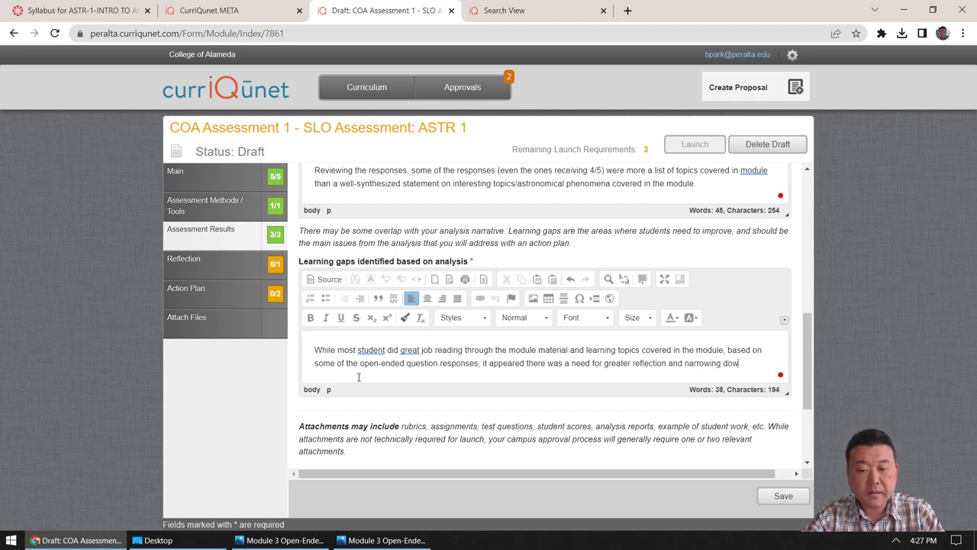
text(n to )
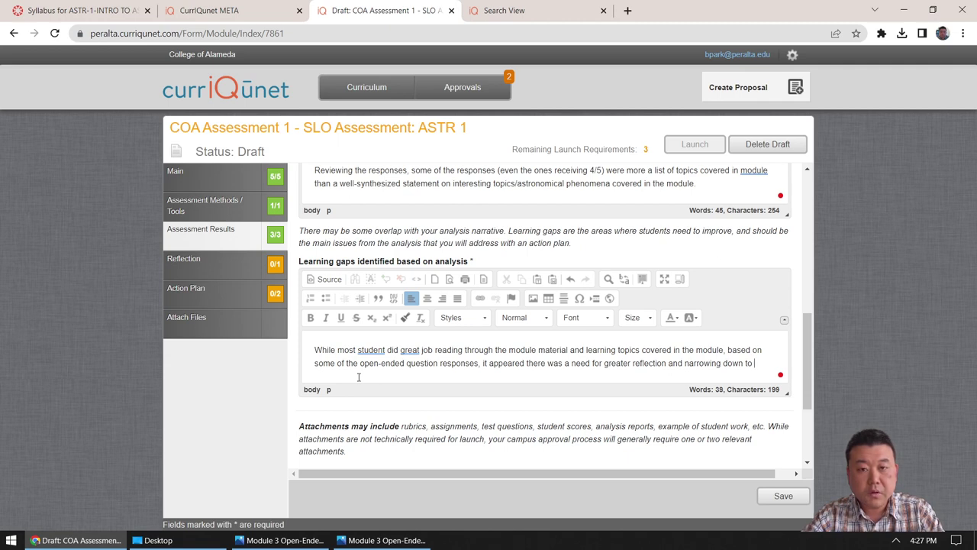
text(ONE KEY TOPI)
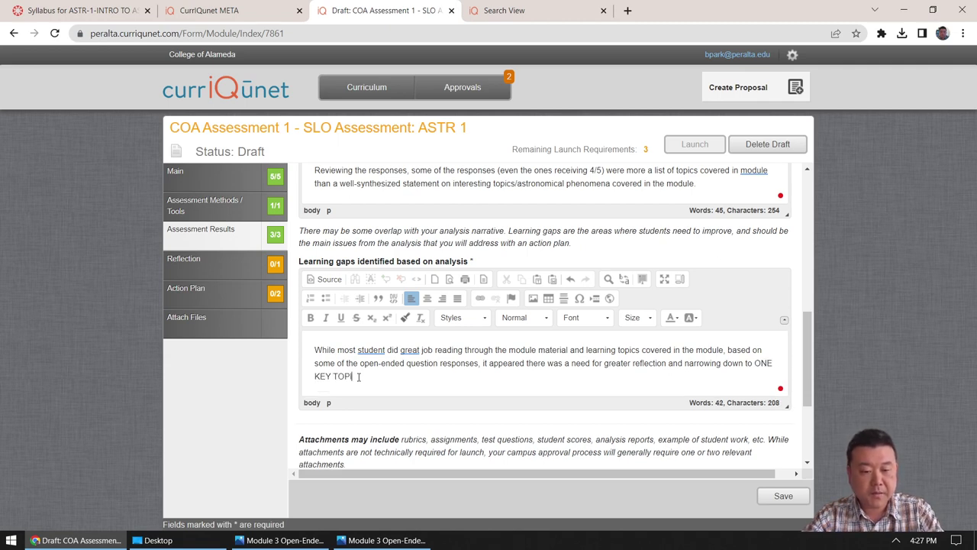
text(C that interest)
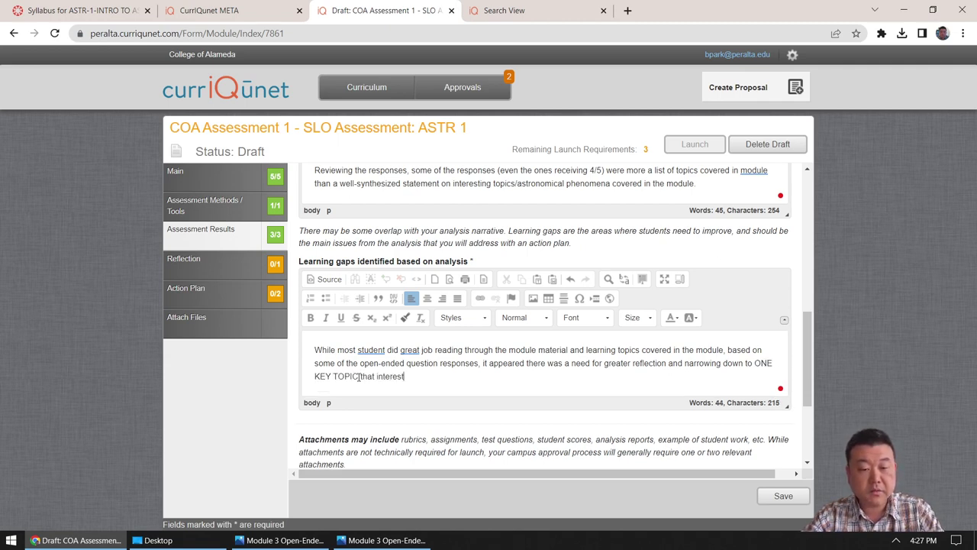
text(ed them)
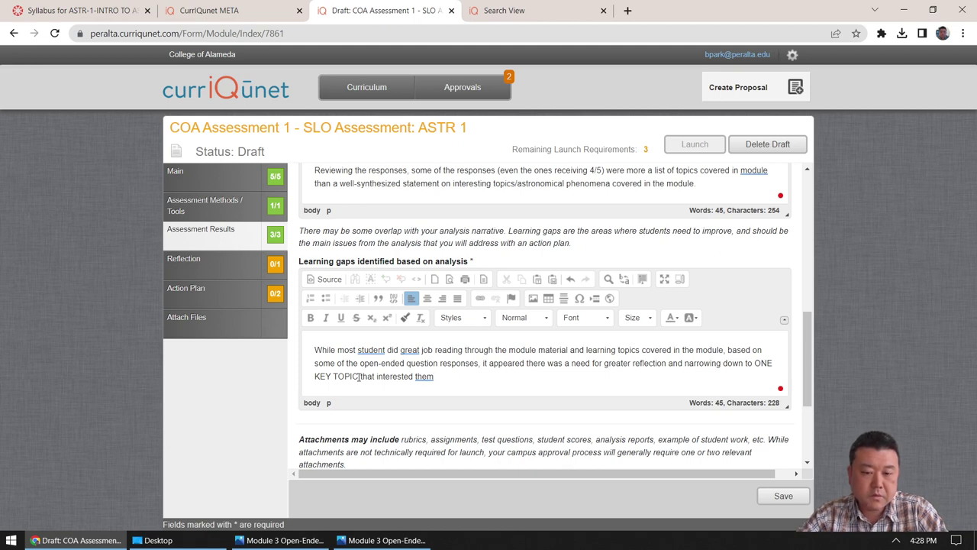
End the Learning gaps text with 'This---developing a focus---might be a "learning gap".'
text(. This )
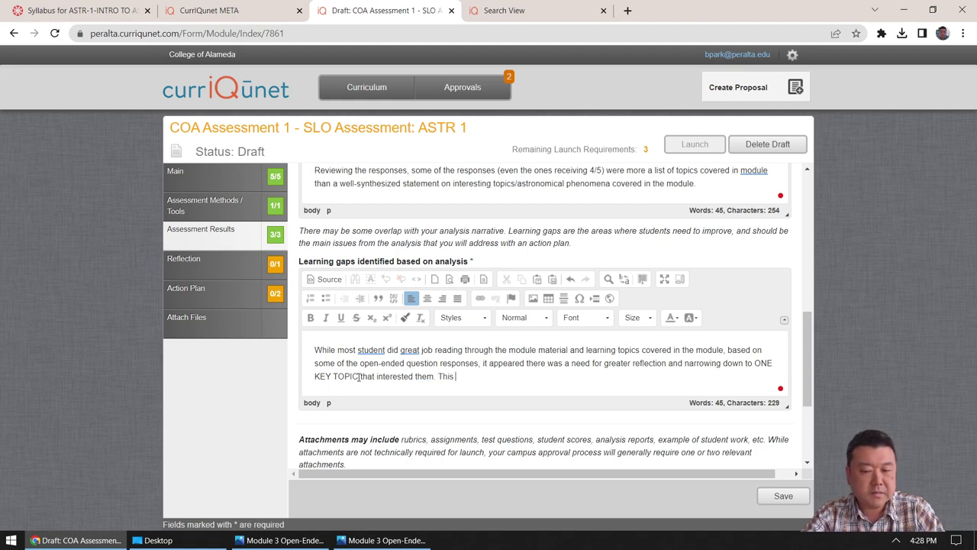
text(---)
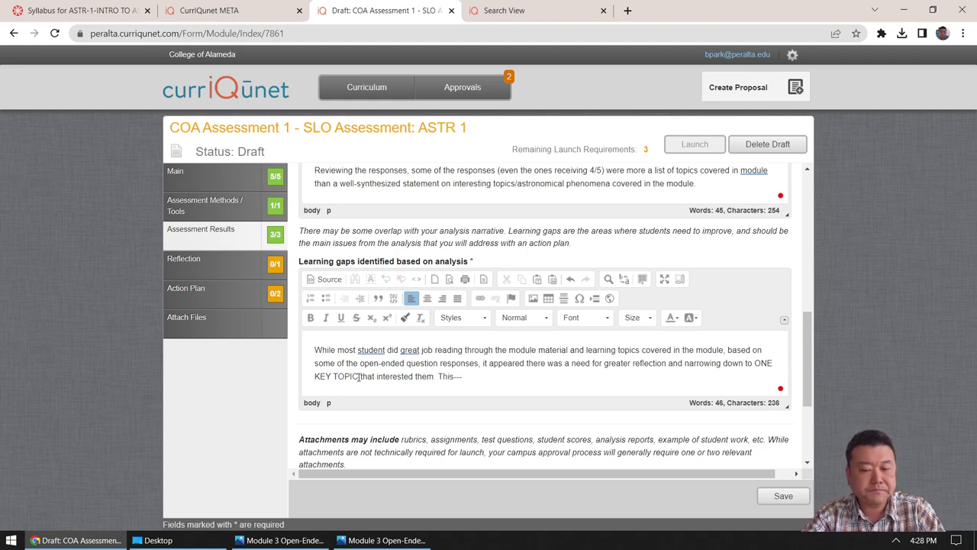
text(developing )
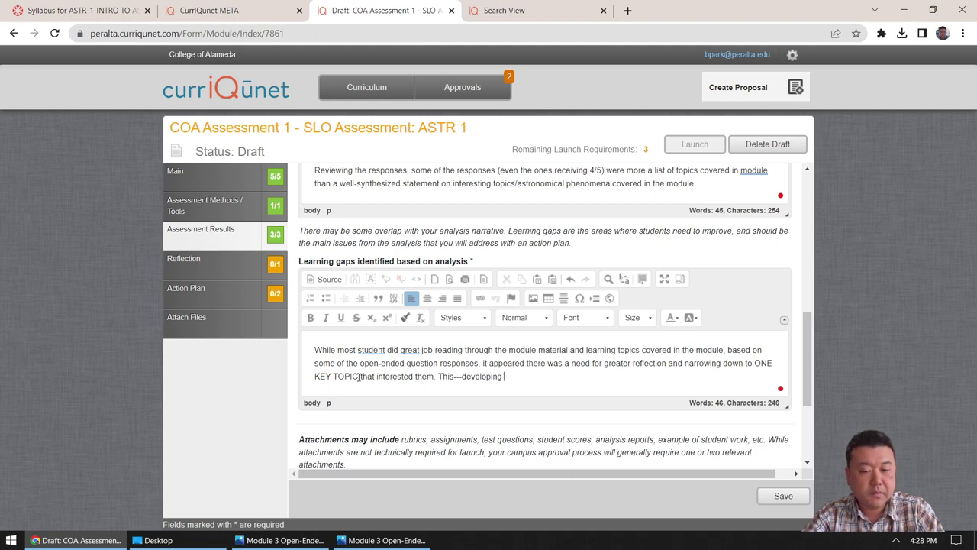
text(a focus---)
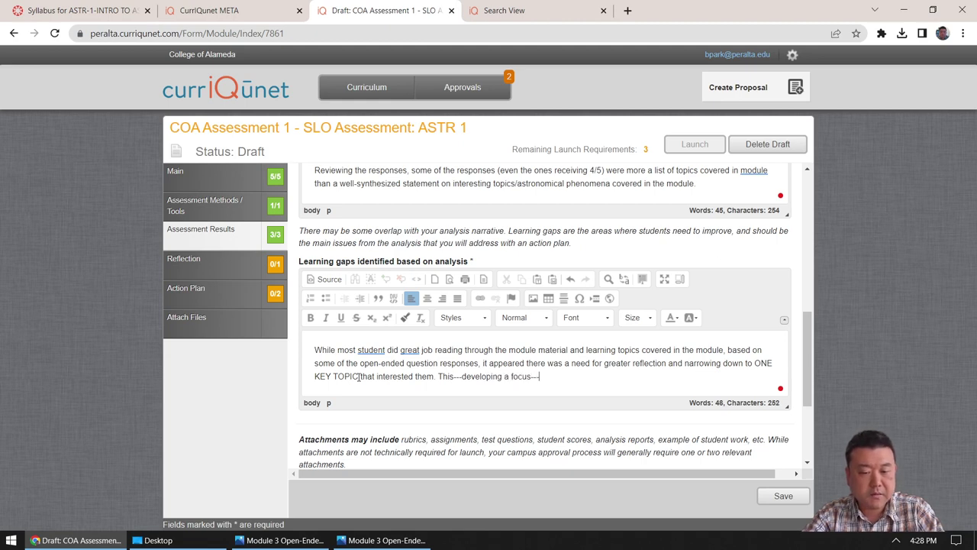
text(might be a lear)
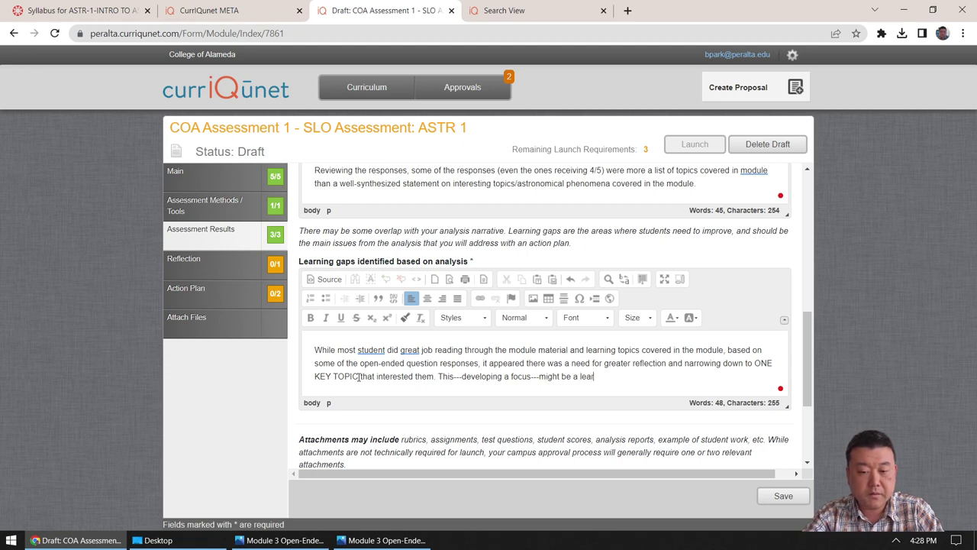
key(BackSpace)
key(BackSpace)
text("learning gap")
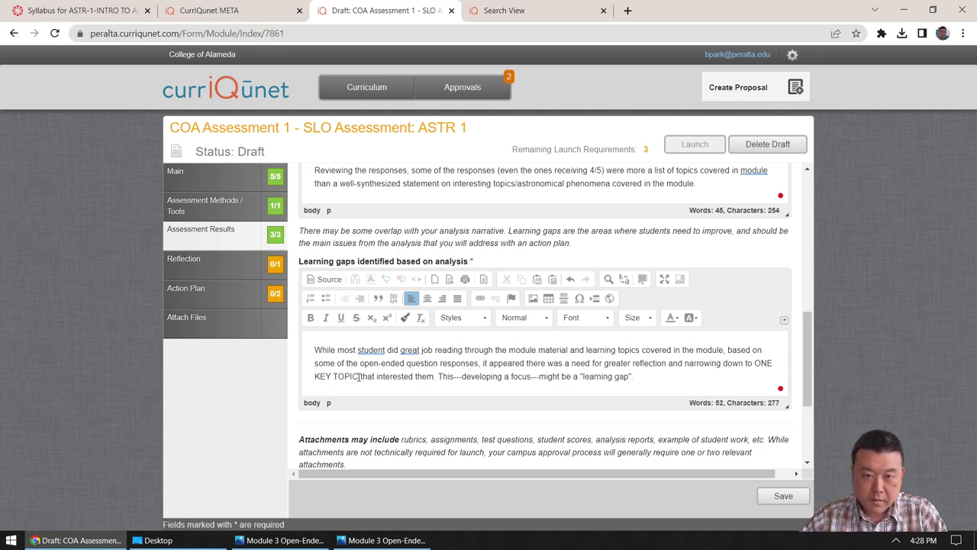
scroll(382, 418, down, 2)
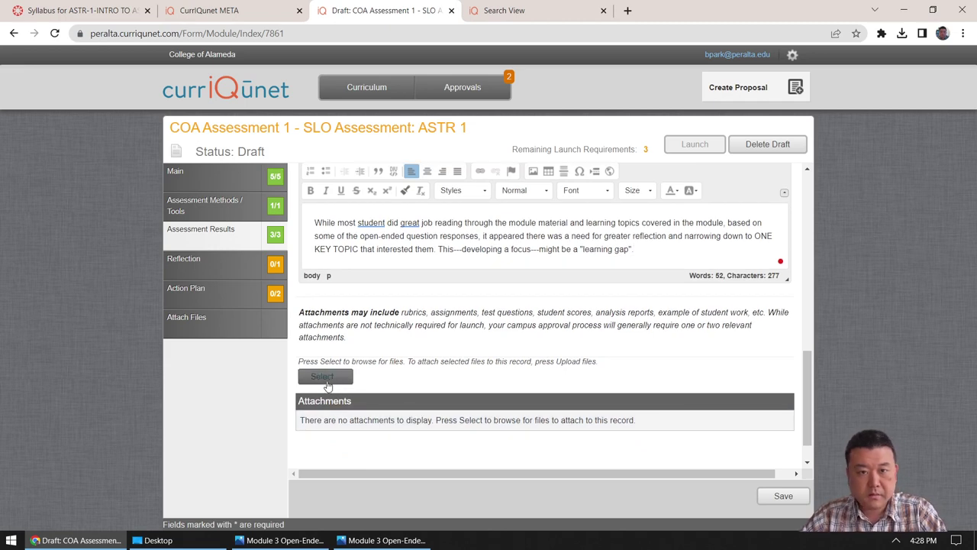
Attach the Module 3 Open-Ended Question Results image, saving pending changes before the upload
click(327, 382)
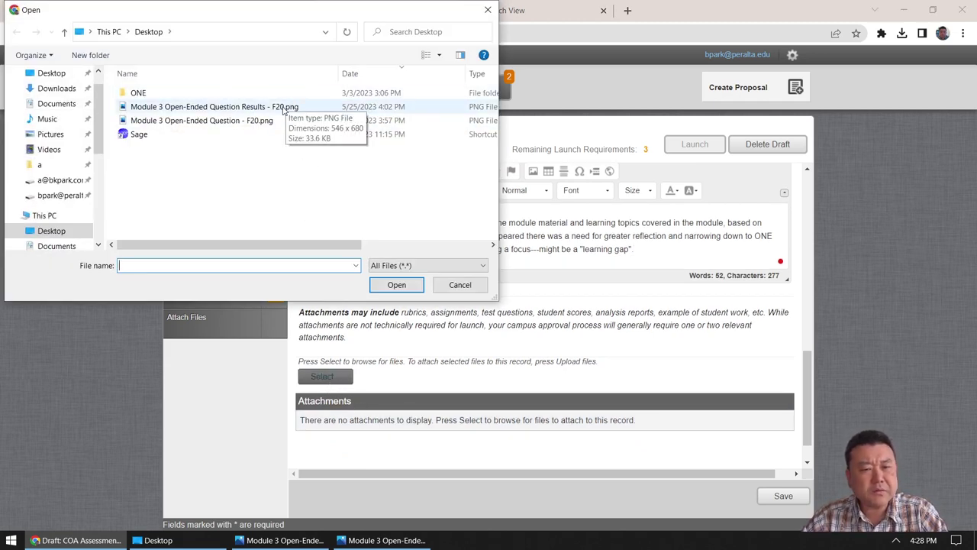
double_click(284, 110)
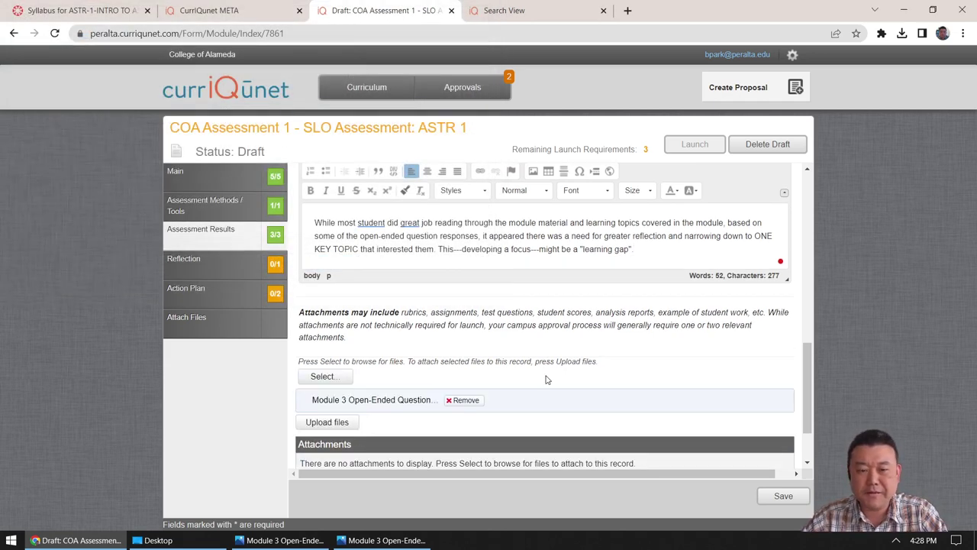
click(336, 423)
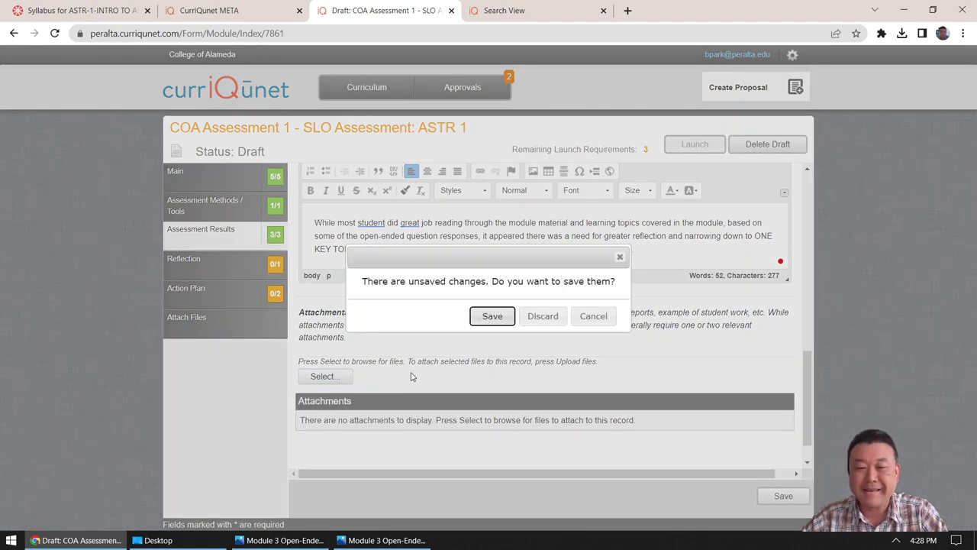
click(494, 316)
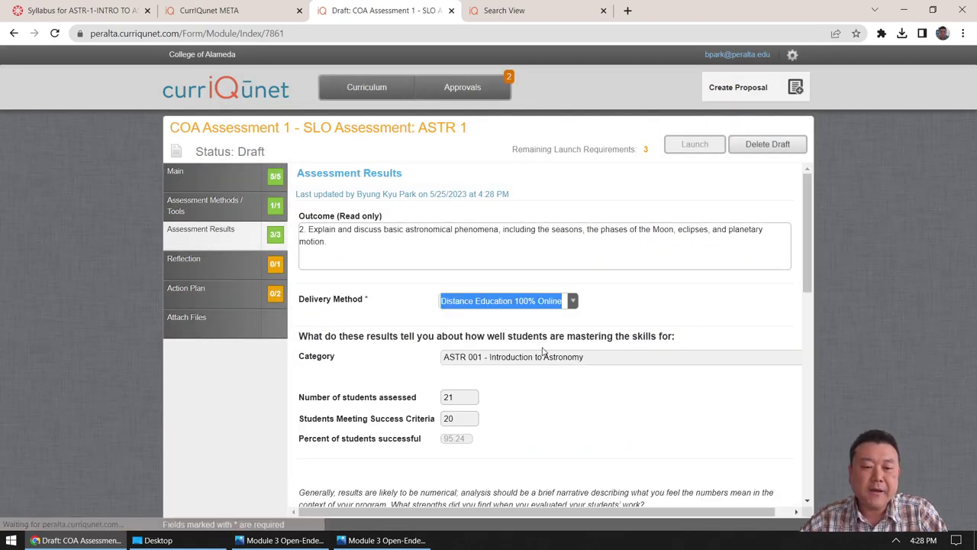
Preview the Low Scores image, then return to the assessment form
scroll(587, 334, down, 2)
scroll(587, 334, down, 5)
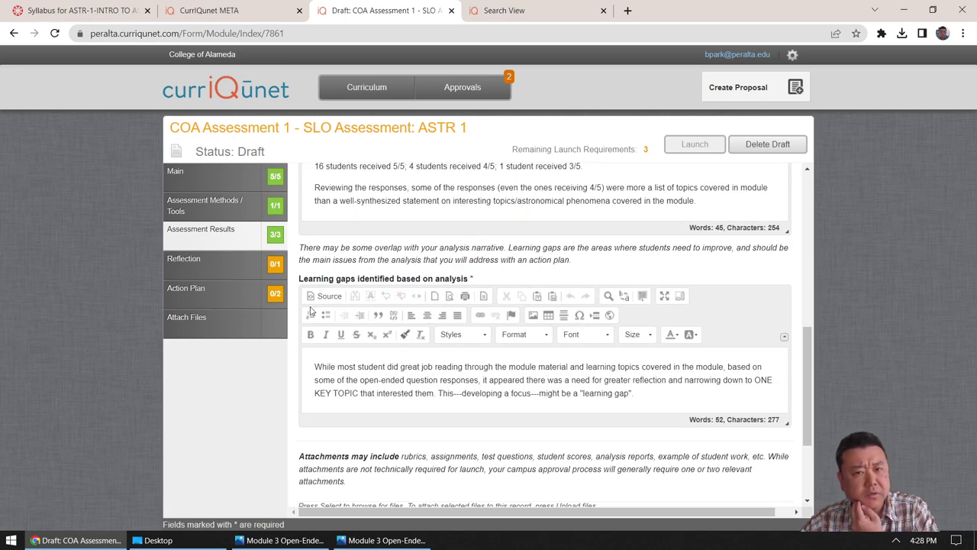
scroll(339, 339, down, 2)
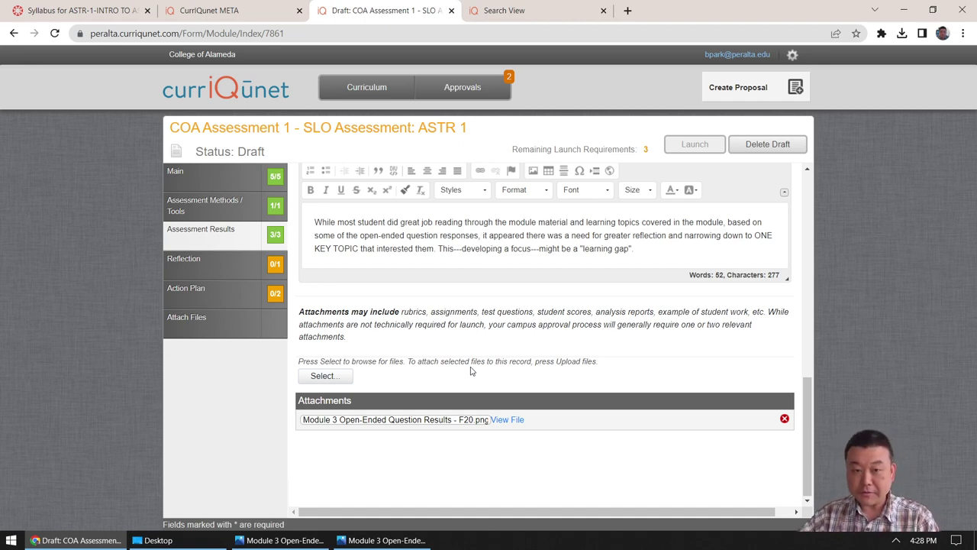
click(378, 540)
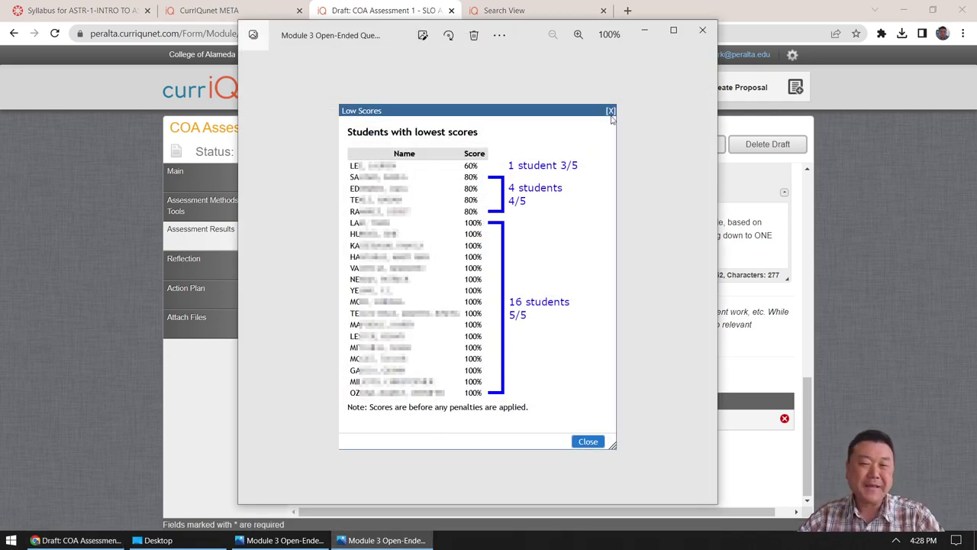
click(644, 30)
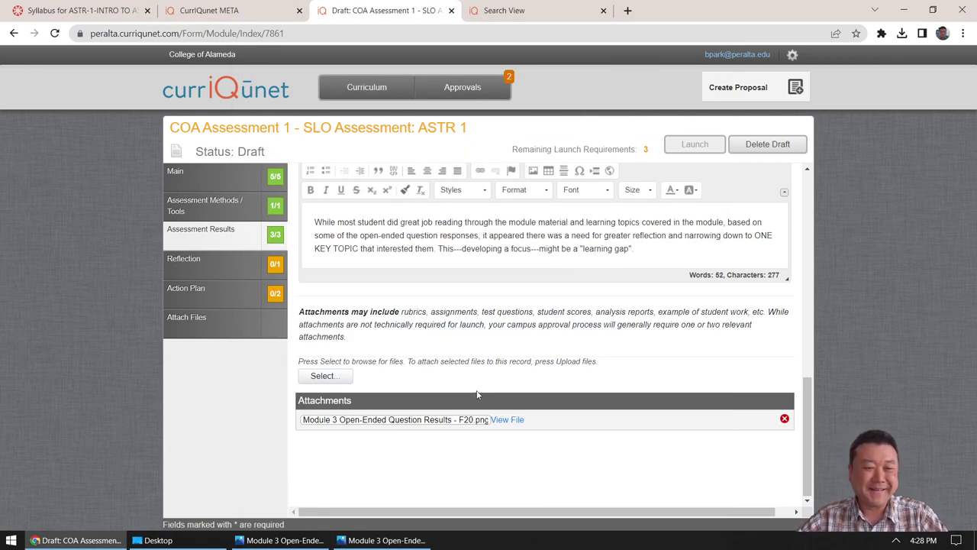
scroll(479, 394, up, 1)
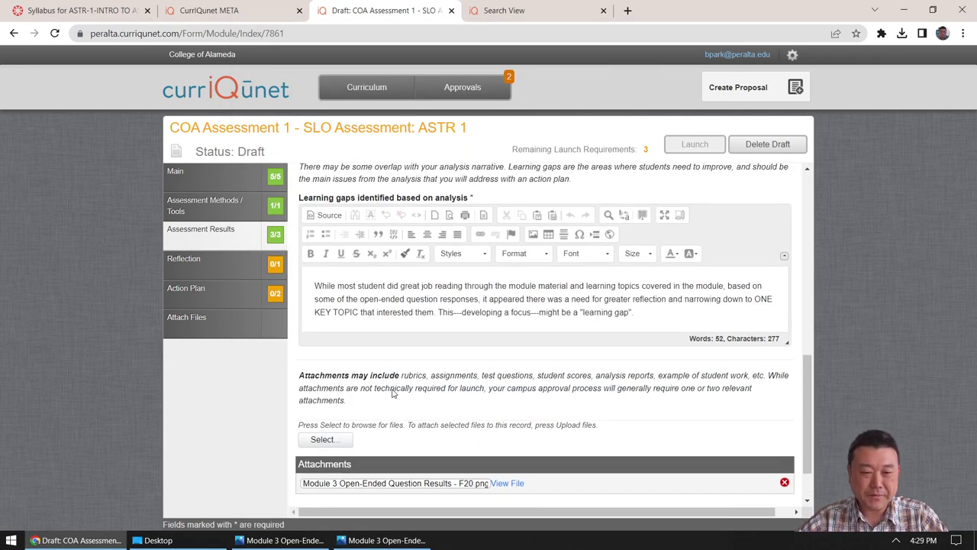
scroll(392, 393, up, 2)
scroll(392, 393, down, 3)
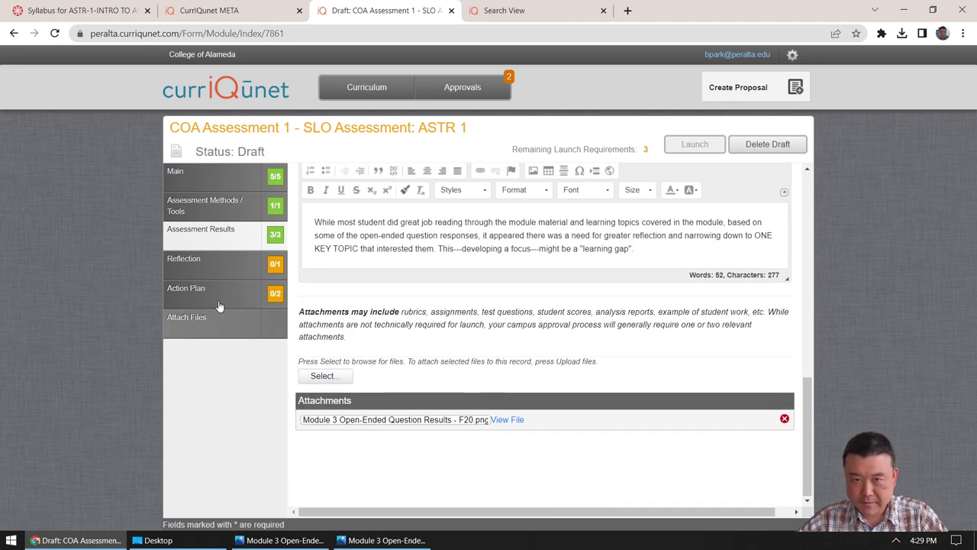
Answer the Reflection prompt on the previous action plan with N/A and save it
click(195, 261)
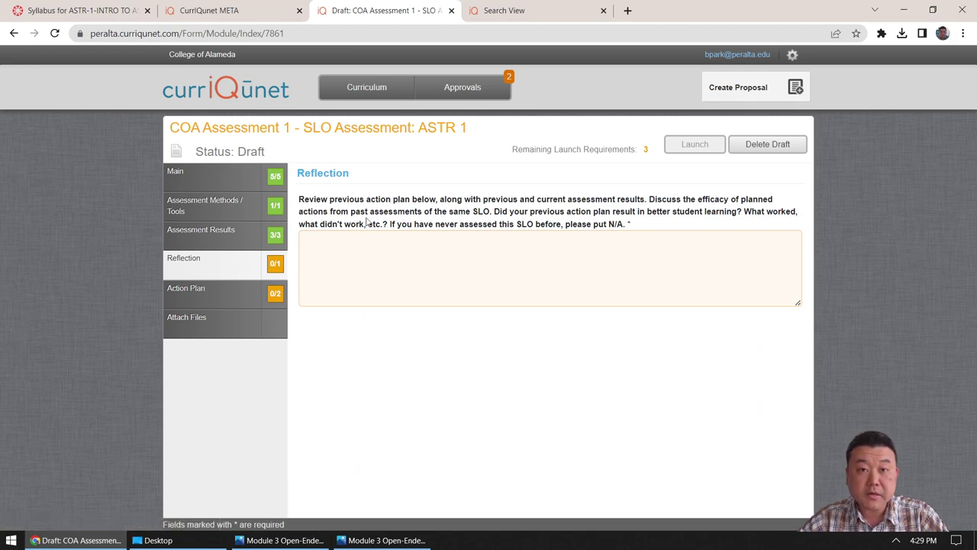
drag(329, 200, 434, 200)
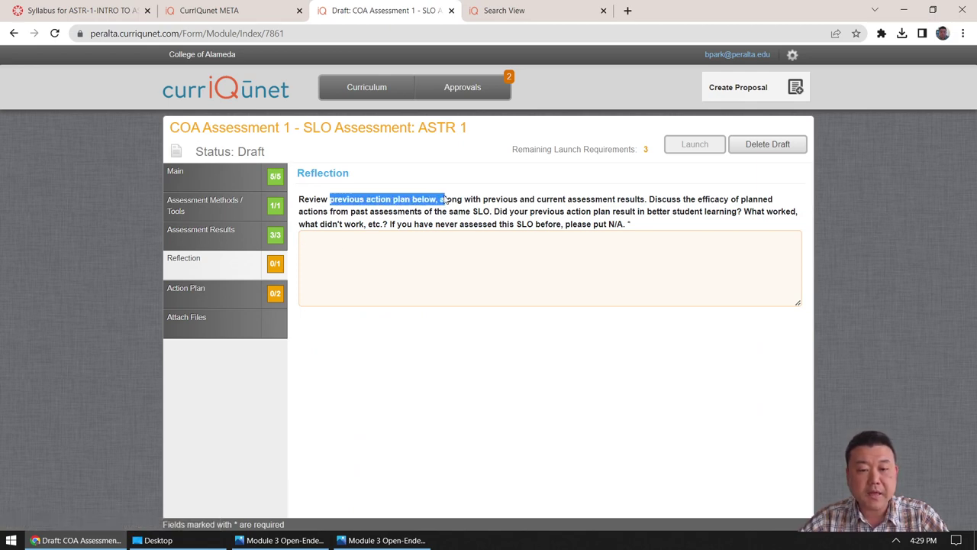
drag(445, 200, 437, 200)
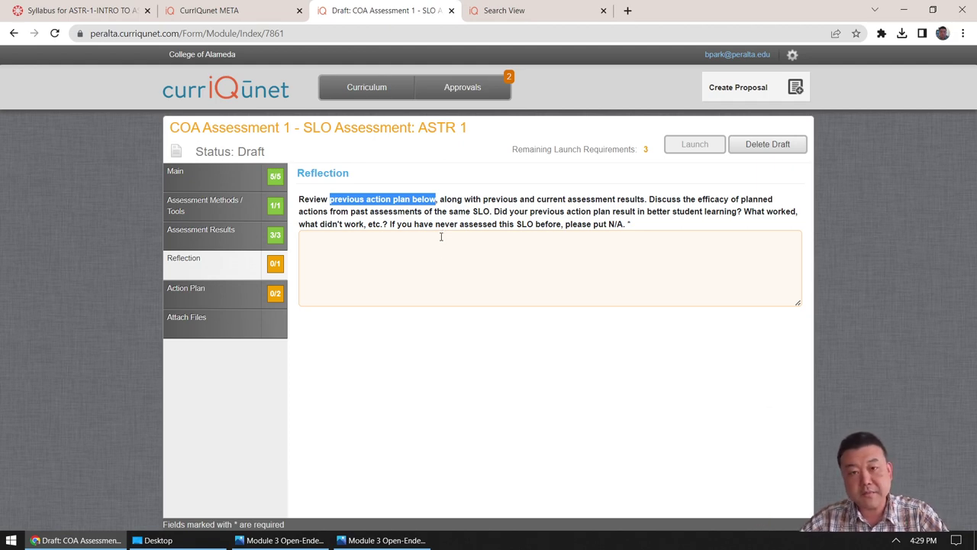
click(440, 269)
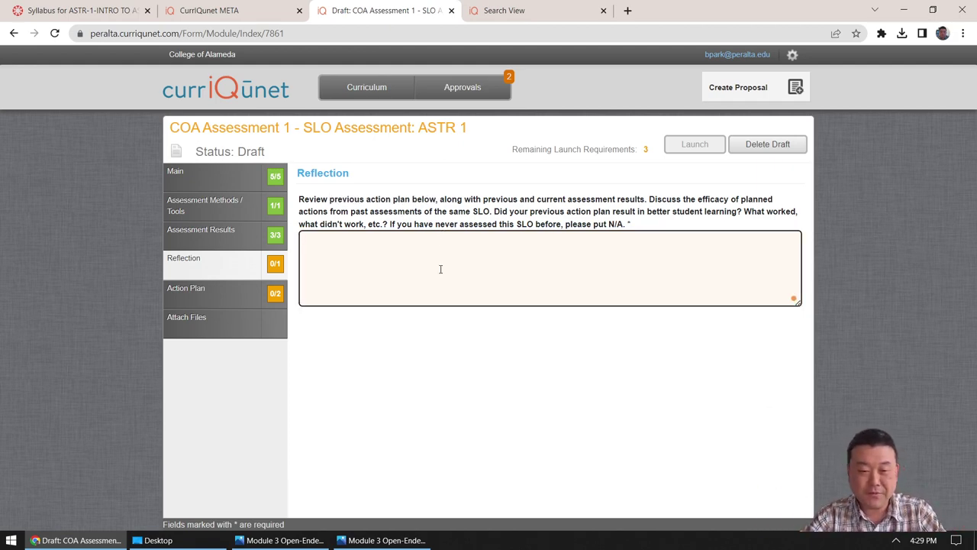
click(246, 322)
click(493, 315)
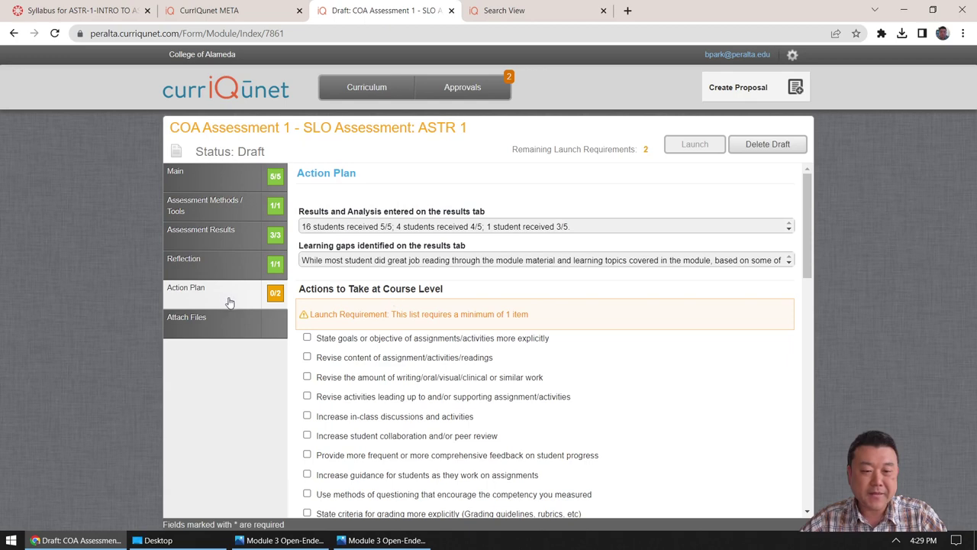
Check 'State goals more explicitly' and plan to ask students for a singular thesis statement
scroll(460, 278, down, 1)
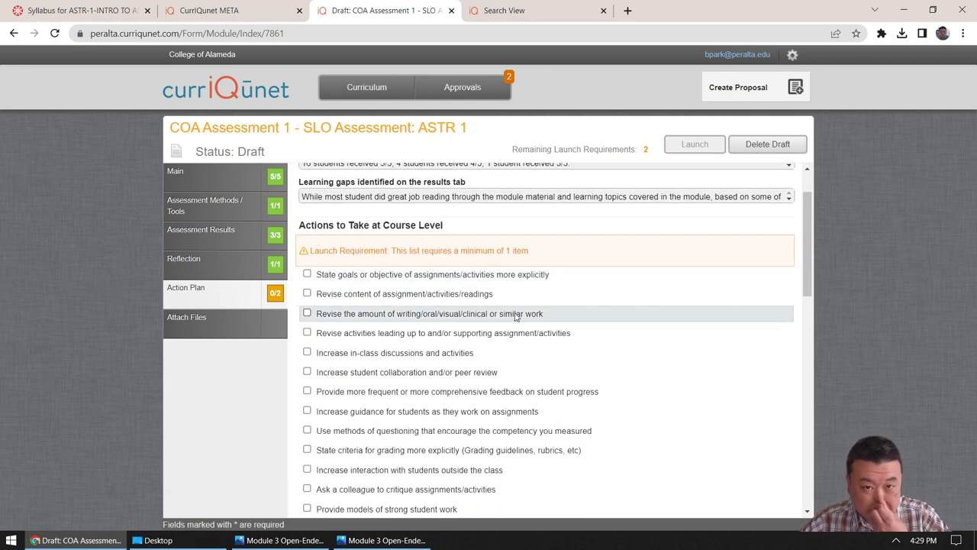
scroll(517, 310, down, 2)
scroll(504, 310, up, 1)
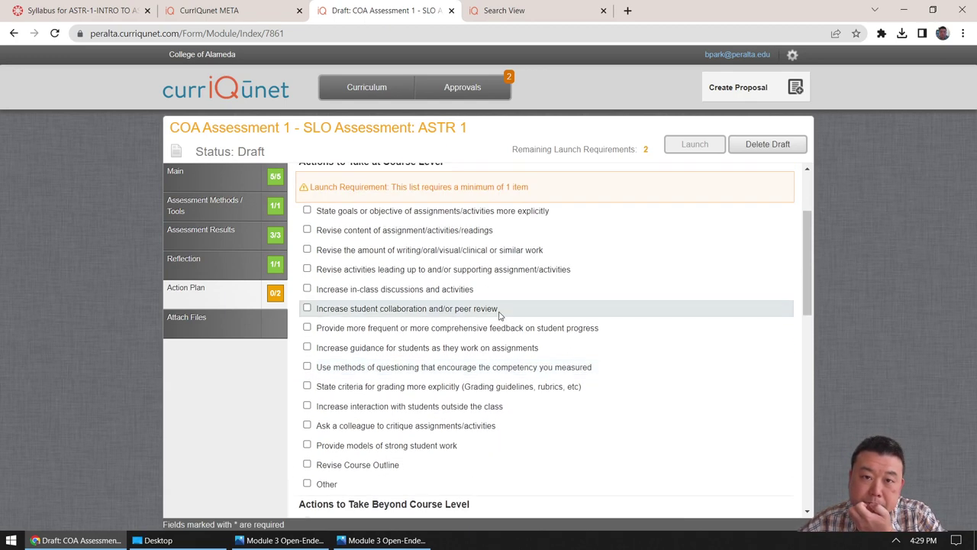
click(307, 210)
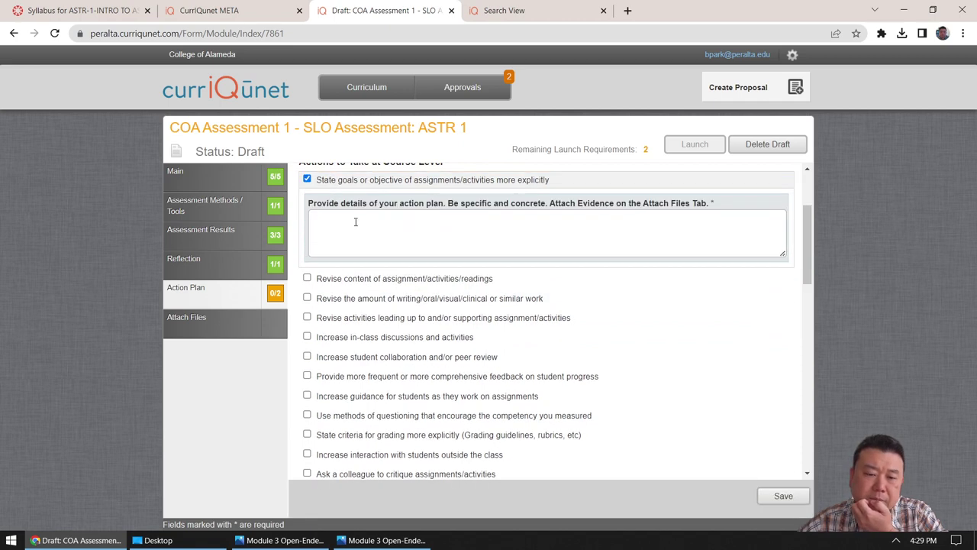
scroll(378, 243, up, 1)
click(396, 311)
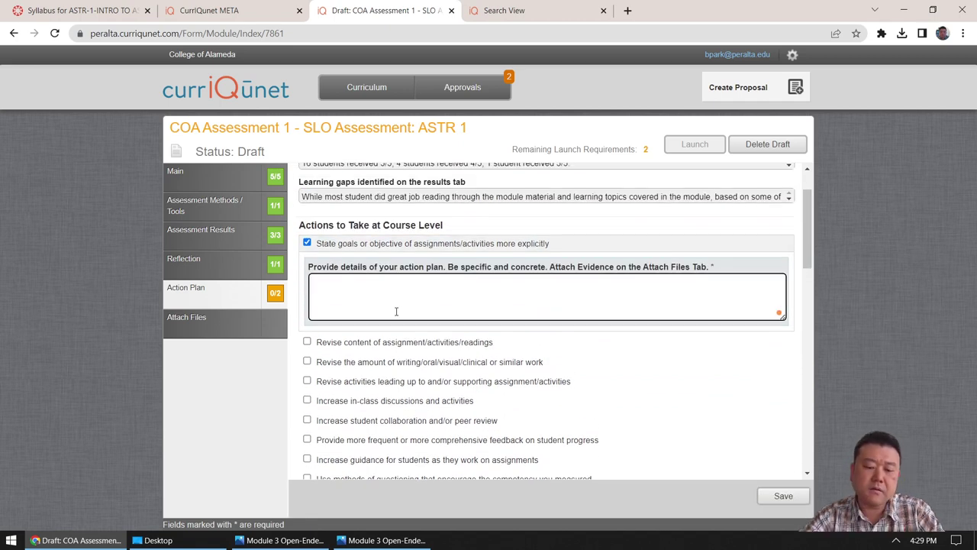
text(I might )
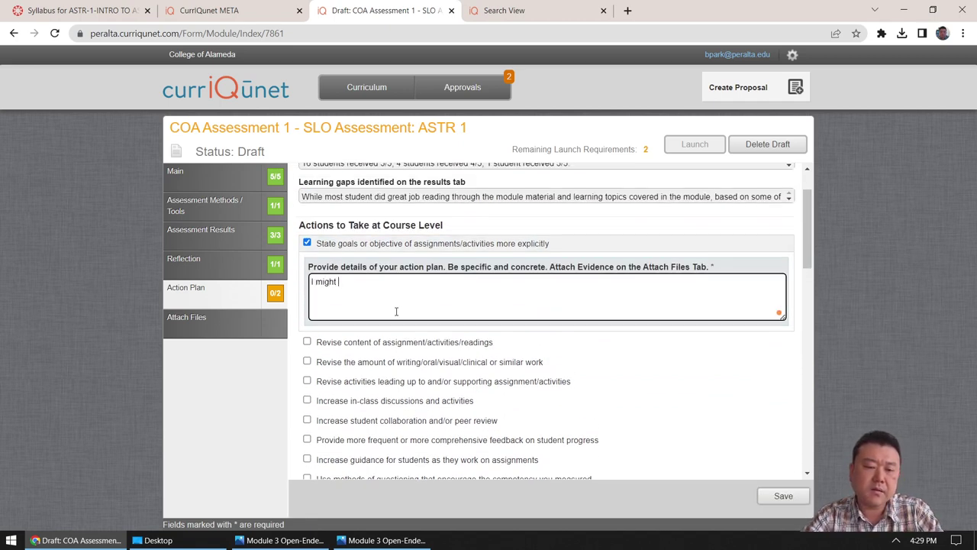
text(adjust the question )
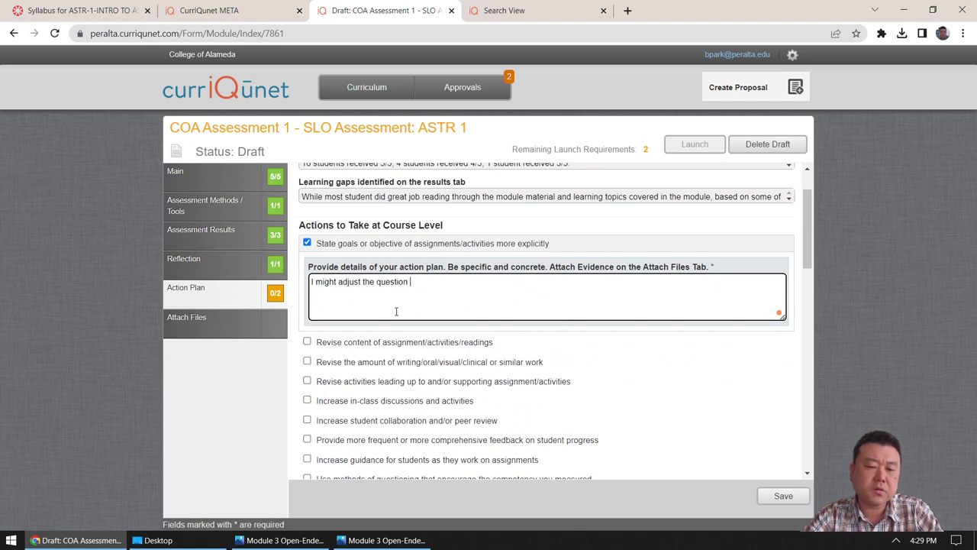
text(prompt to ask students for a sin)
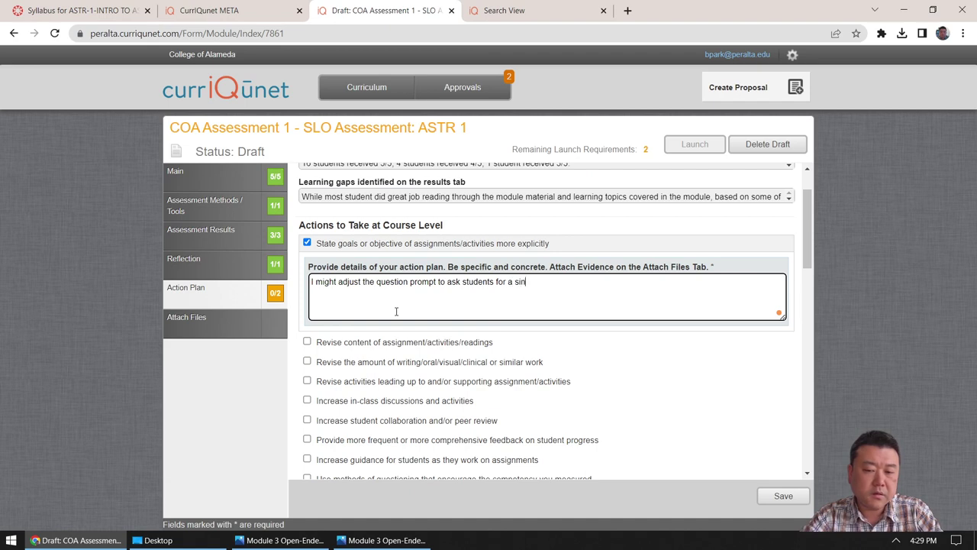
text(gular thesis statement.)
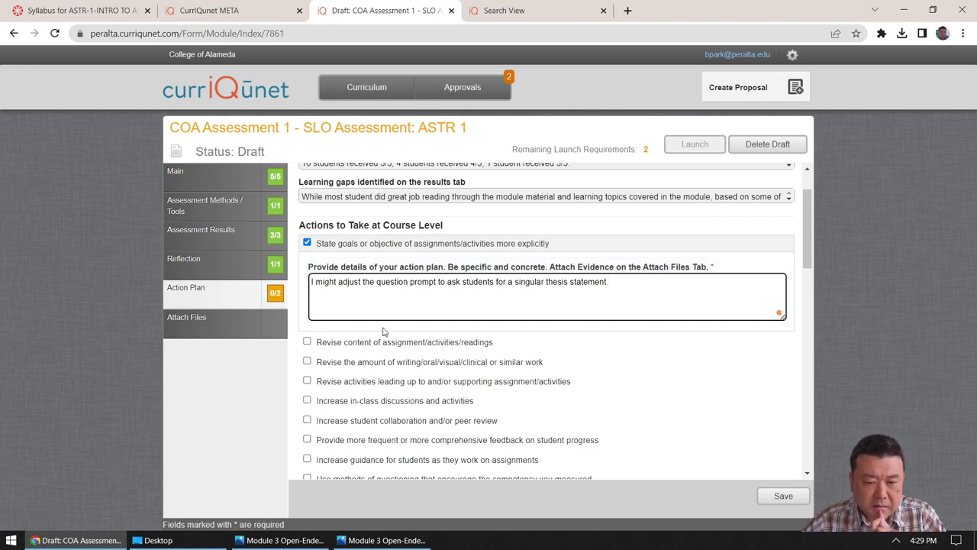
scroll(385, 336, down, 1)
scroll(377, 352, down, 1)
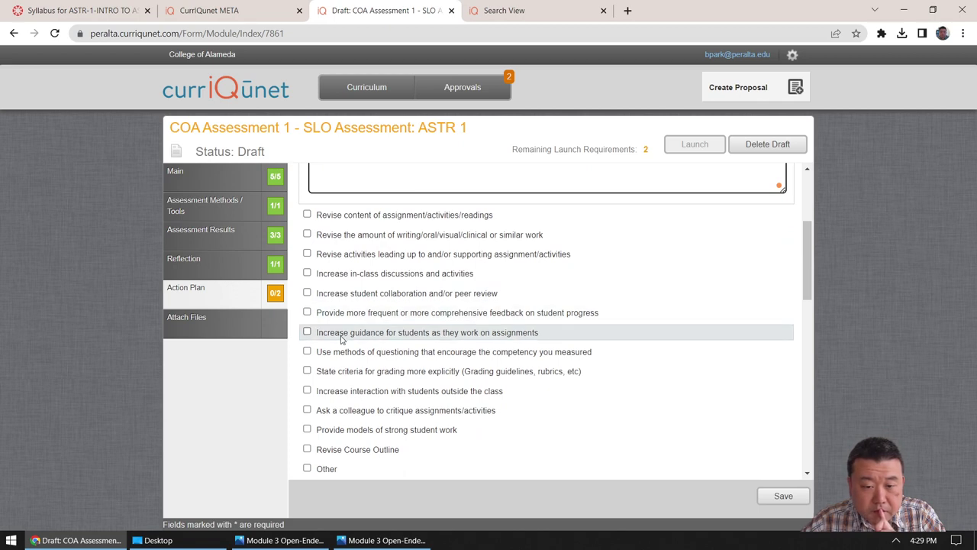
scroll(342, 351, down, 1)
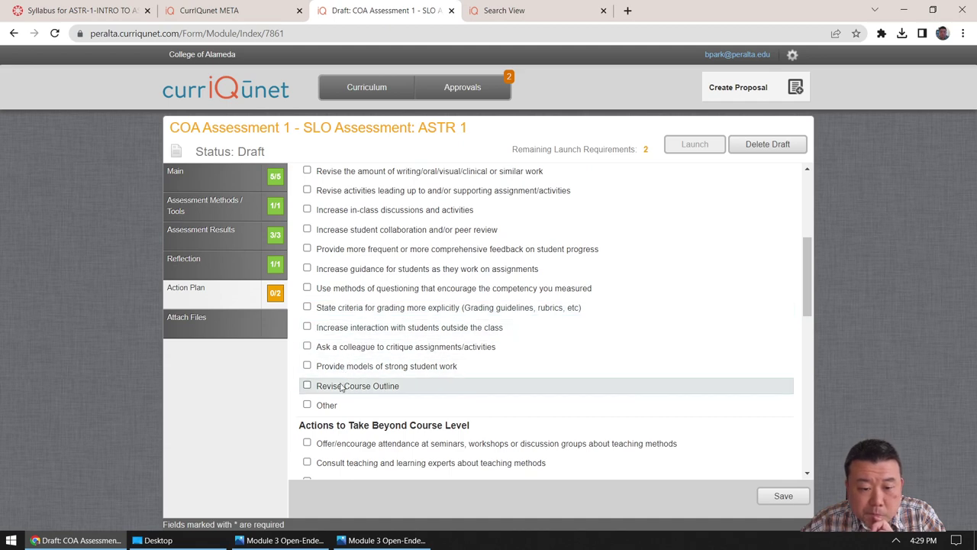
scroll(339, 305, down, 1)
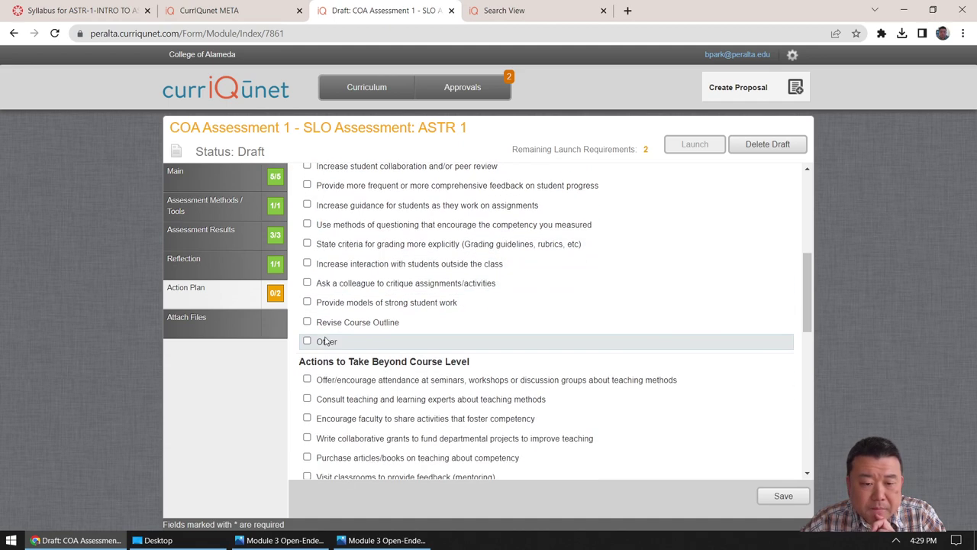
Check Other as an additional course-level action
click(307, 341)
scroll(386, 317, down, 1)
scroll(386, 318, down, 1)
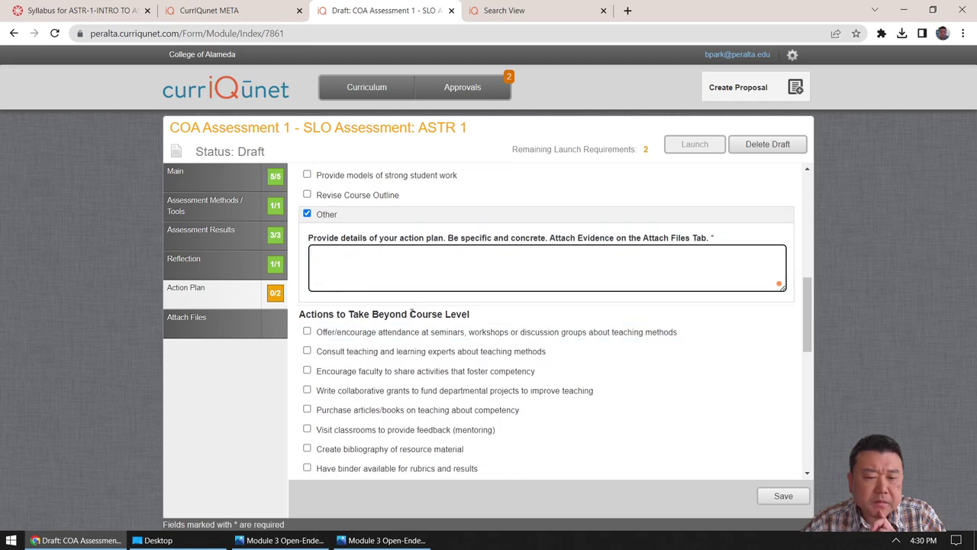
Describe Other as more structured-writing guidance: a thesis sentence plus a few supporting sentences
click(446, 268)
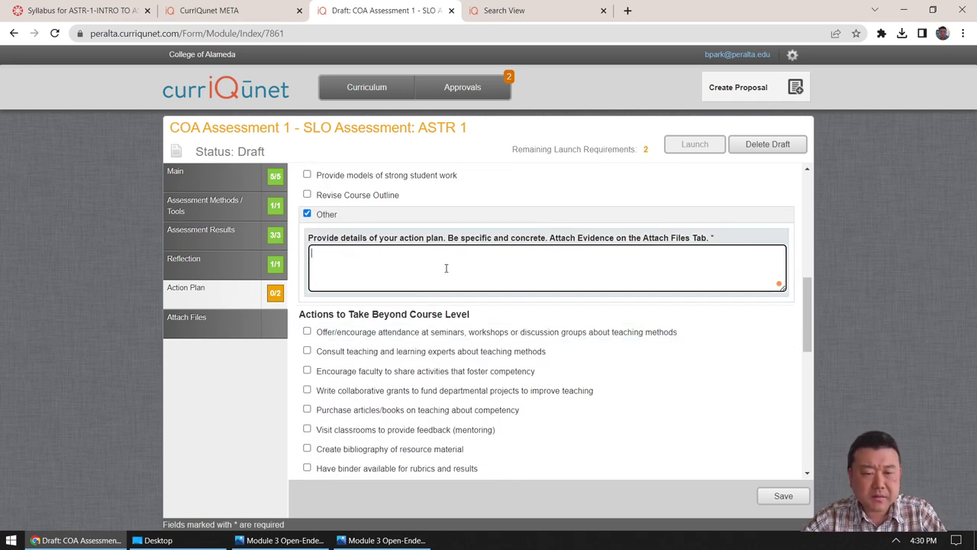
scroll(446, 268, up, 4)
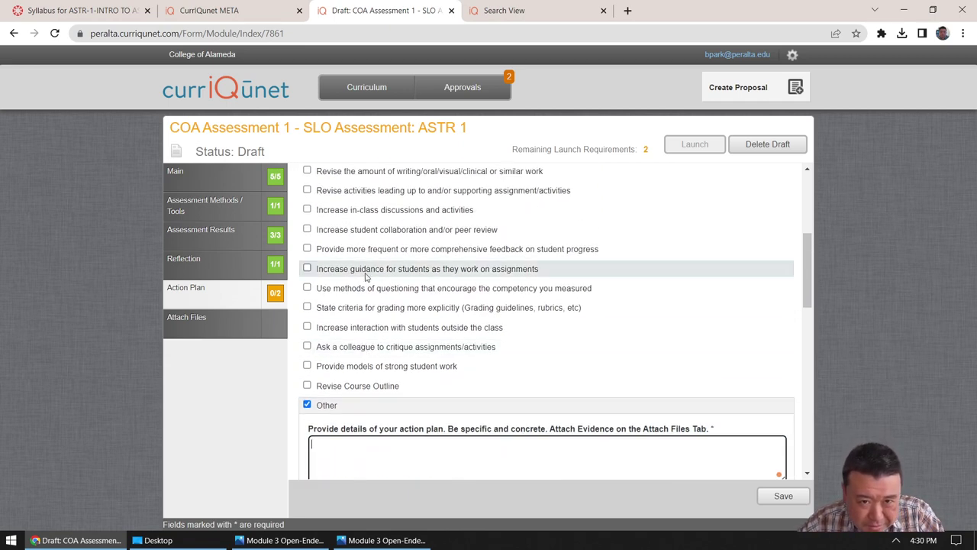
scroll(365, 263, up, 2)
scroll(359, 275, down, 2)
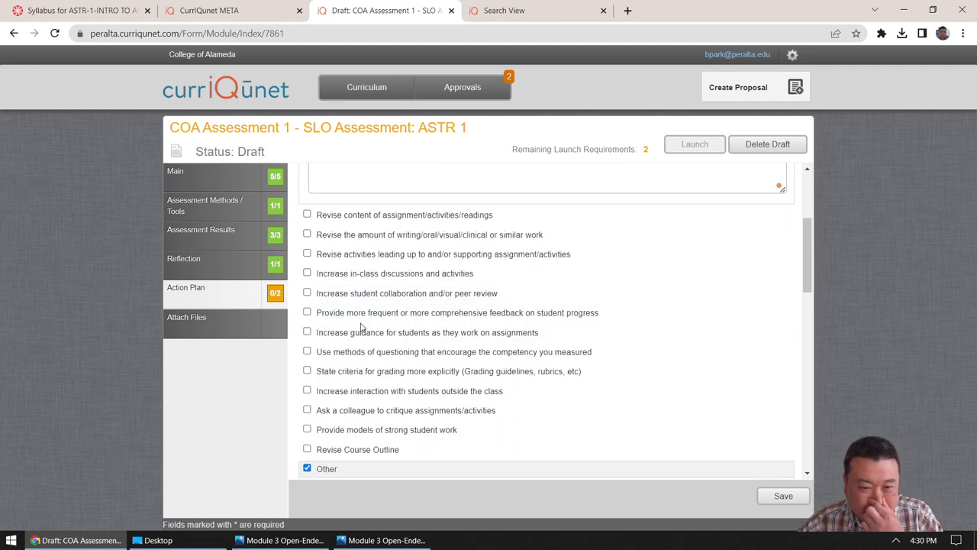
scroll(369, 339, down, 2)
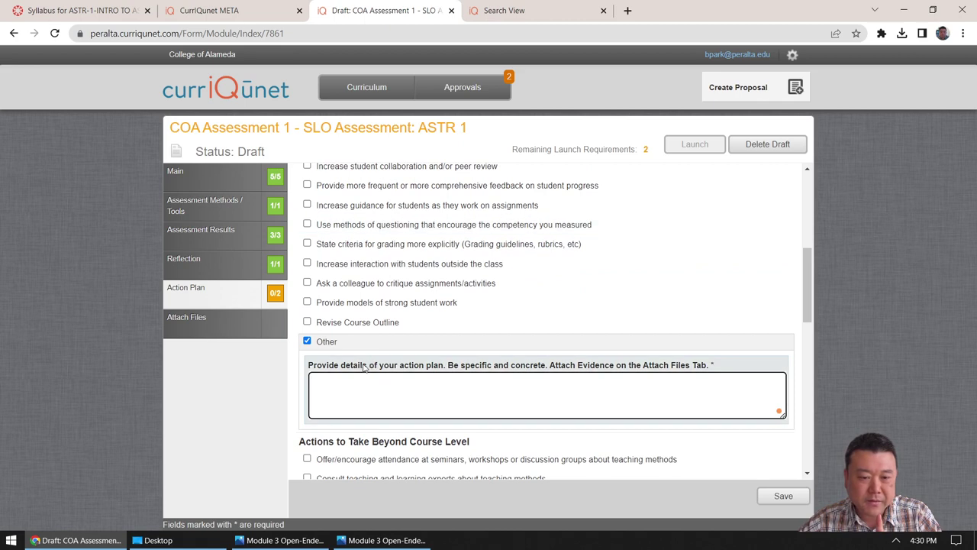
scroll(375, 366, up, 2)
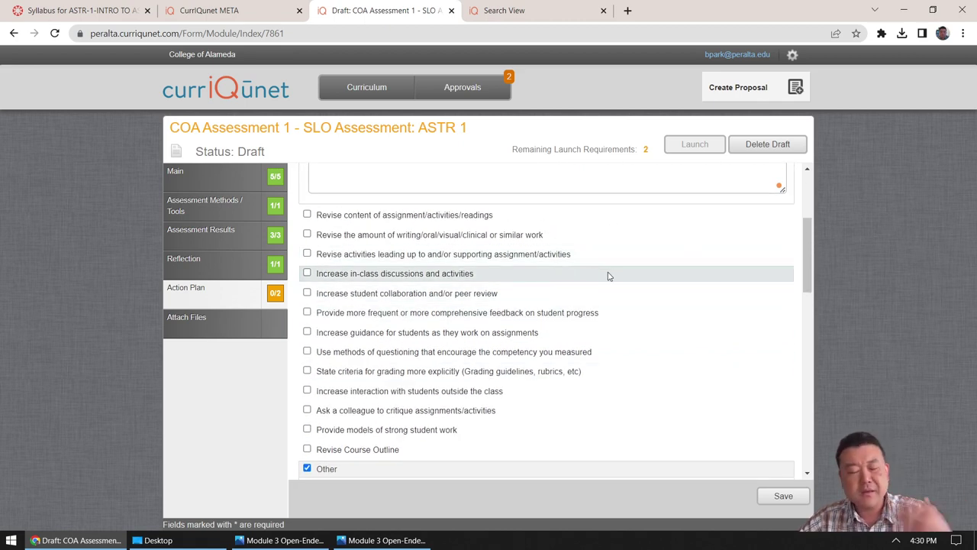
scroll(609, 277, down, 2)
scroll(455, 312, down, 1)
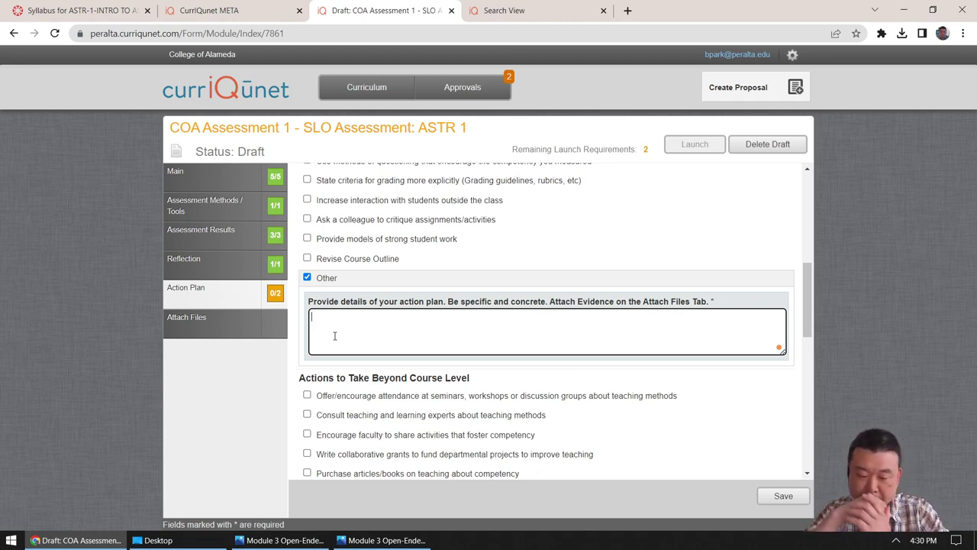
text(ore guidance on )
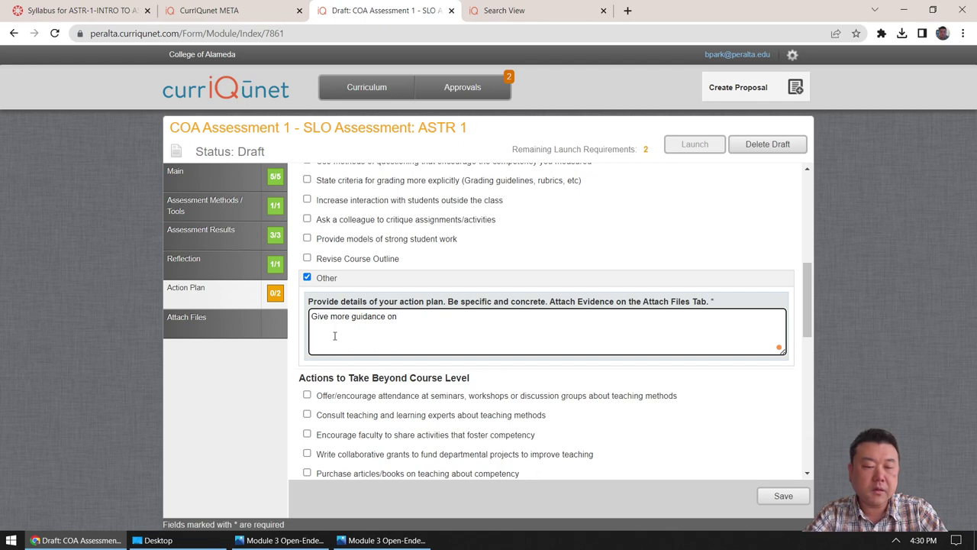
text(structured ()
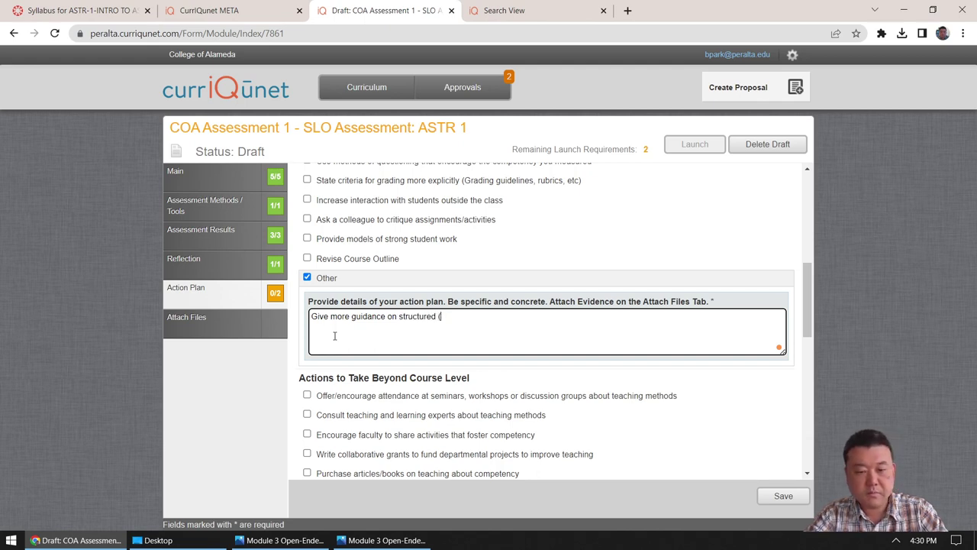
text(in paragraph structure) writing, in the format of)
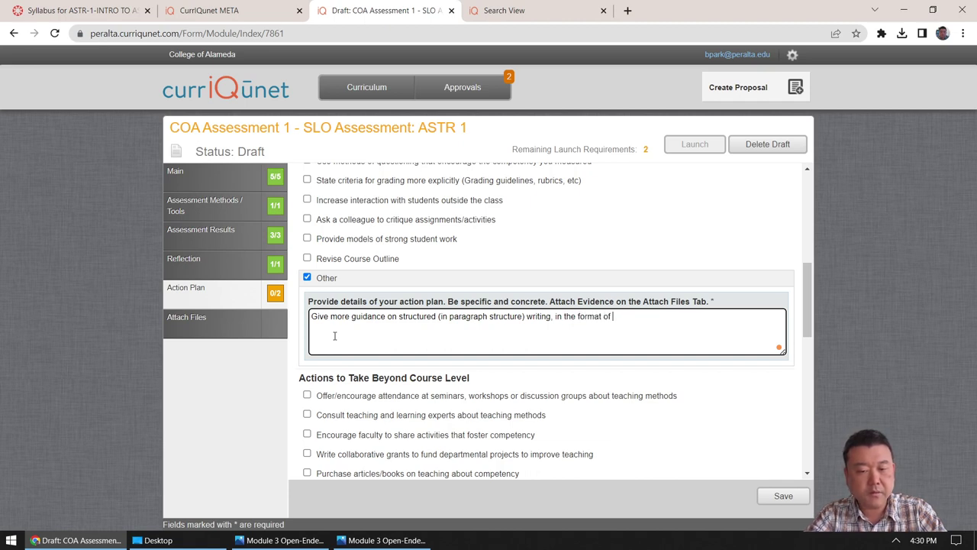
text( a thesis)
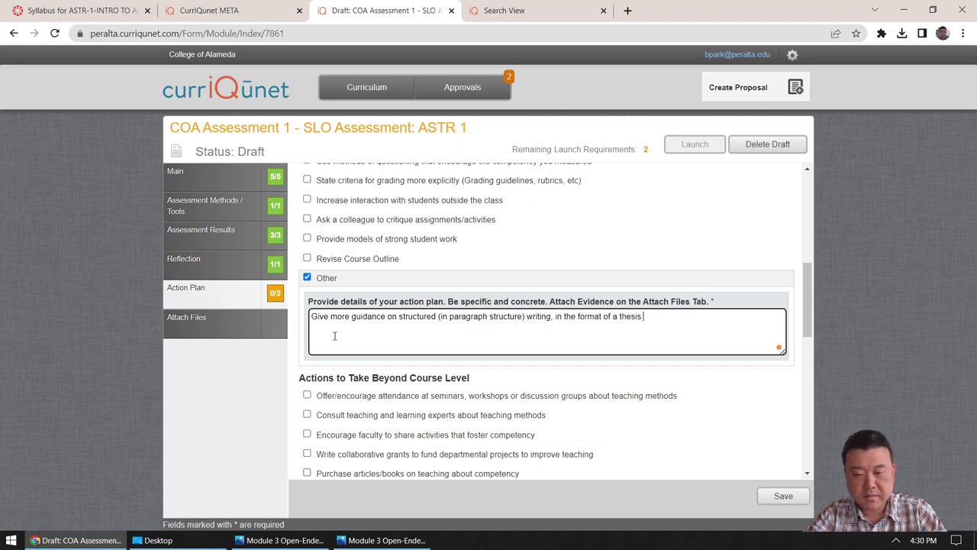
text( sentence per paragra)
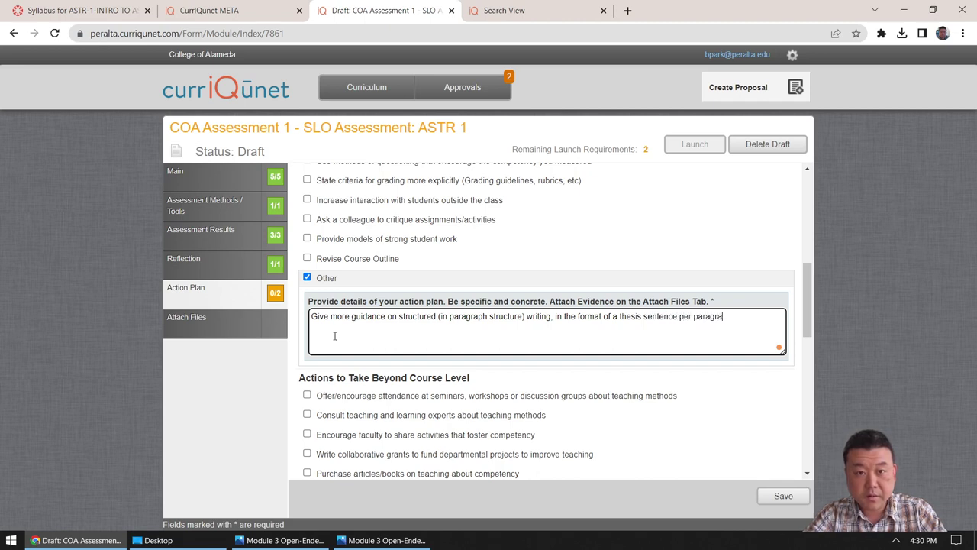
text(ph, followed by a few supporting s)
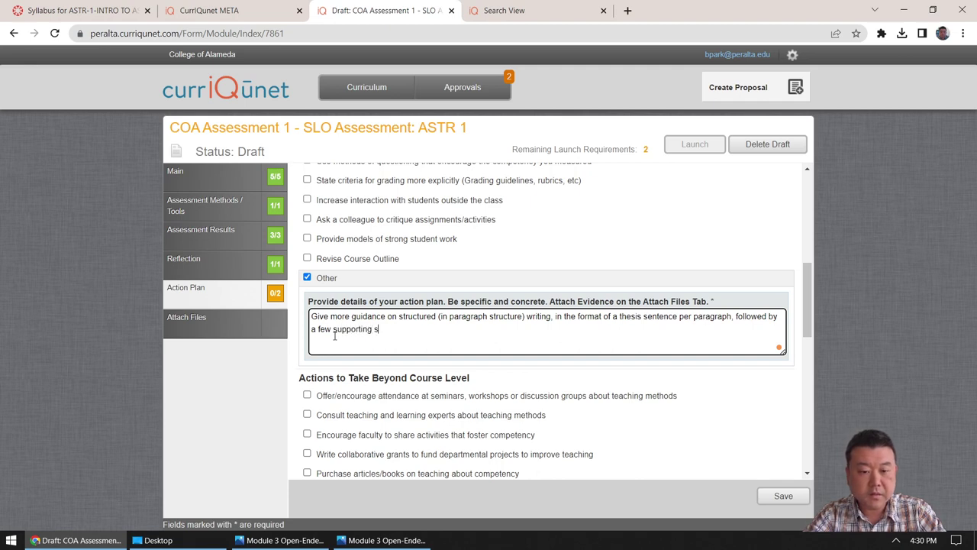
text(tatements)
key(BackSpace)
key(BackSpace)
key(BackSpace)
key(BackSpace)
key(BackSpace)
key(BackSpace)
text(entences.)
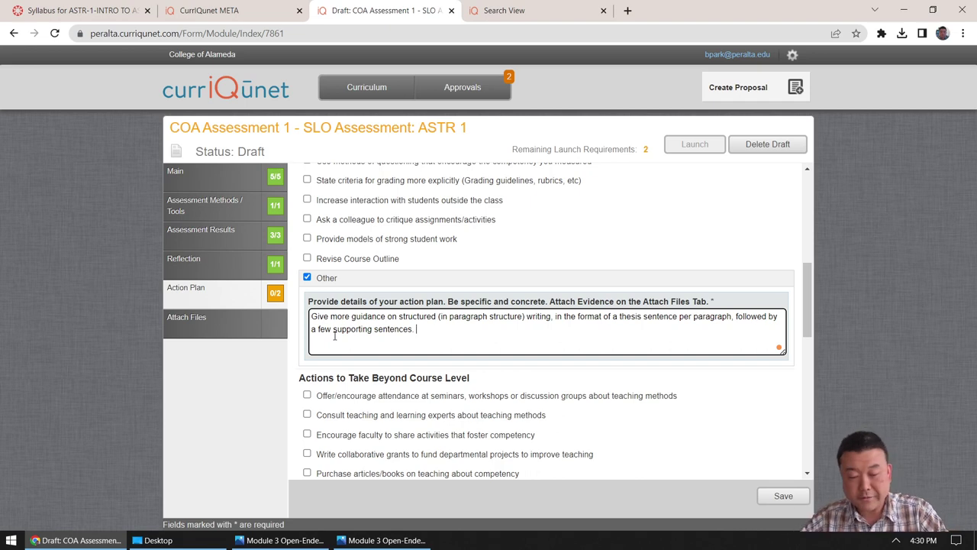
Choose 2023 Fall as the Next Assessment term
scroll(469, 321, down, 1)
scroll(468, 321, down, 5)
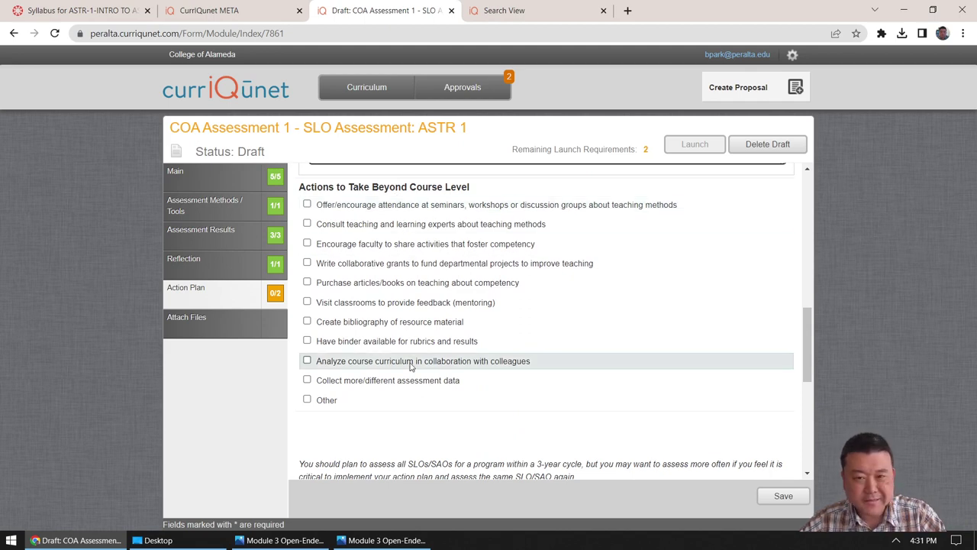
scroll(411, 365, down, 2)
scroll(390, 359, down, 2)
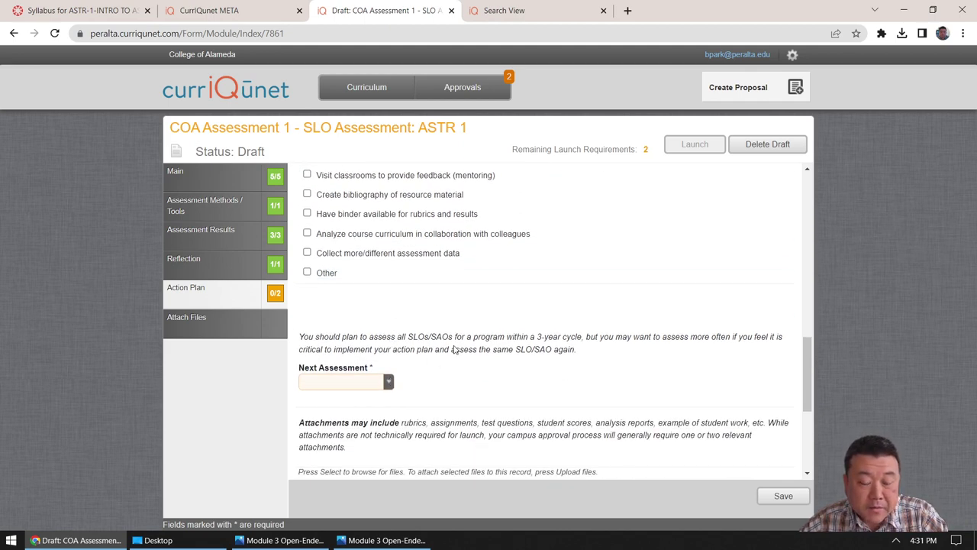
scroll(454, 336, down, 2)
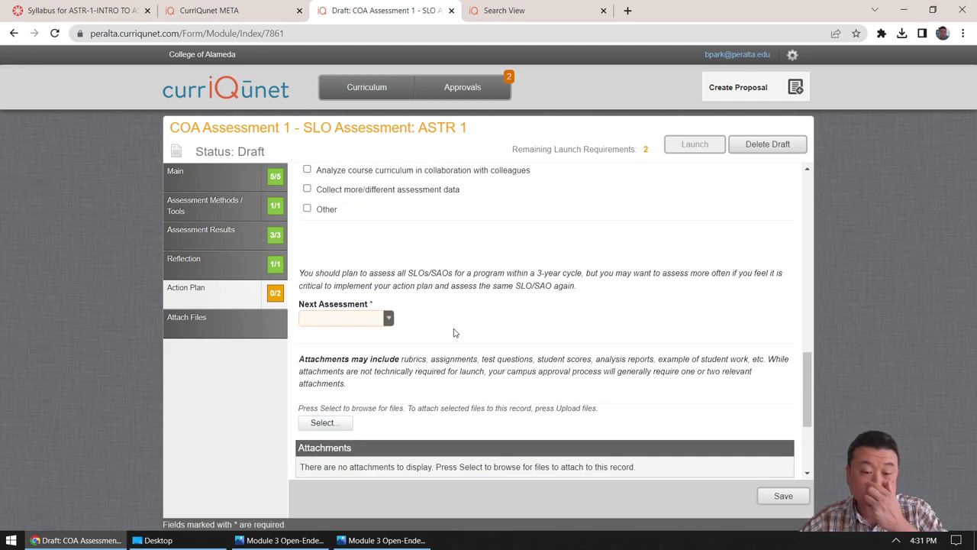
click(388, 319)
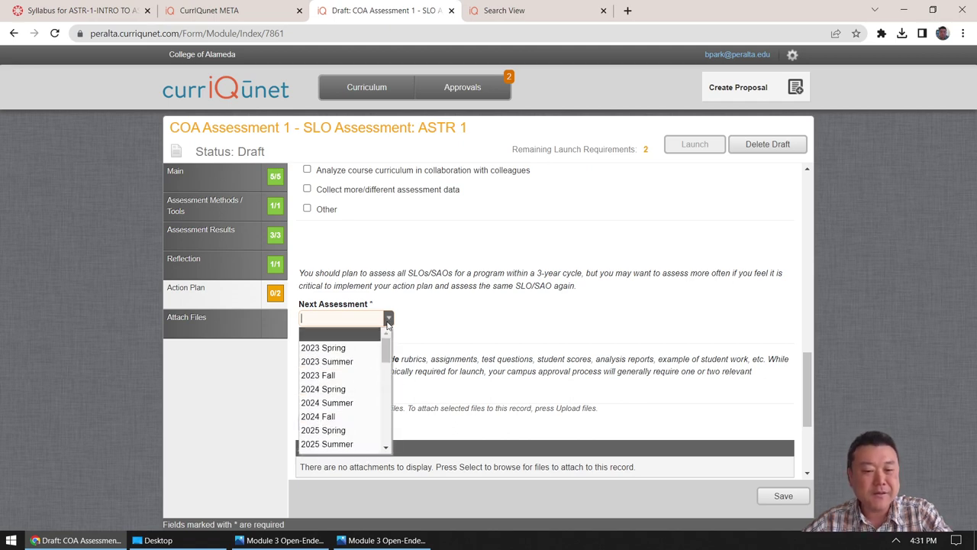
click(348, 376)
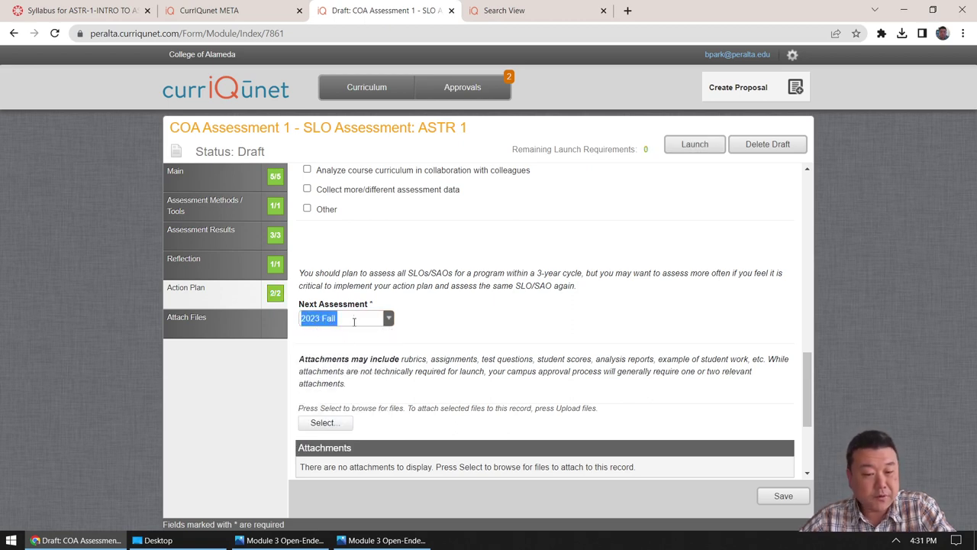
click(334, 341)
Save the completed Action Plan
scroll(367, 330, down, 1)
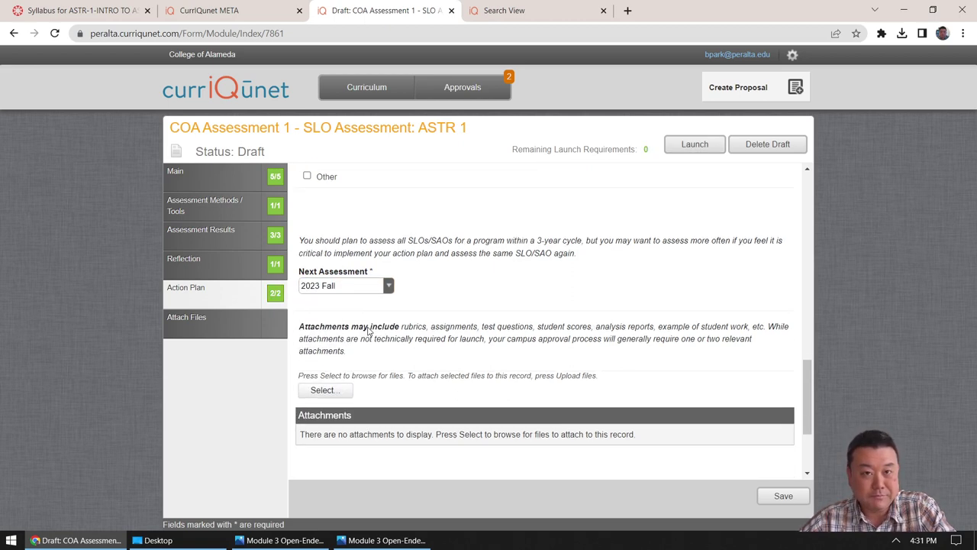
scroll(368, 330, down, 1)
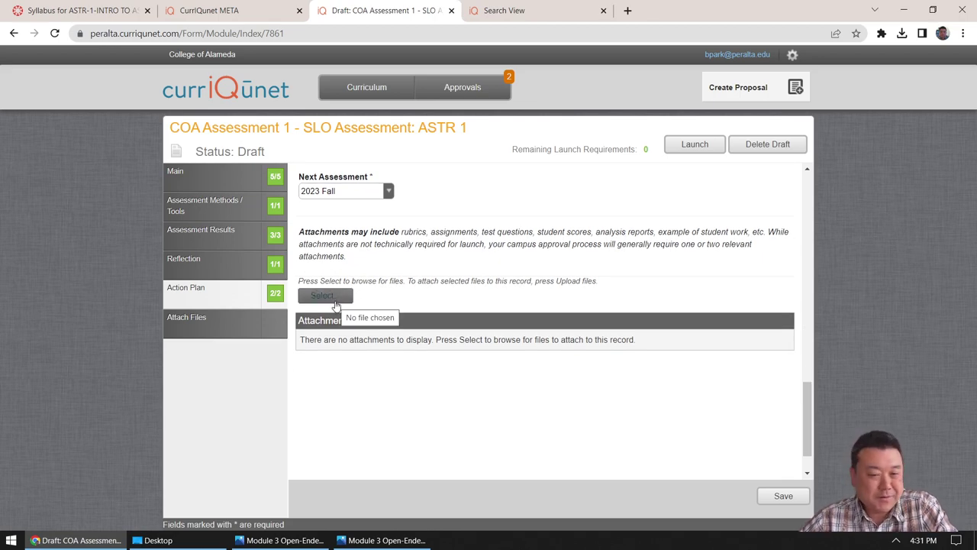
click(782, 495)
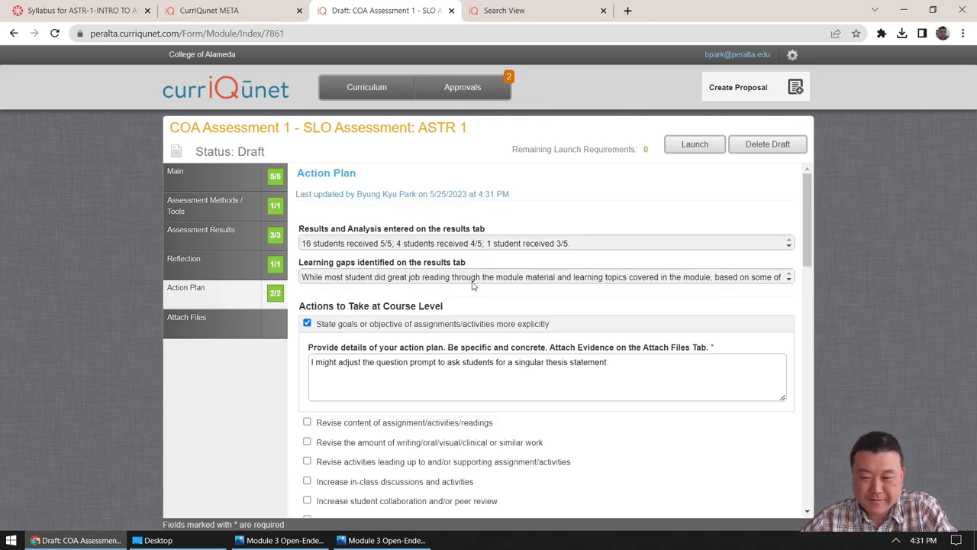
scroll(526, 294, down, 15)
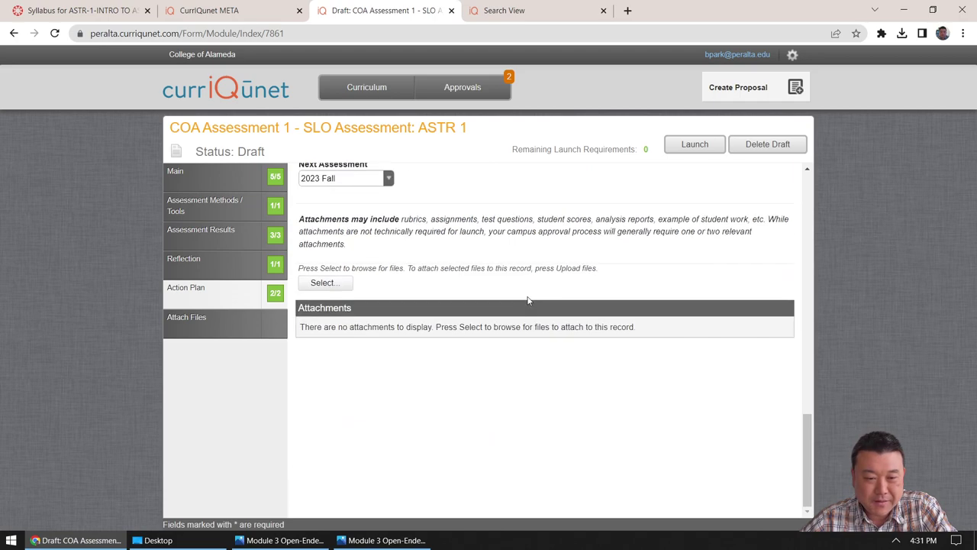
Review the Attach Files section listing the two Module 3 Open-Ended Question images
scroll(526, 302, up, 15)
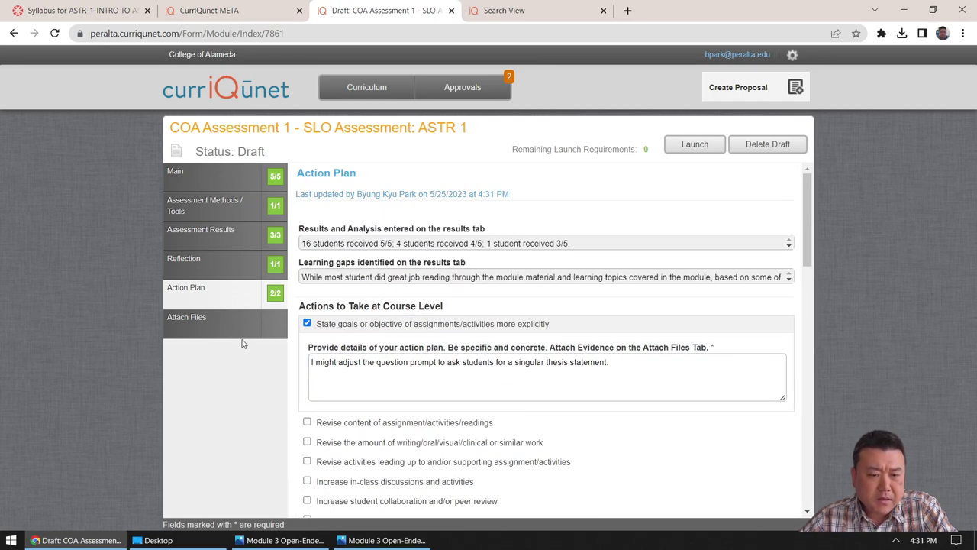
click(206, 335)
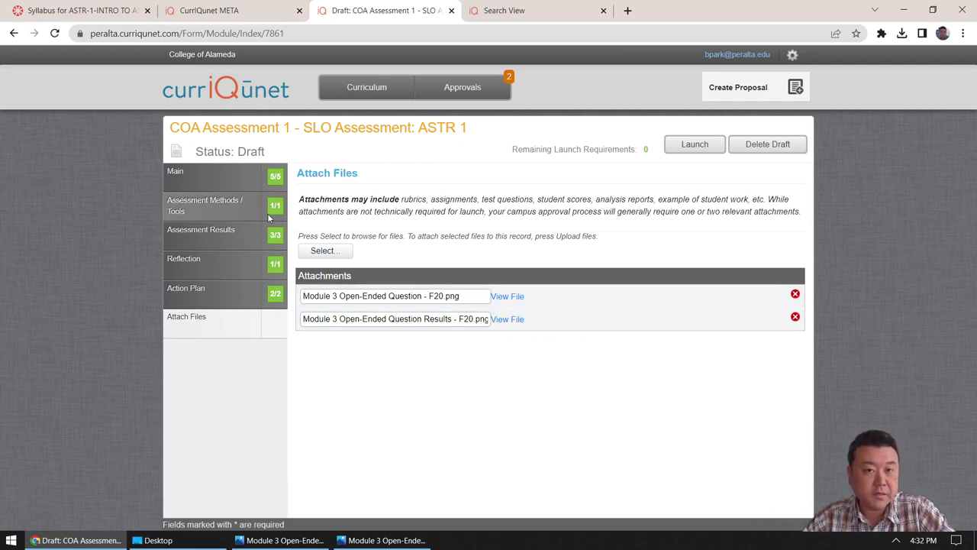
Review the Main, Assessment Methods / Tools and Assessment Results sections, ending back on Main
click(232, 182)
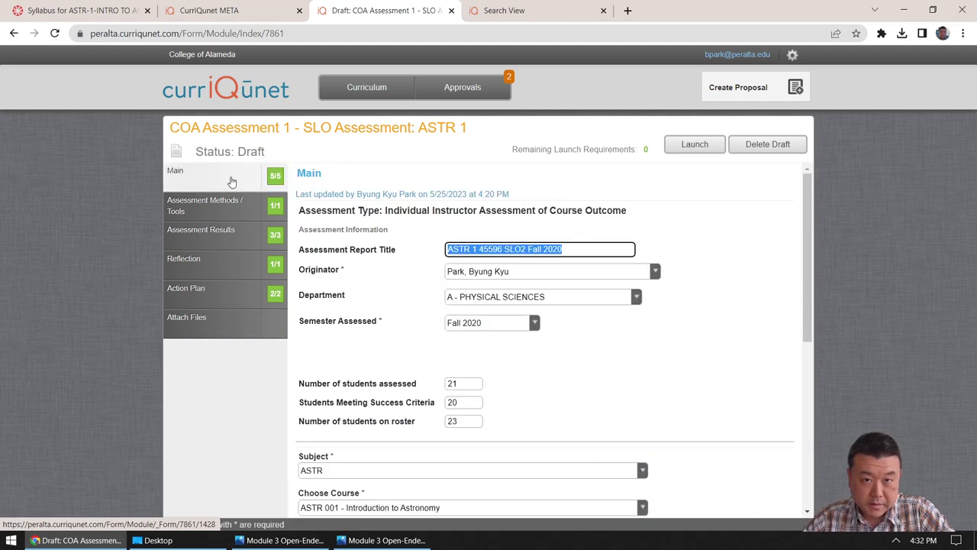
scroll(457, 265, down, 3)
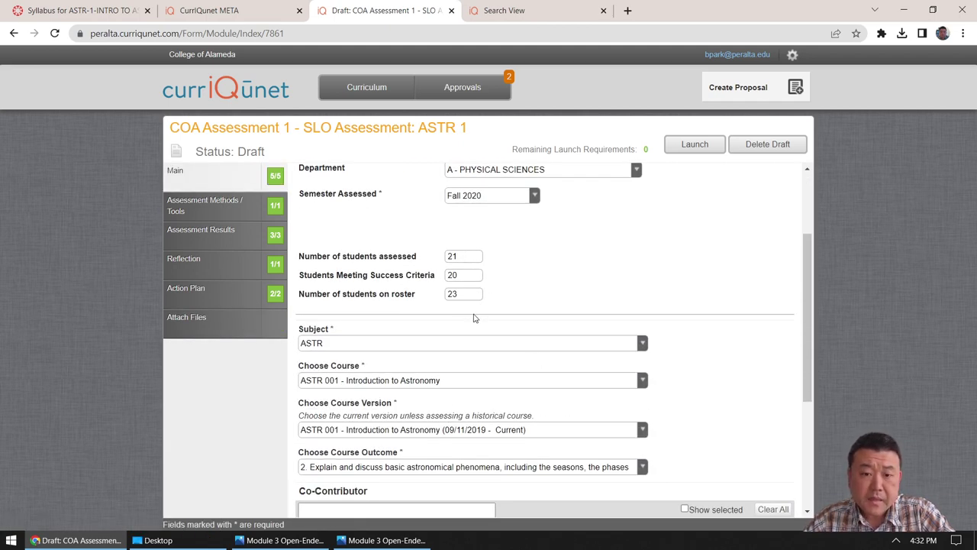
scroll(601, 309, down, 3)
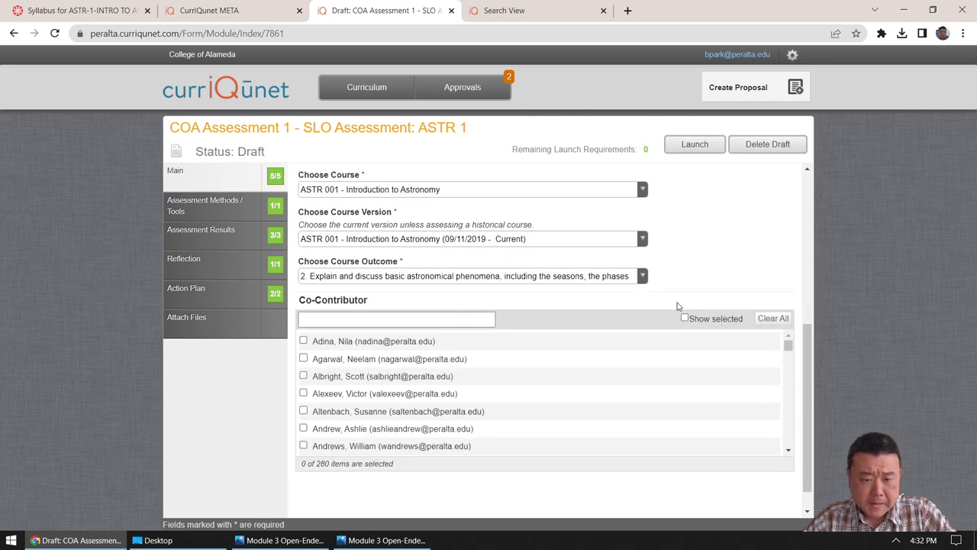
scroll(701, 304, up, 5)
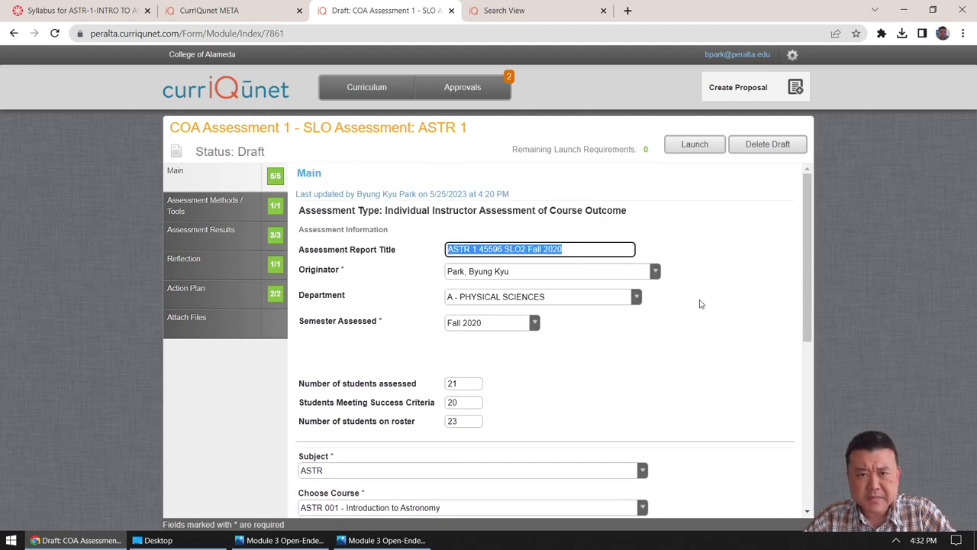
click(218, 214)
click(236, 243)
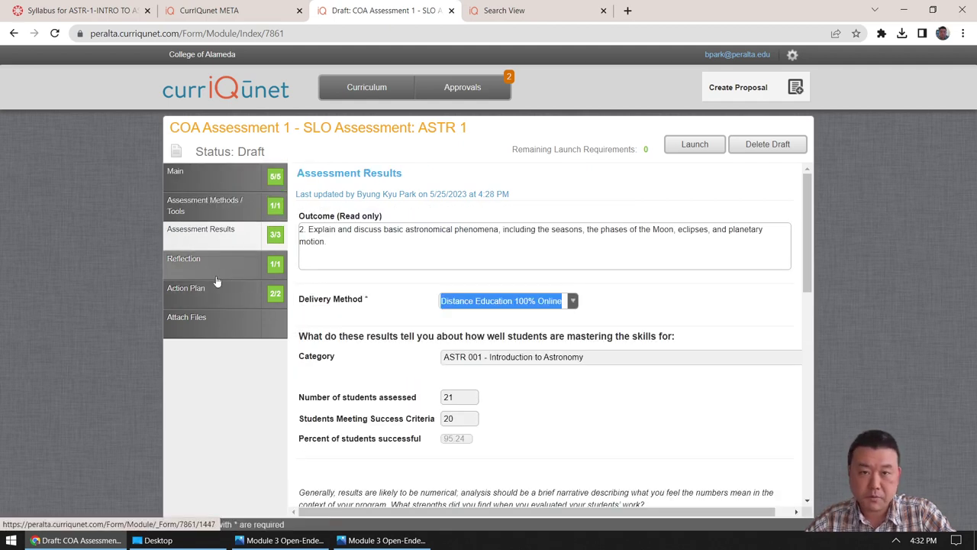
click(229, 181)
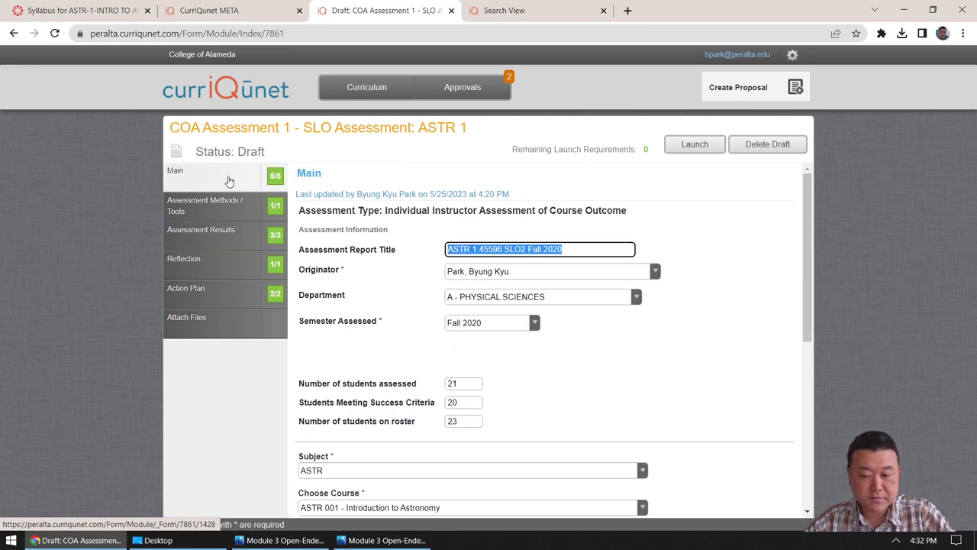
Launch the ASTR 1 45596 SLO2 Fall 2020 assessment and confirm it, sending it to COA - SLO Coordinator
click(702, 151)
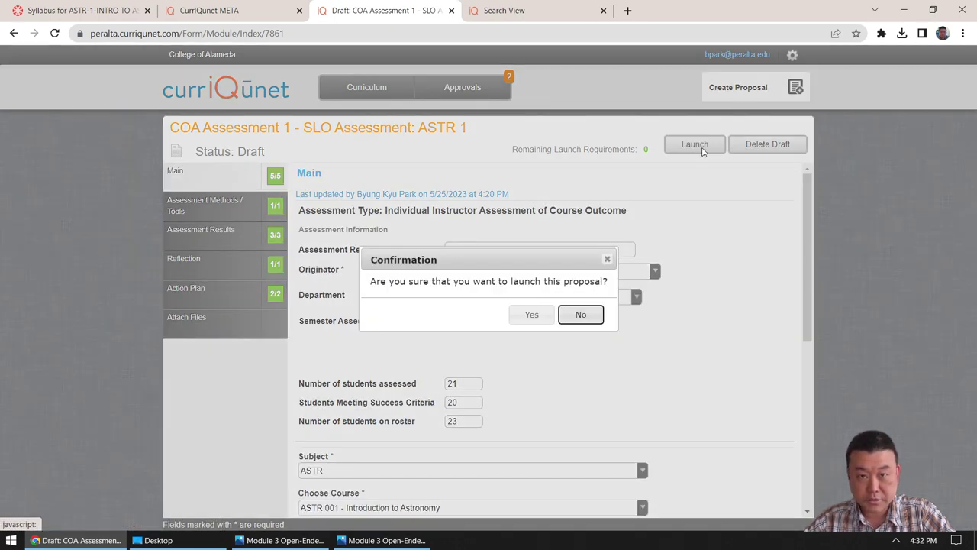
click(531, 315)
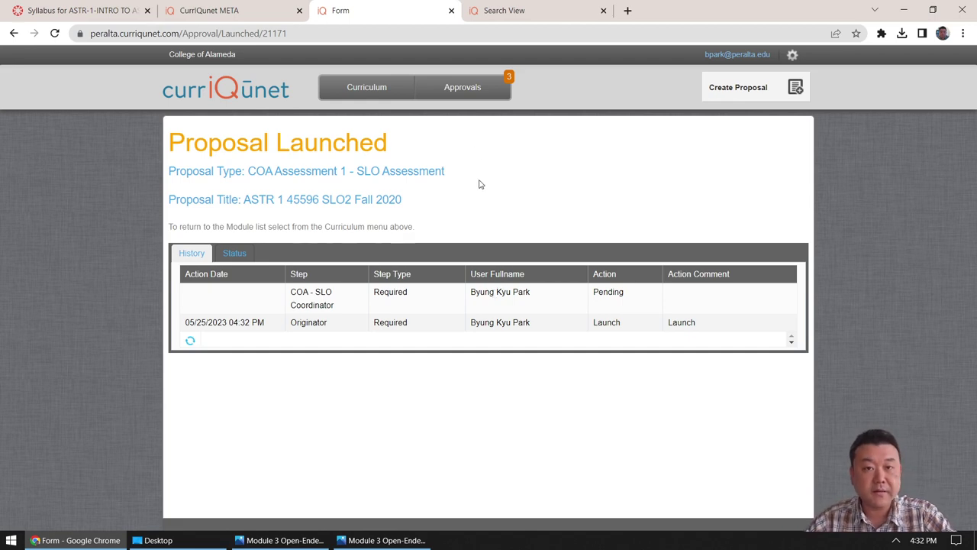
Mark the pending ASTR 1 approval as Reviewed with the comment 'Looks great' and commit it
click(467, 92)
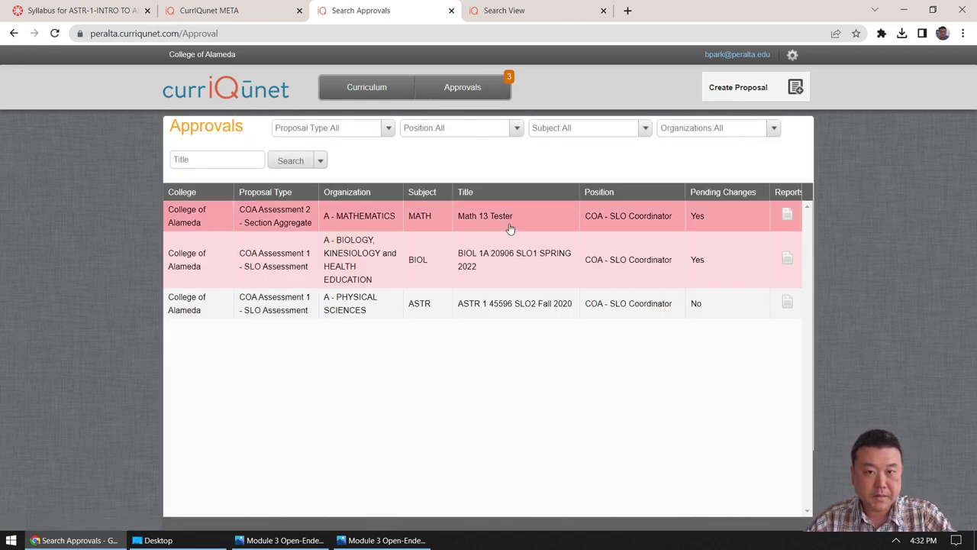
click(371, 313)
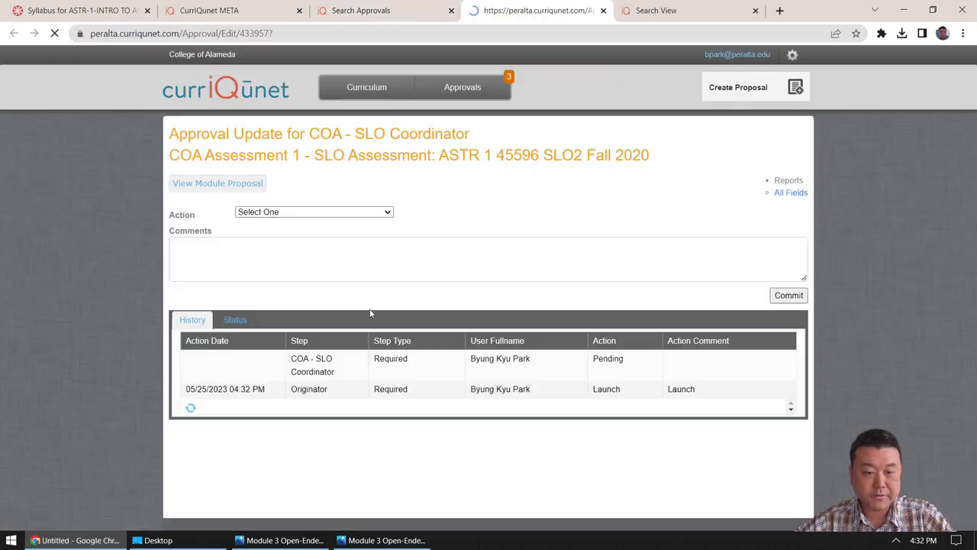
click(355, 213)
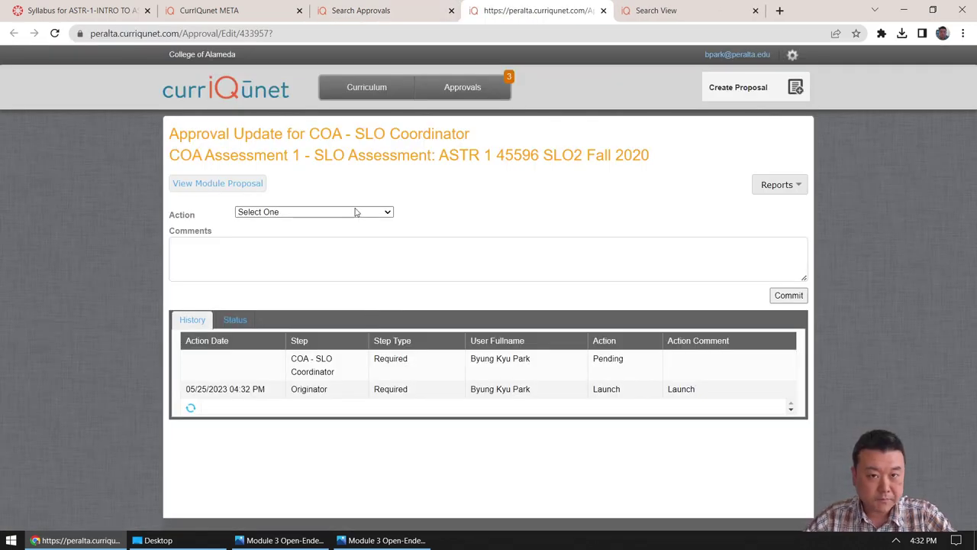
click(301, 243)
click(292, 254)
text(Looks great!)
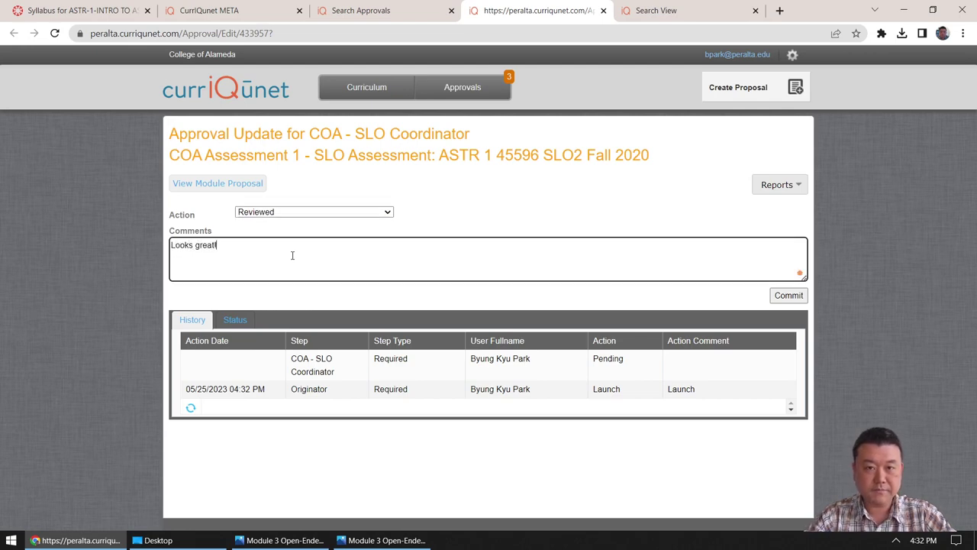
drag(251, 259, 175, 252)
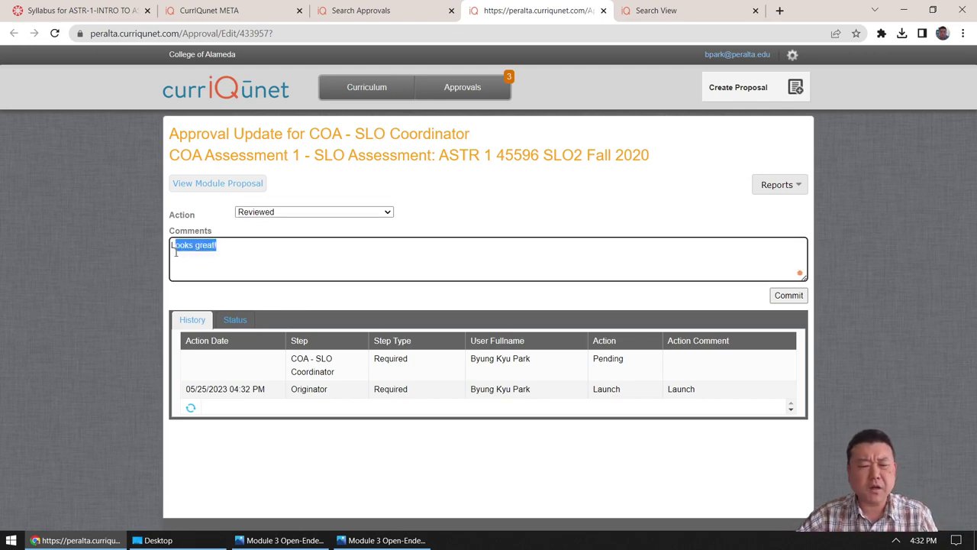
click(291, 255)
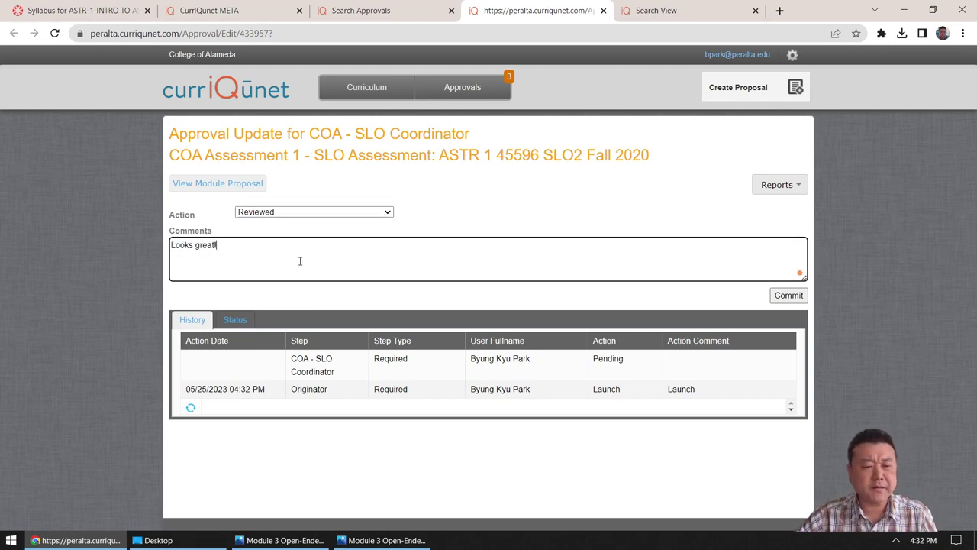
click(789, 297)
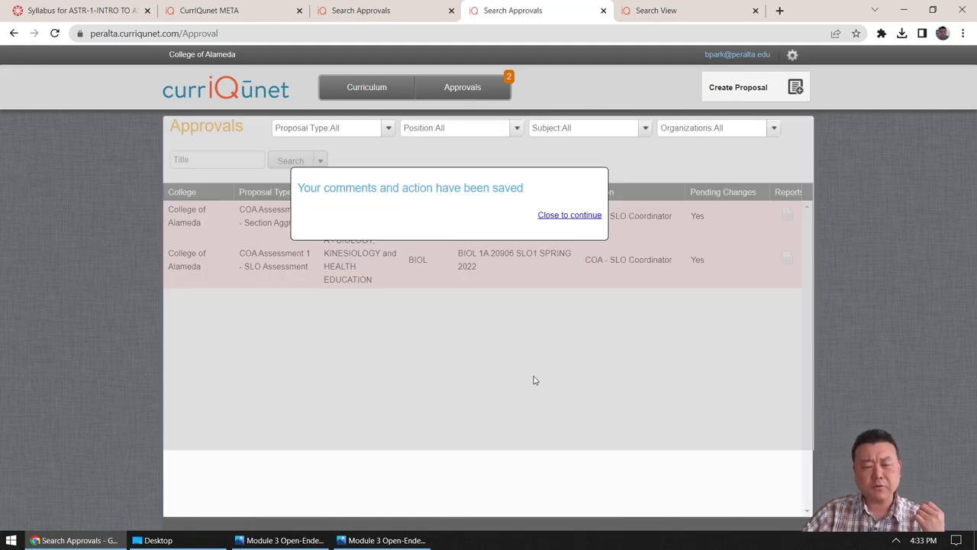
Refresh the ASTR results and check the SLO2 Fall 2020 history's pending Curriculum Specialist--College step
click(556, 219)
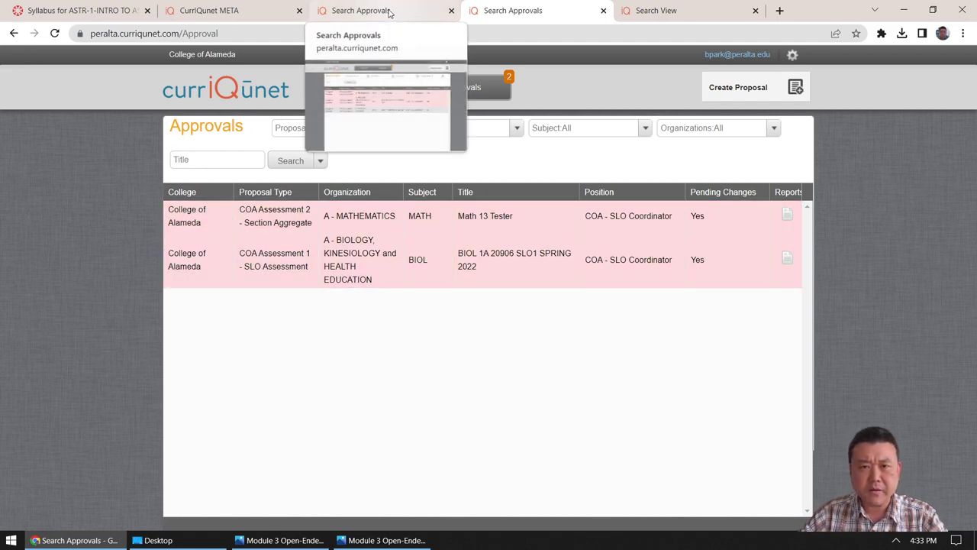
click(655, 11)
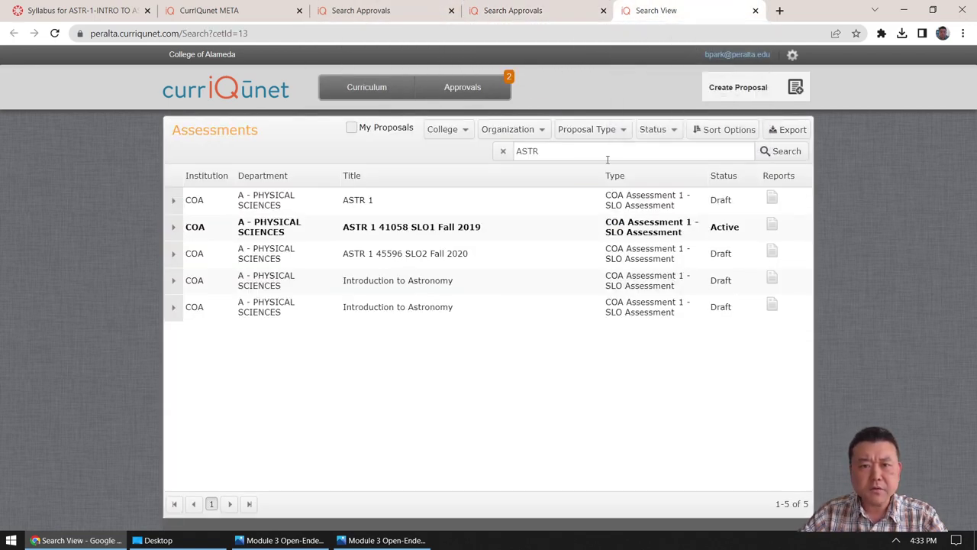
click(797, 153)
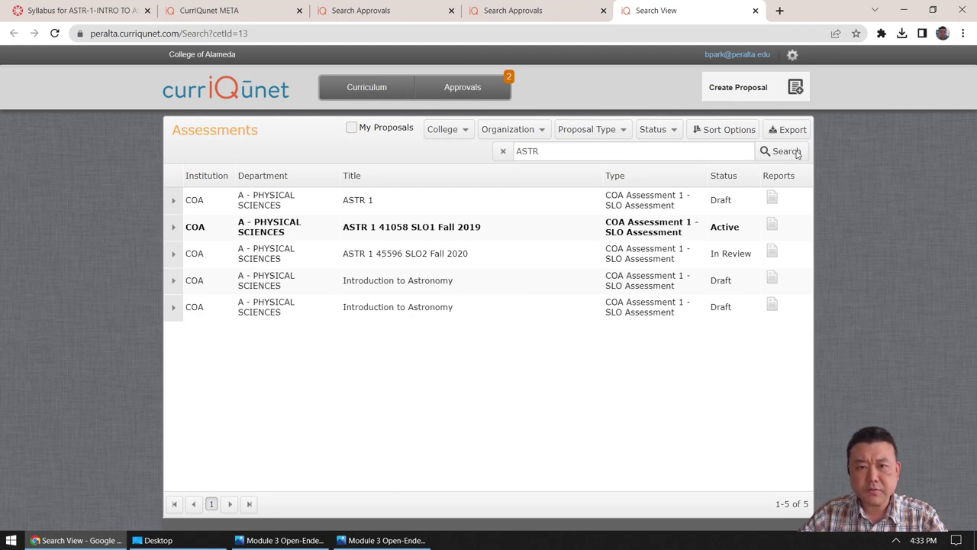
click(635, 260)
click(634, 261)
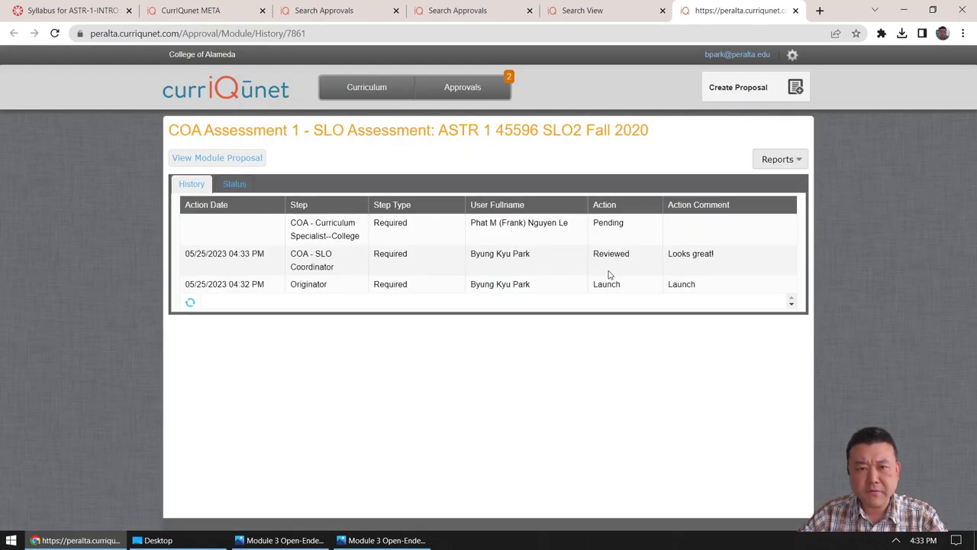
drag(627, 226, 287, 226)
click(237, 235)
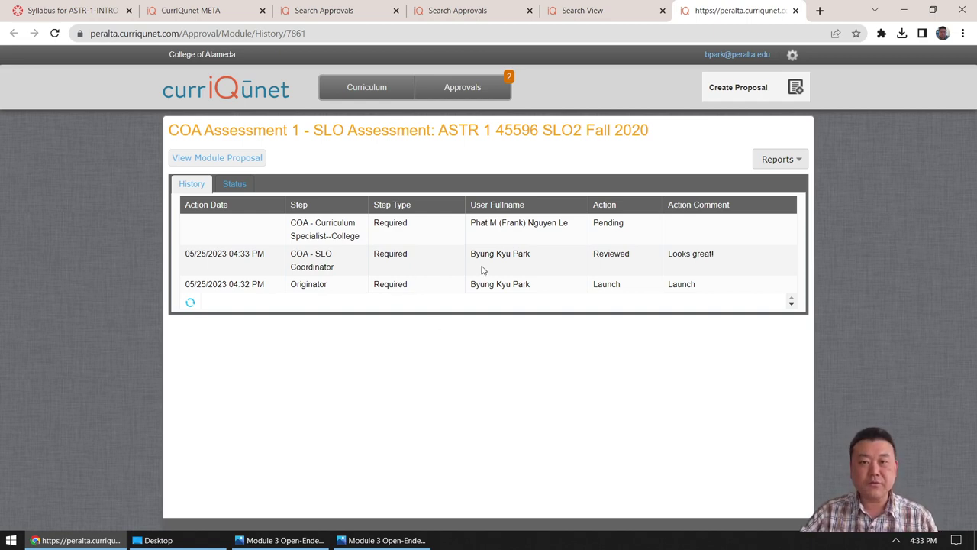
Start a new proposal of type COA Assessment 1 - SLO Assessment
click(779, 94)
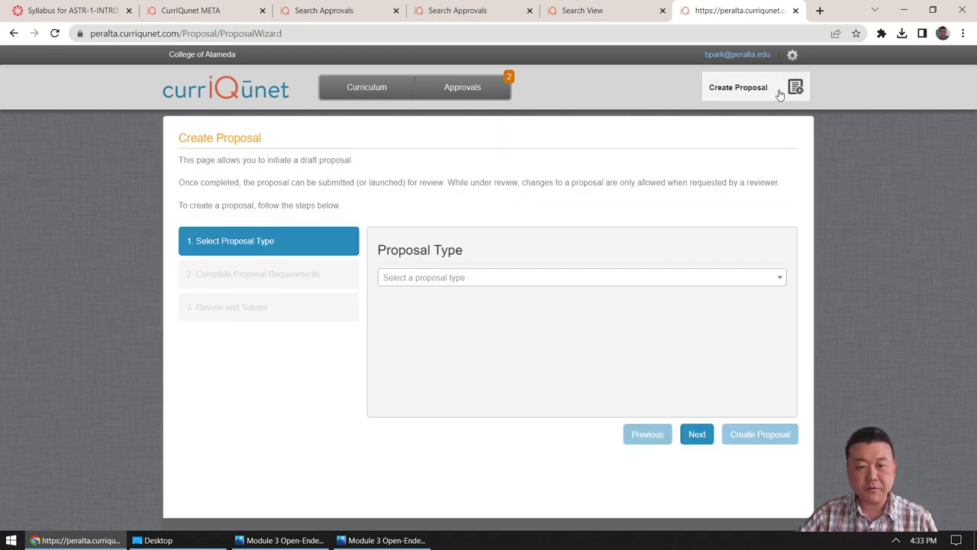
click(771, 283)
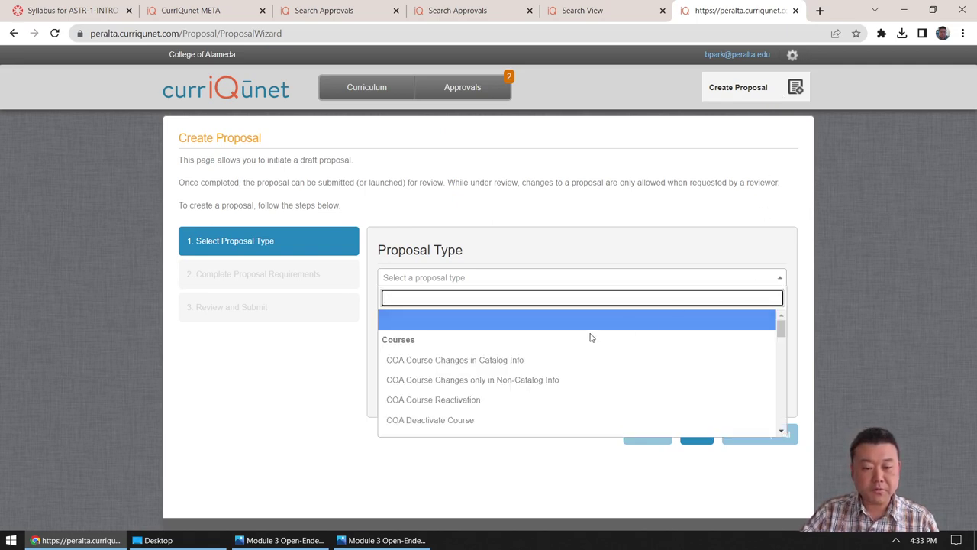
scroll(462, 387, down, 1)
scroll(462, 387, down, 3)
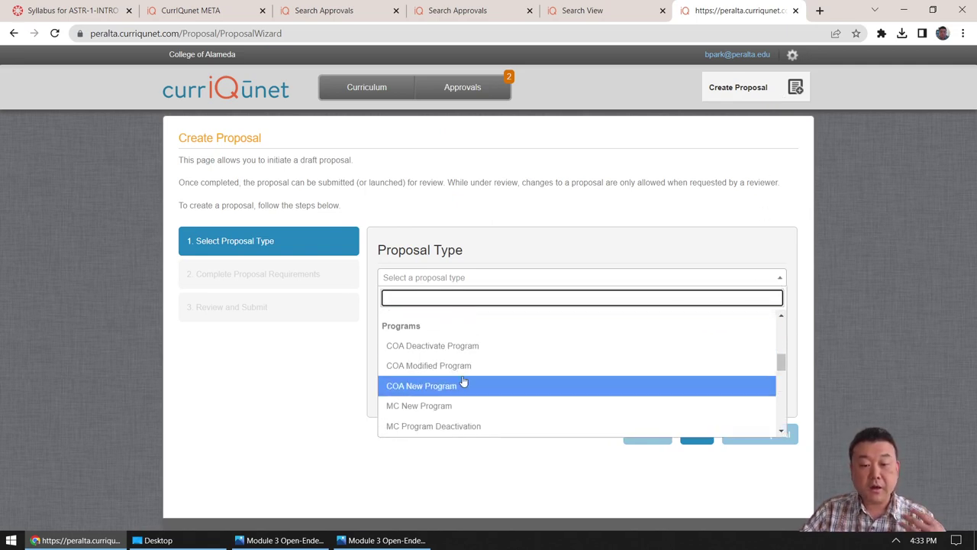
scroll(463, 381, down, 1)
scroll(463, 382, down, 1)
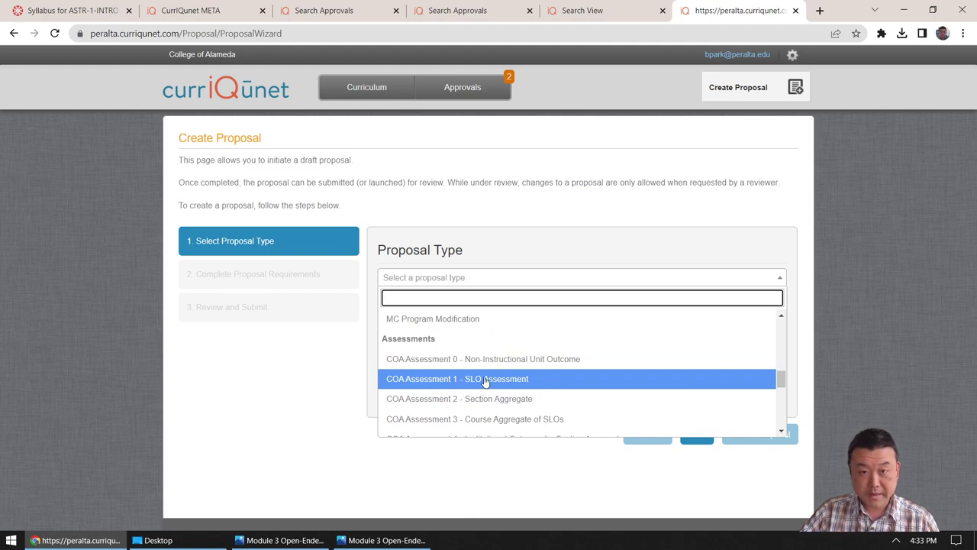
click(489, 380)
click(693, 434)
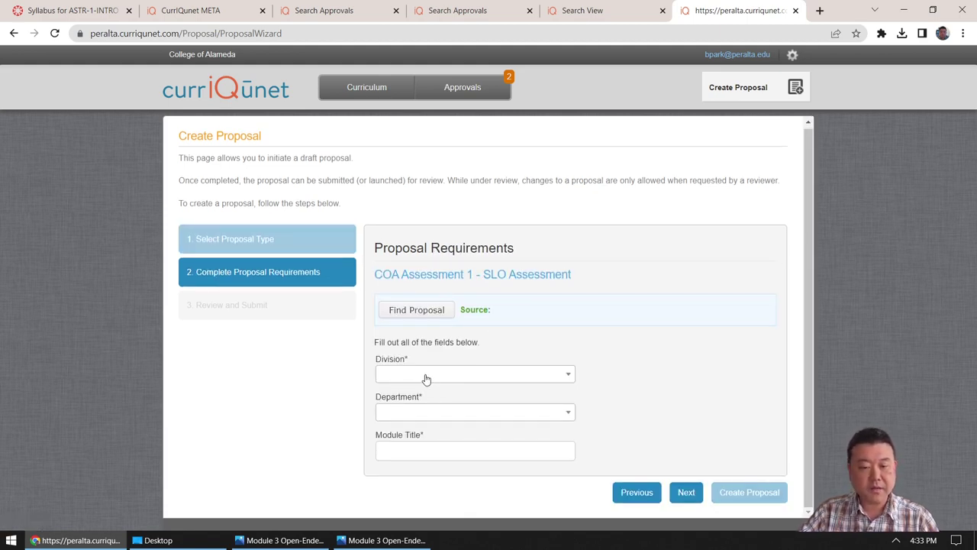
Set the science division, department A - PHYSICAL SCIENCES and Module Title 'PHYS 10', then create the draft
click(426, 379)
click(438, 439)
click(445, 412)
click(435, 473)
click(433, 443)
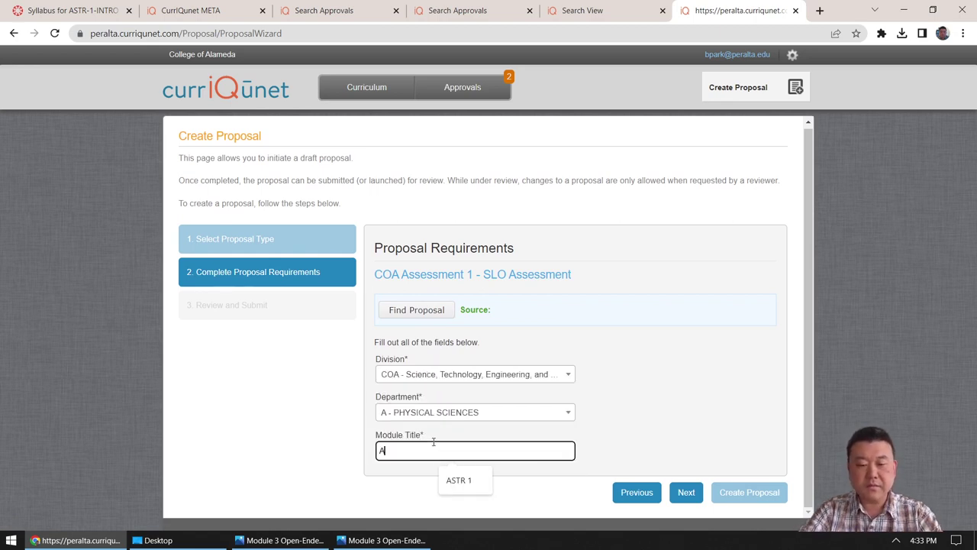
text(A)
key(BackSpace)
text(PHYS 10)
click(696, 493)
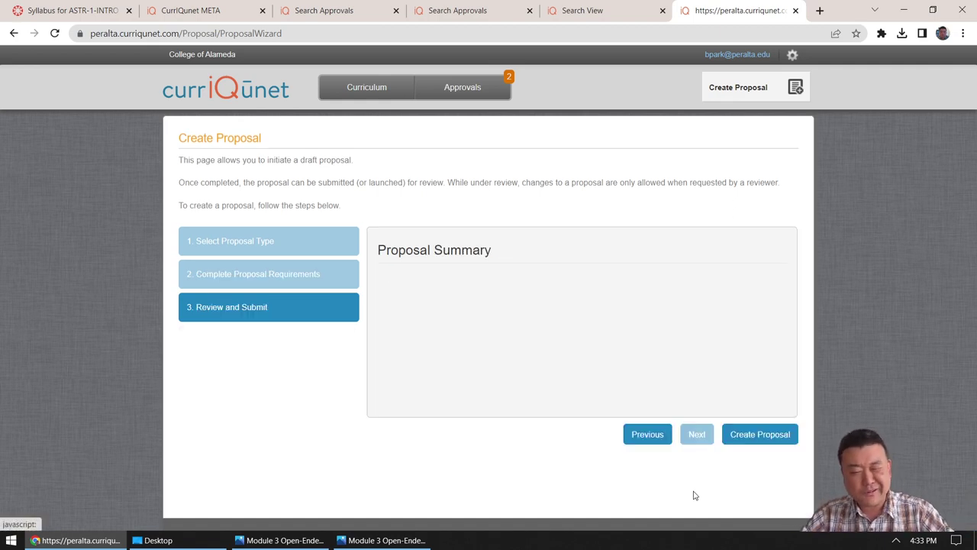
click(764, 434)
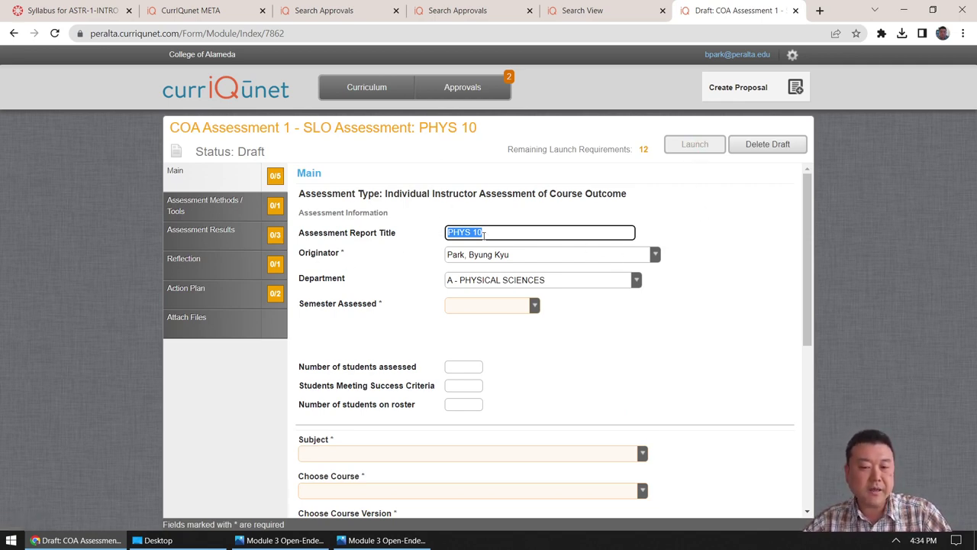
Scroll through the PHYS 10 draft and view its Assessment Methods / Tools section
scroll(447, 221, down, 3)
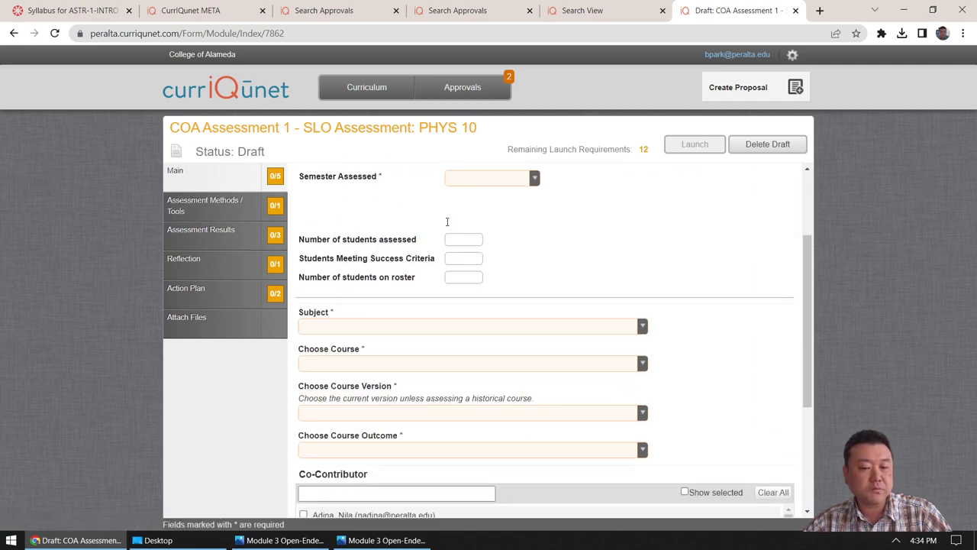
scroll(449, 226, down, 1)
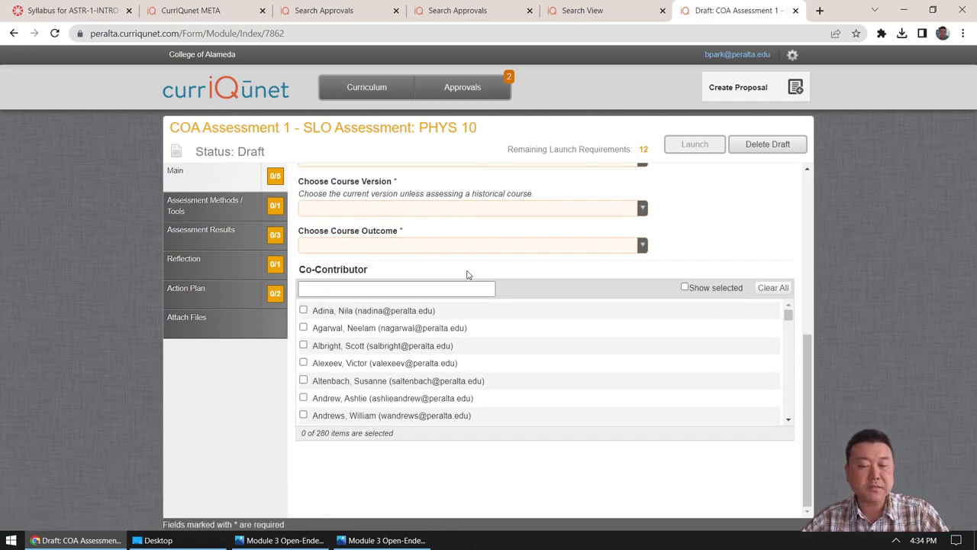
scroll(466, 280, up, 3)
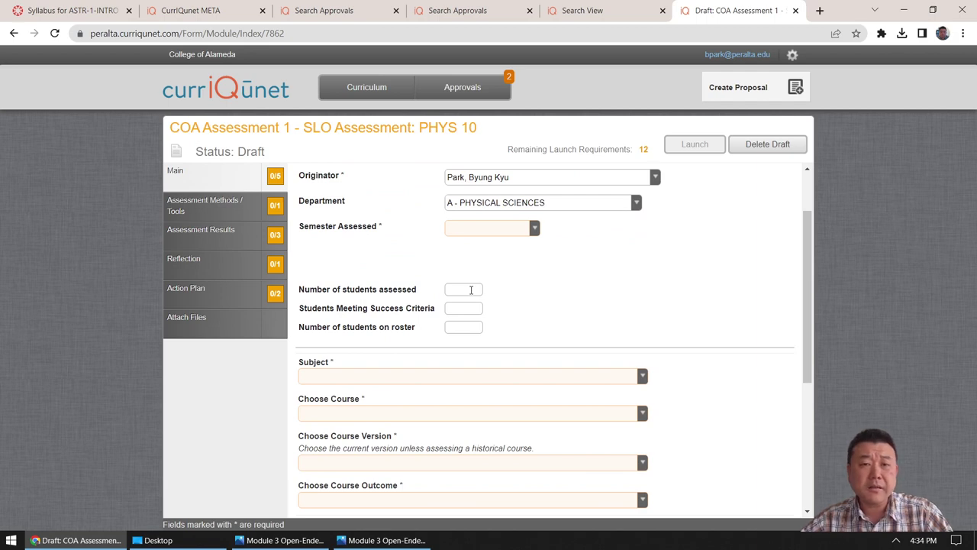
click(234, 211)
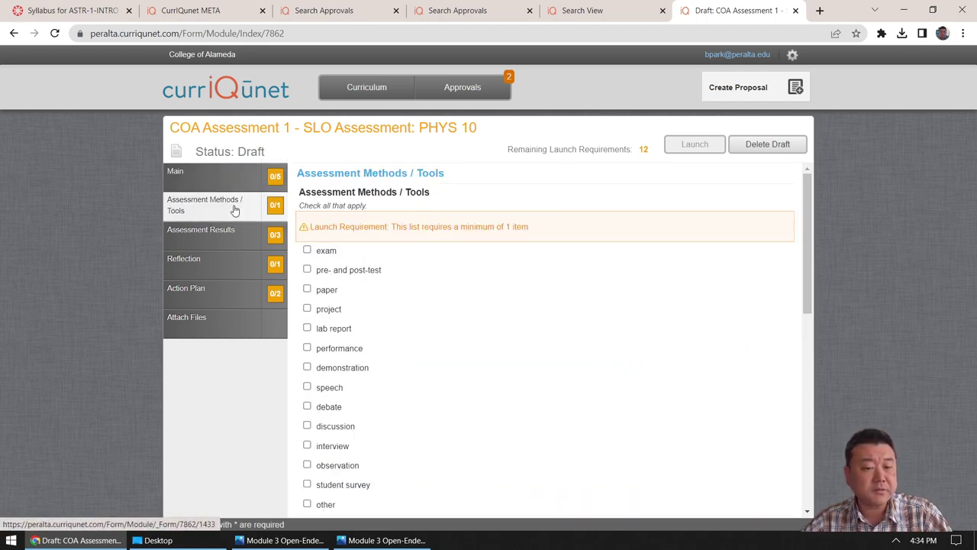
scroll(356, 239, down, 5)
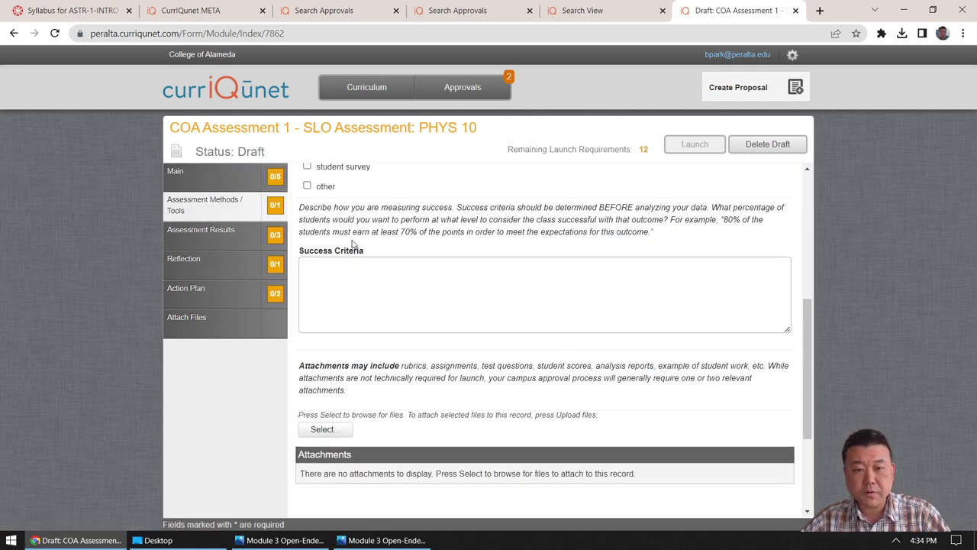
scroll(353, 239, up, 1)
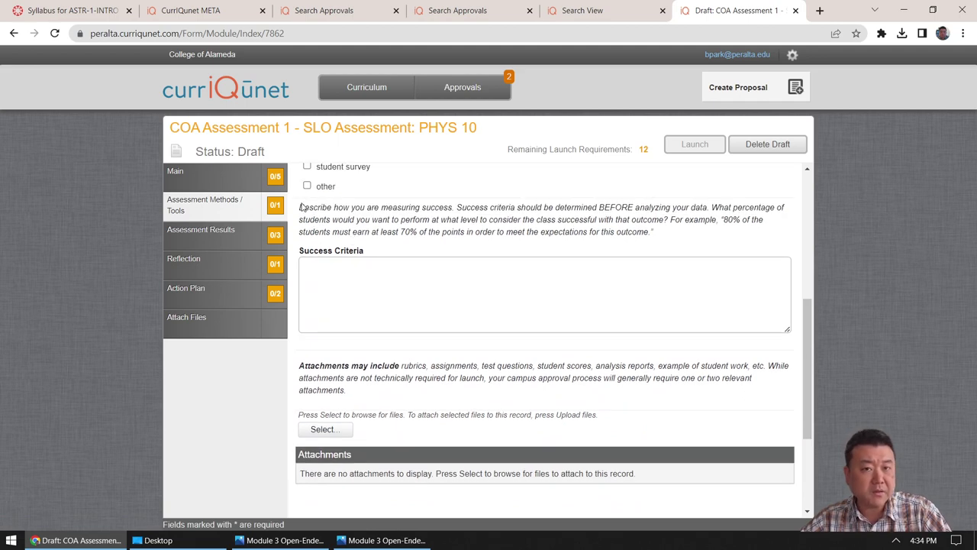
drag(301, 207, 653, 235)
Move through the draft's Assessment Results section to the empty Reflection section
scroll(295, 296, down, 1)
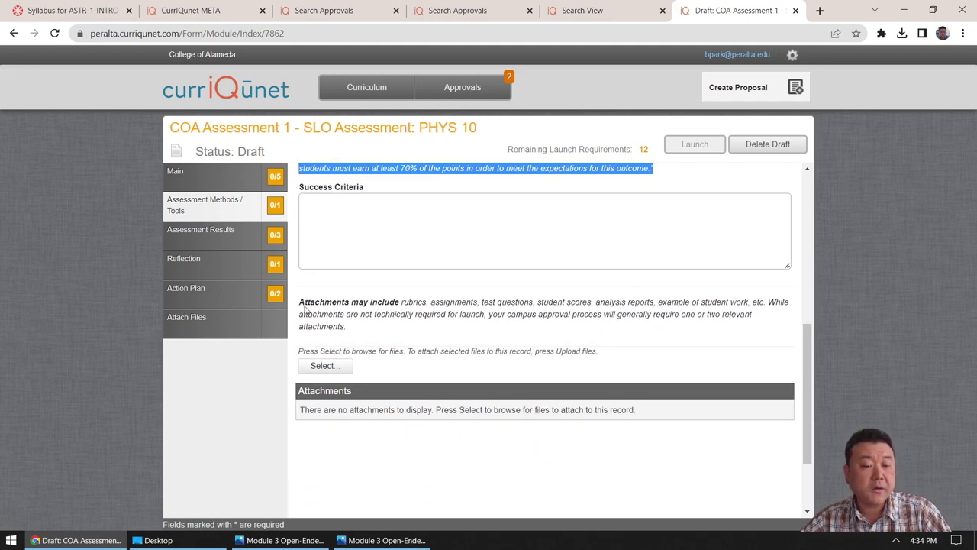
click(214, 236)
scroll(349, 248, down, 2)
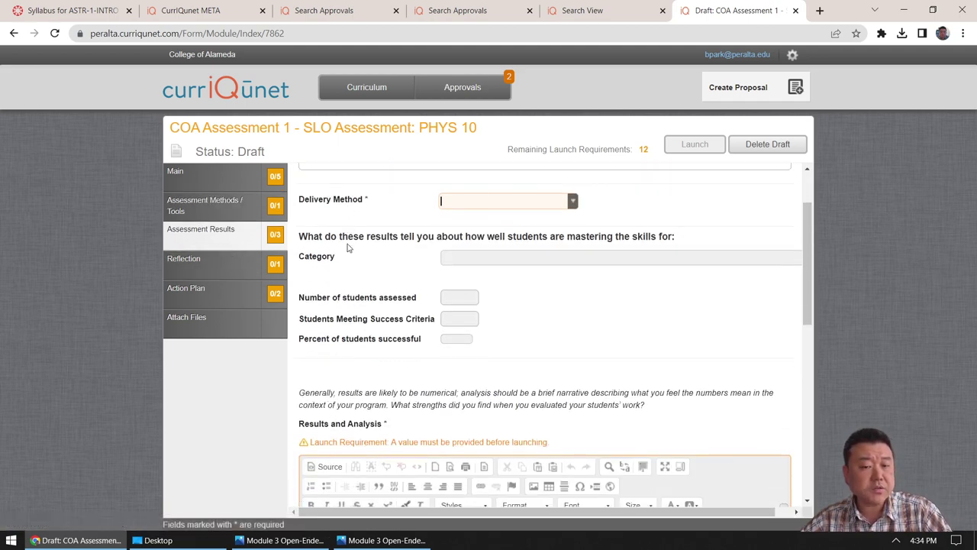
scroll(347, 247, down, 5)
click(236, 264)
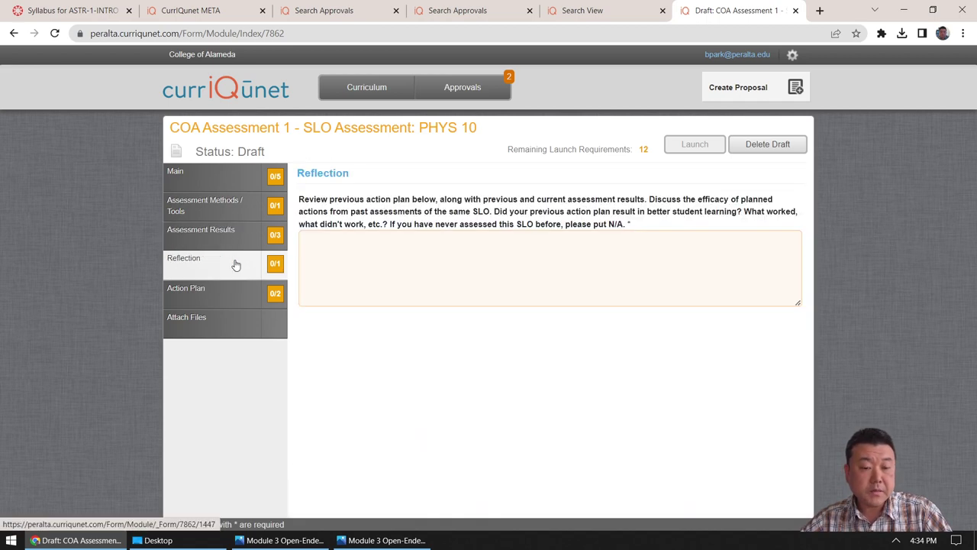